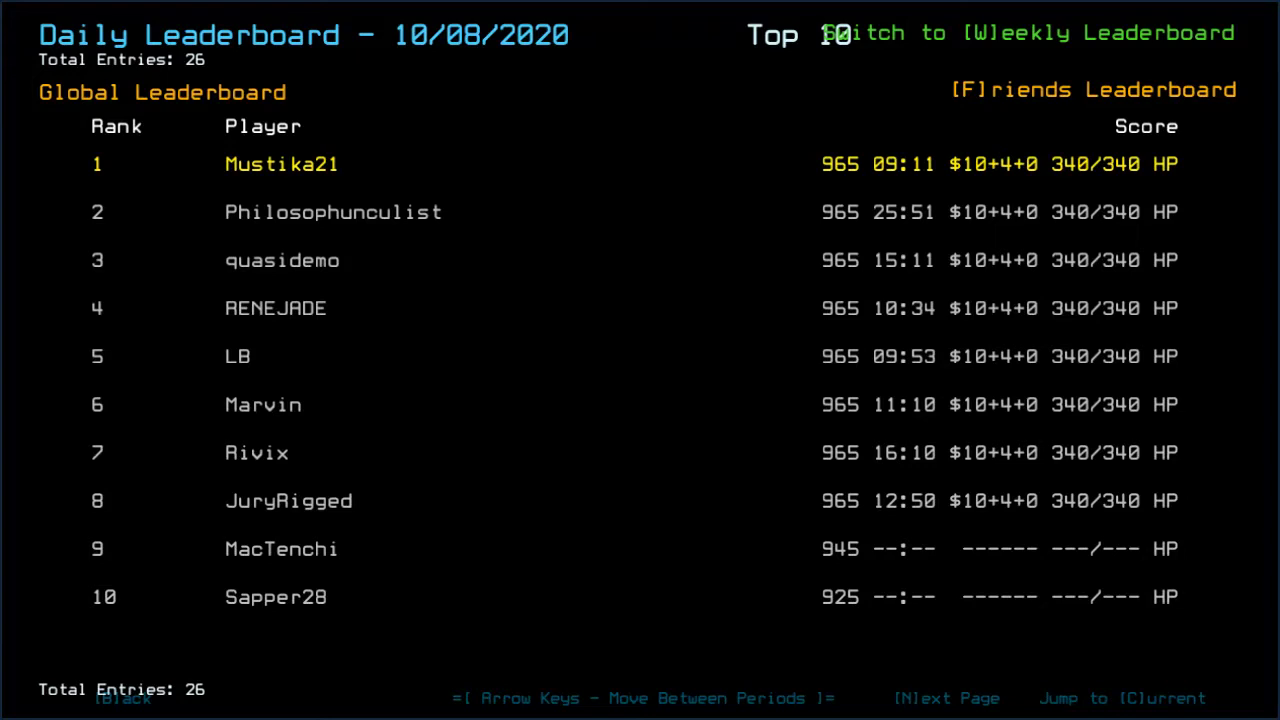
Change the daily leaderboard from the Global to the Friends Leaderboard
key("f")
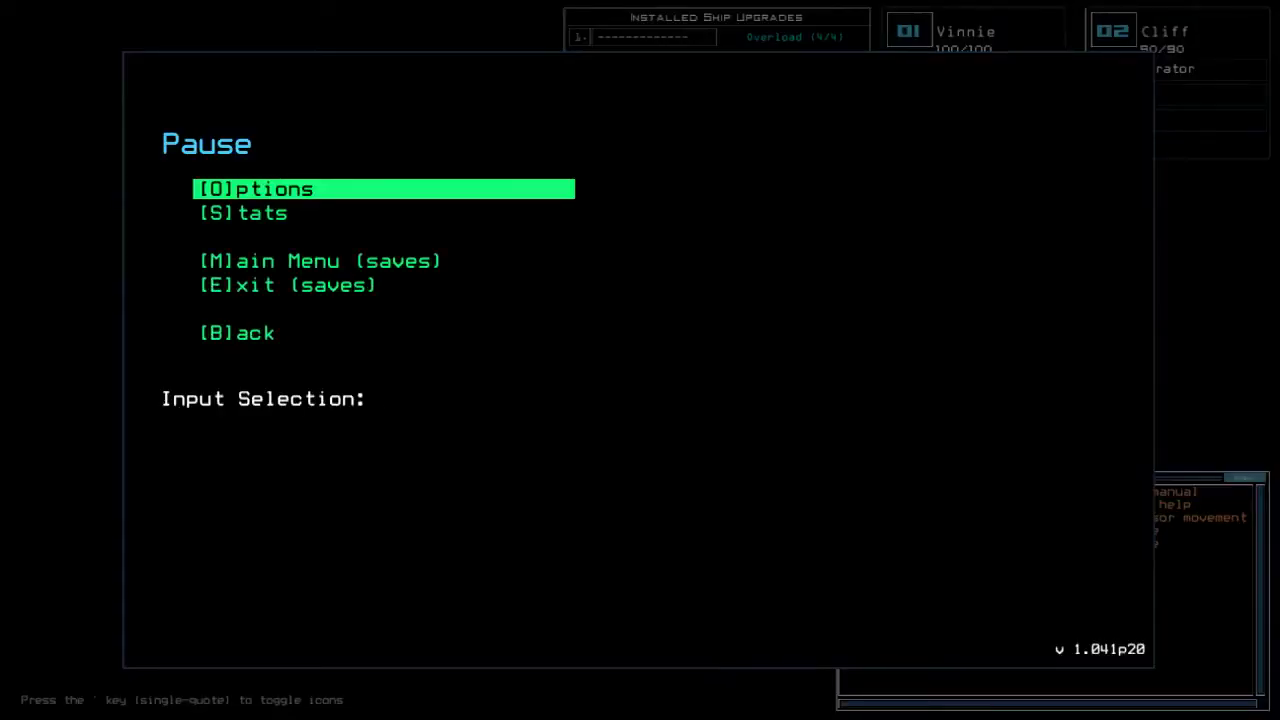
Set Far View to Simple, Quality to Medium and Clutter to Few, then resume play
key("o")
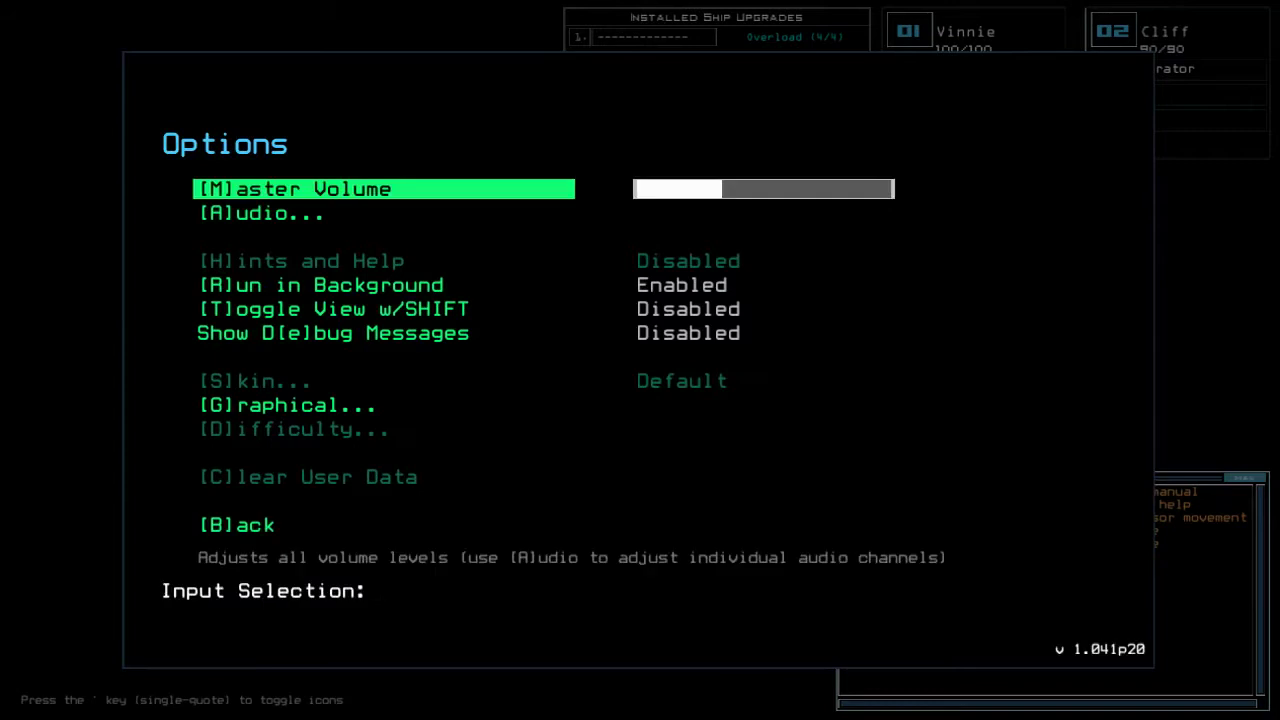
key("g")
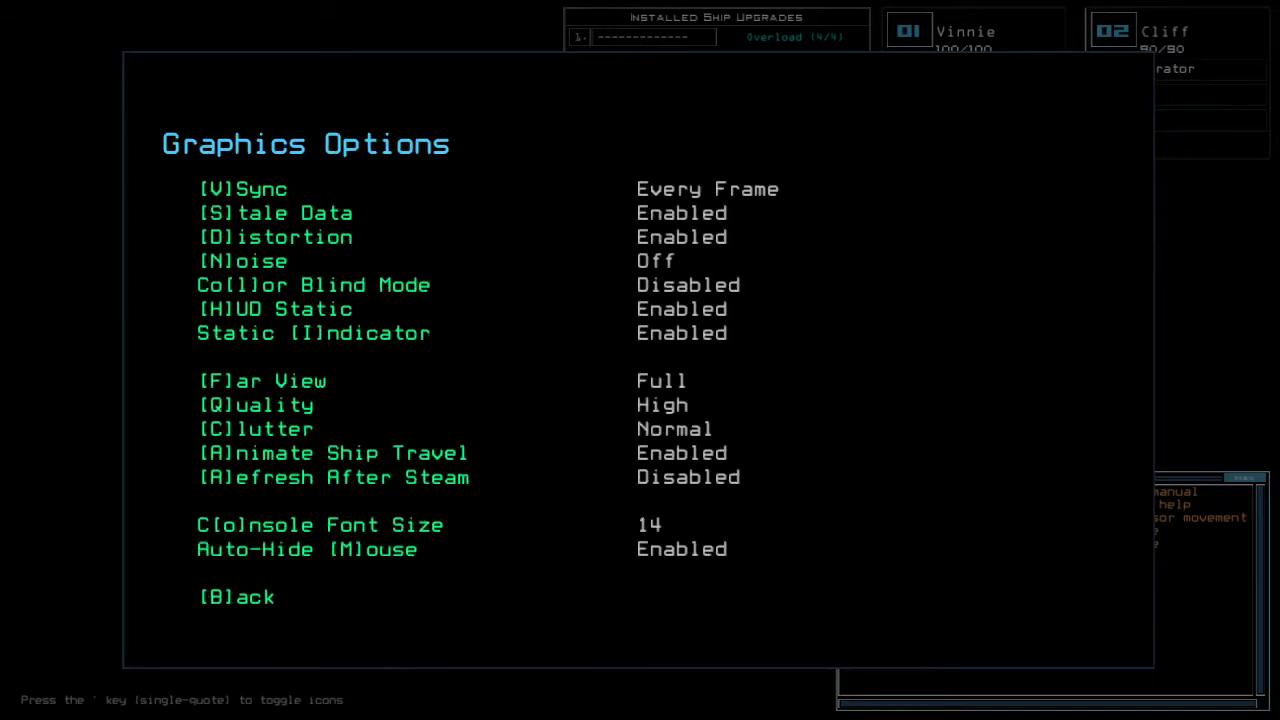
key("f")
key("q")
key("c")
key("b")
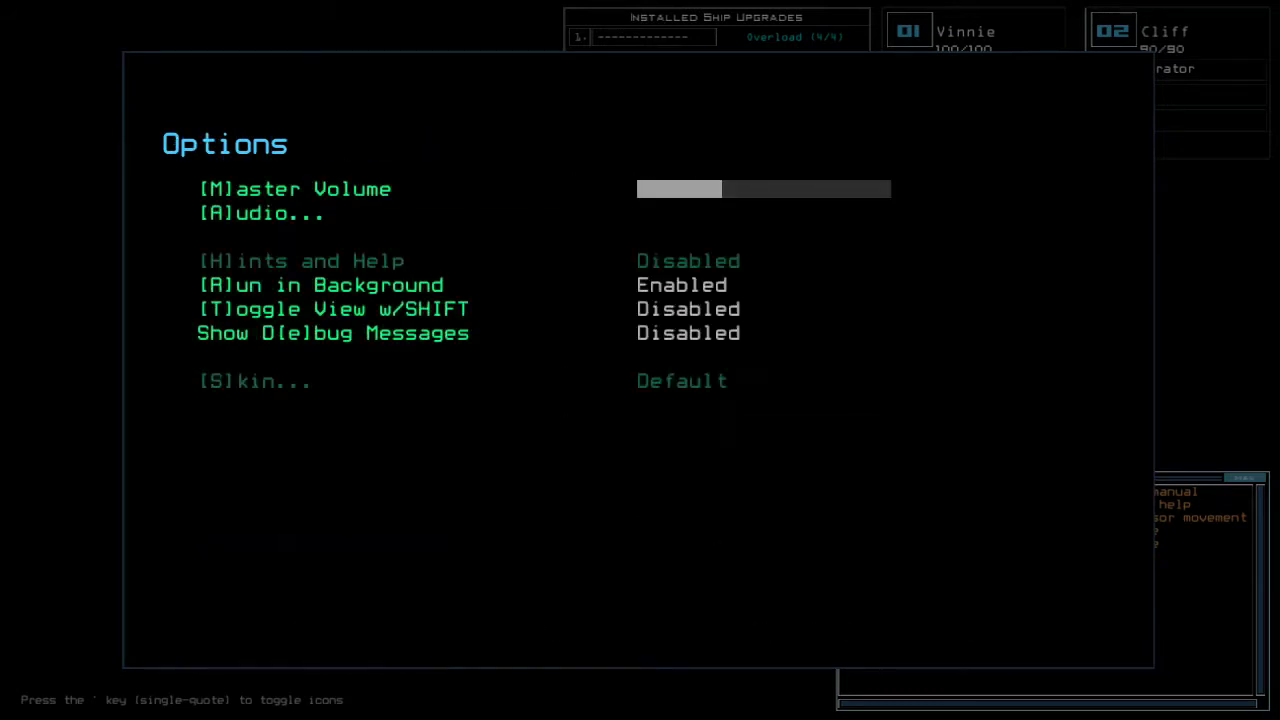
key("b")
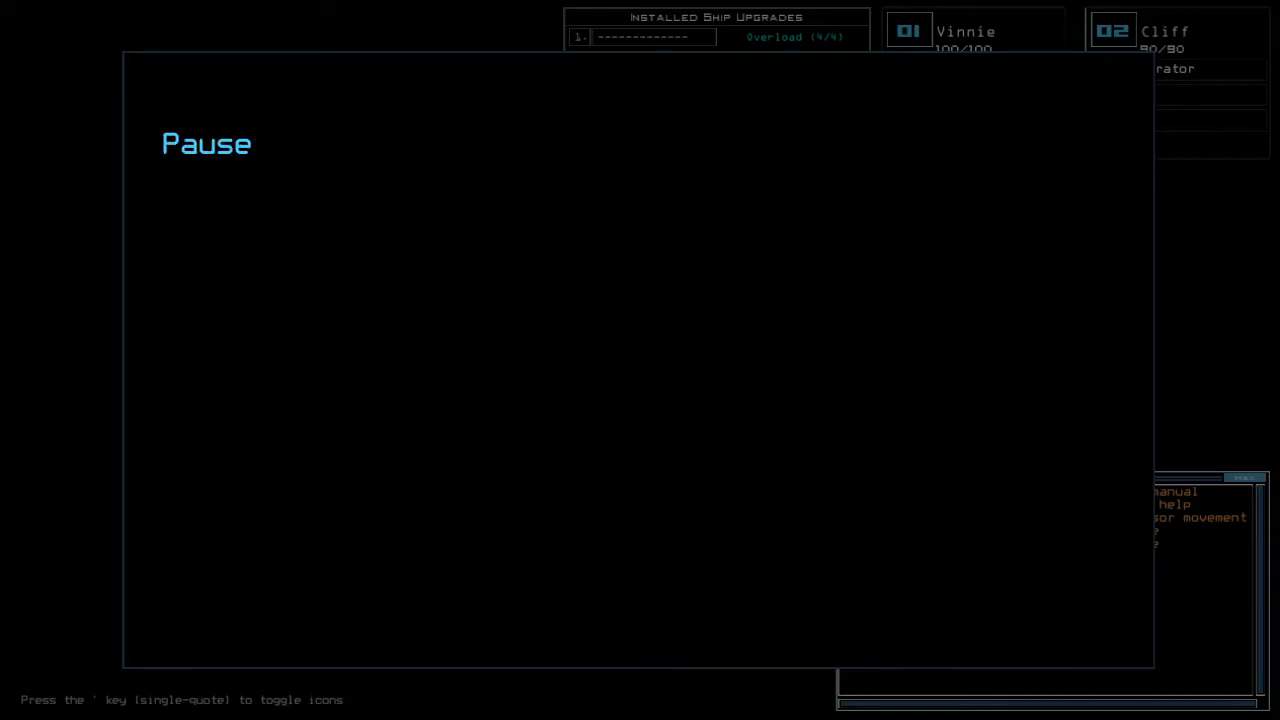
key("b")
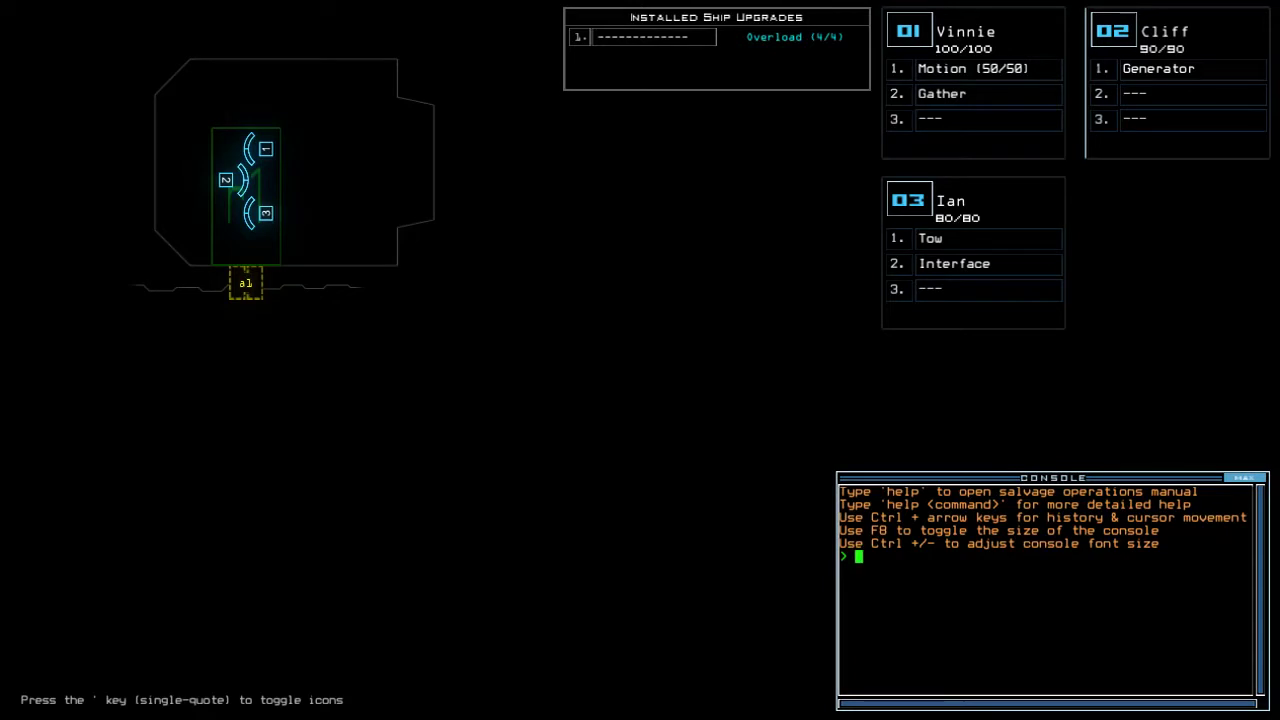
type("status")
Check the derelict's status and swap the Motion and Gather modules onto Ian
key("Return")
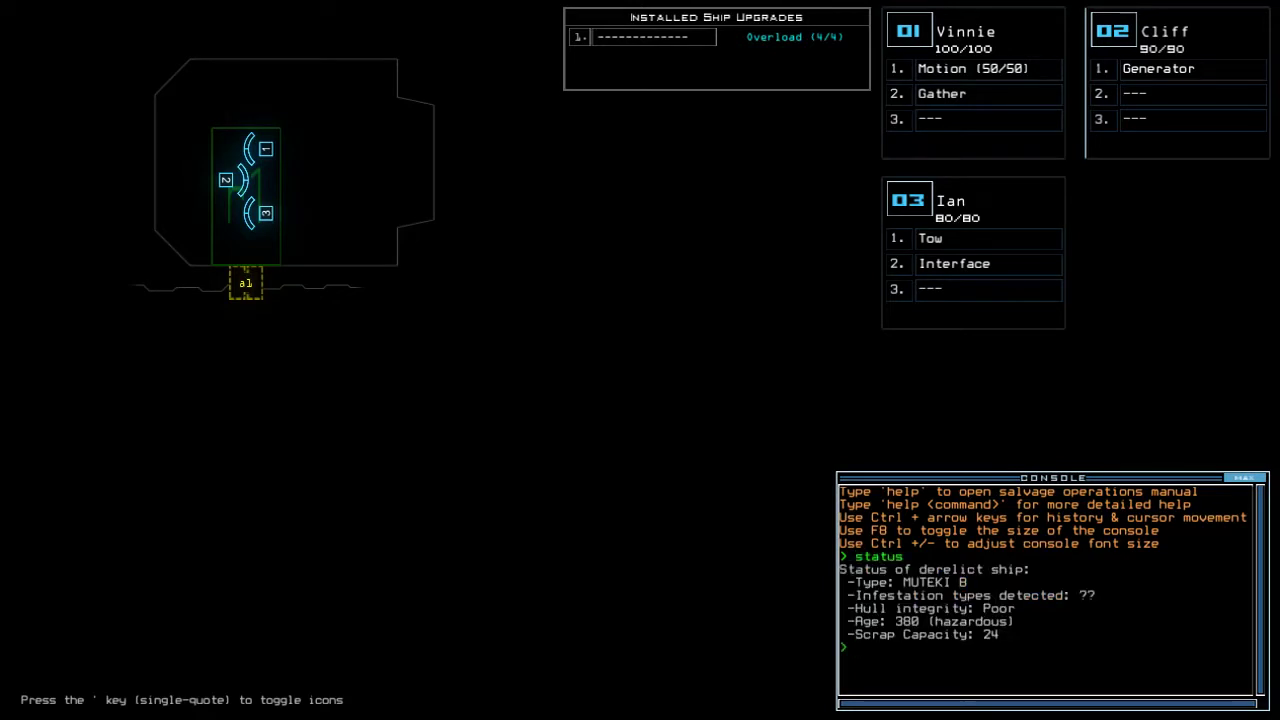
type("swap")
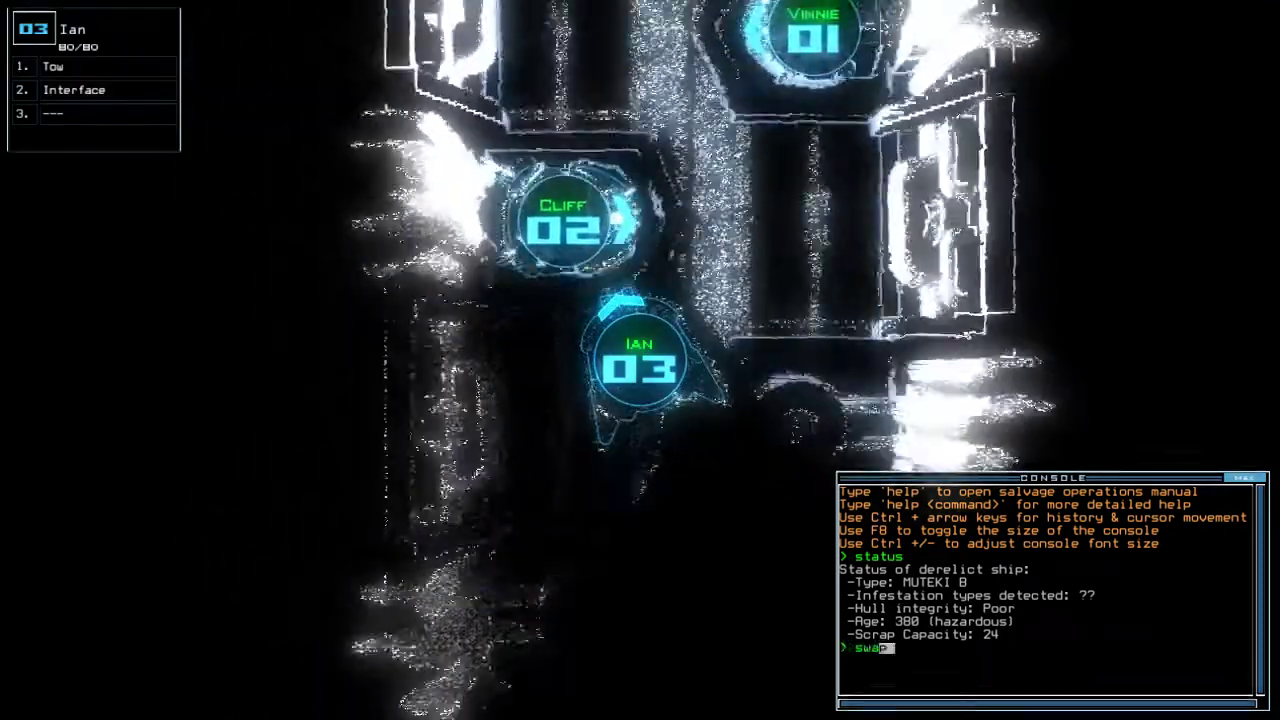
key("Return")
key("Escape")
type("swap")
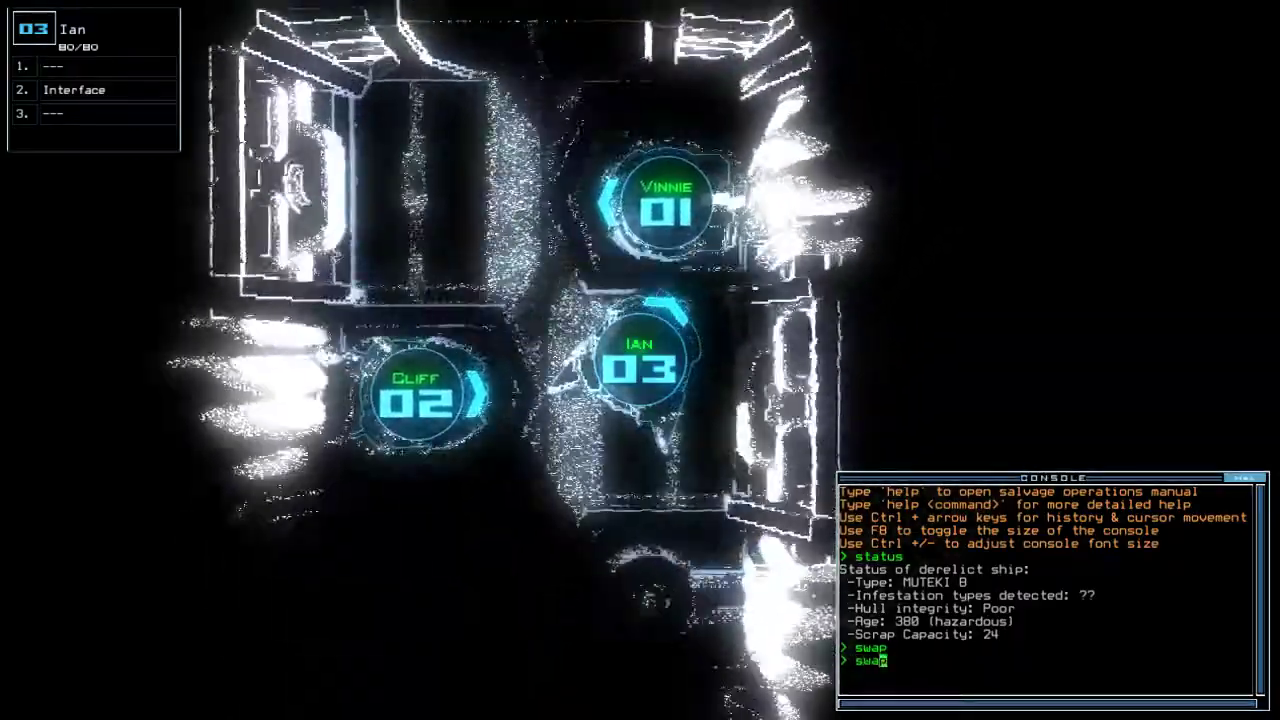
key("Return")
key("Return")
key("Escape")
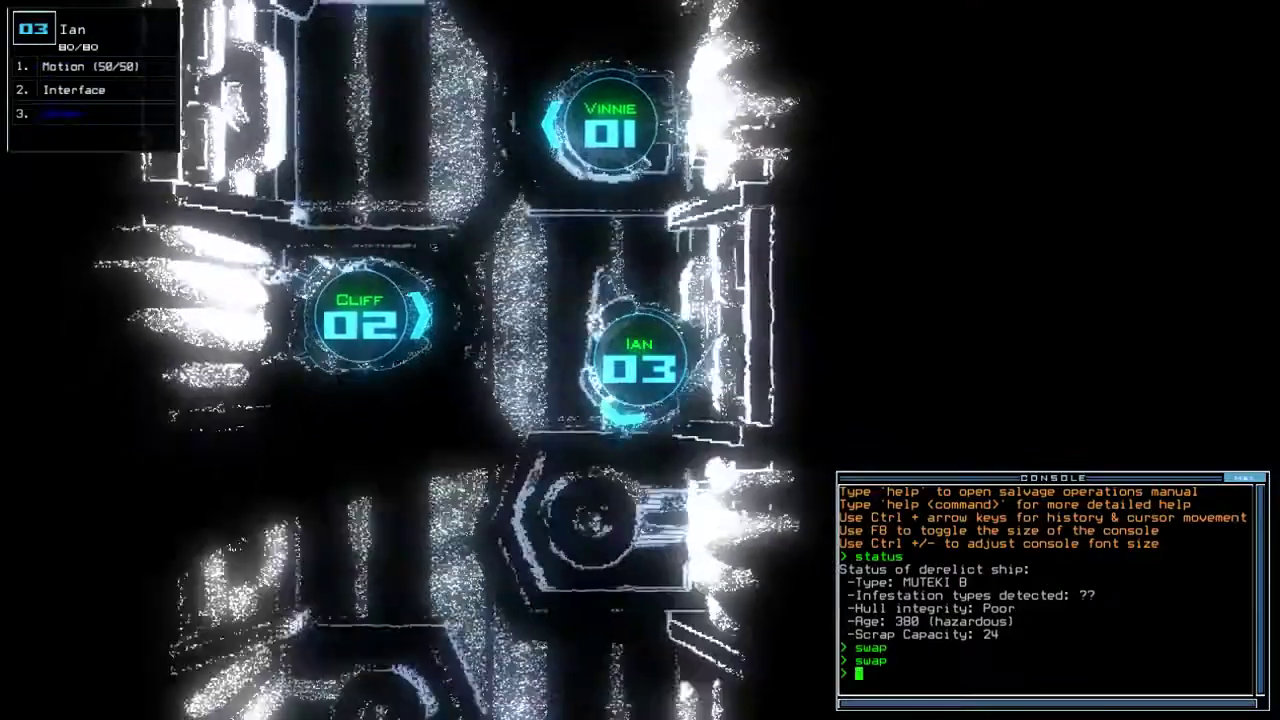
Cycle through Cliff's, Vinnie's and Ian's cameras, then start the mission
key("2")
key("1")
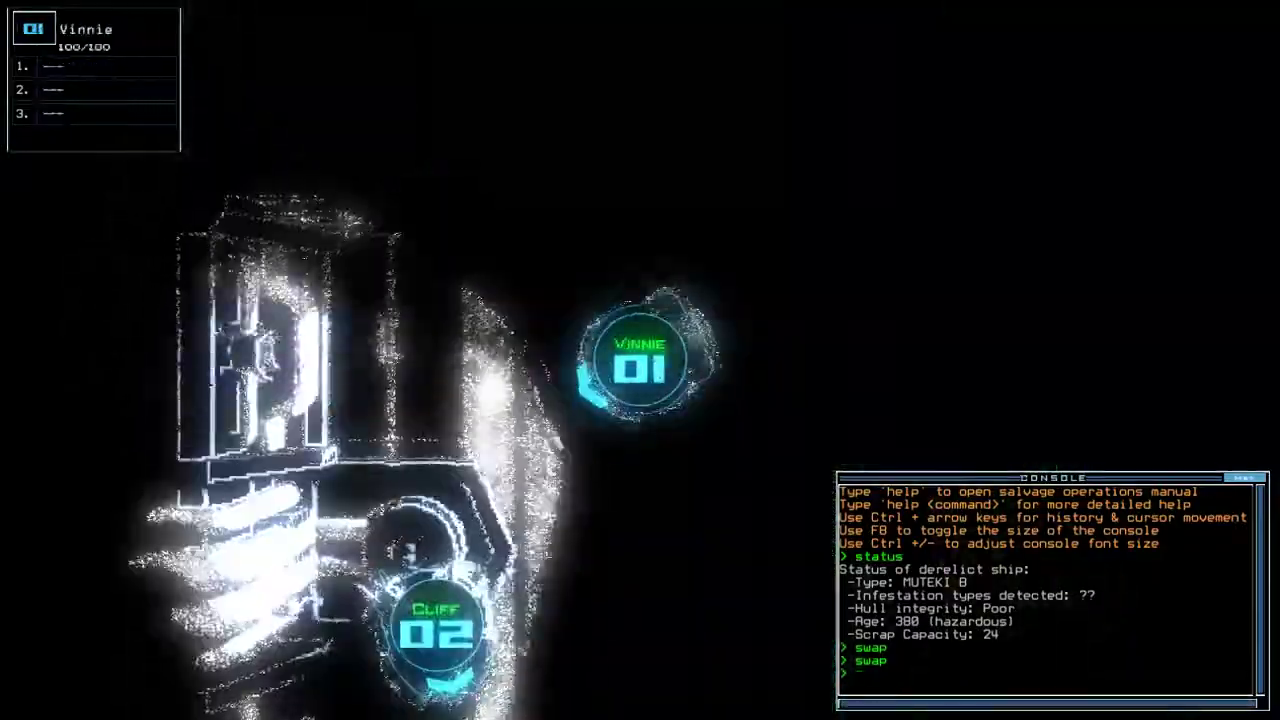
key("3")
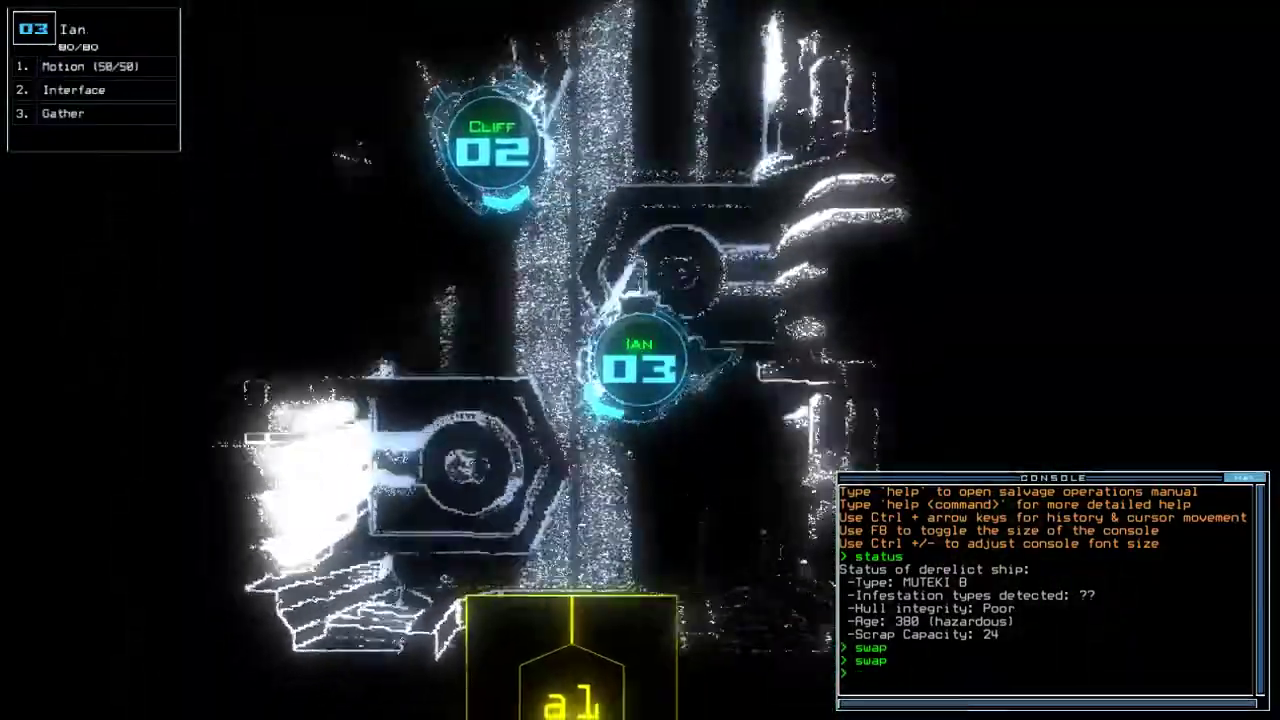
type("go")
key("Return")
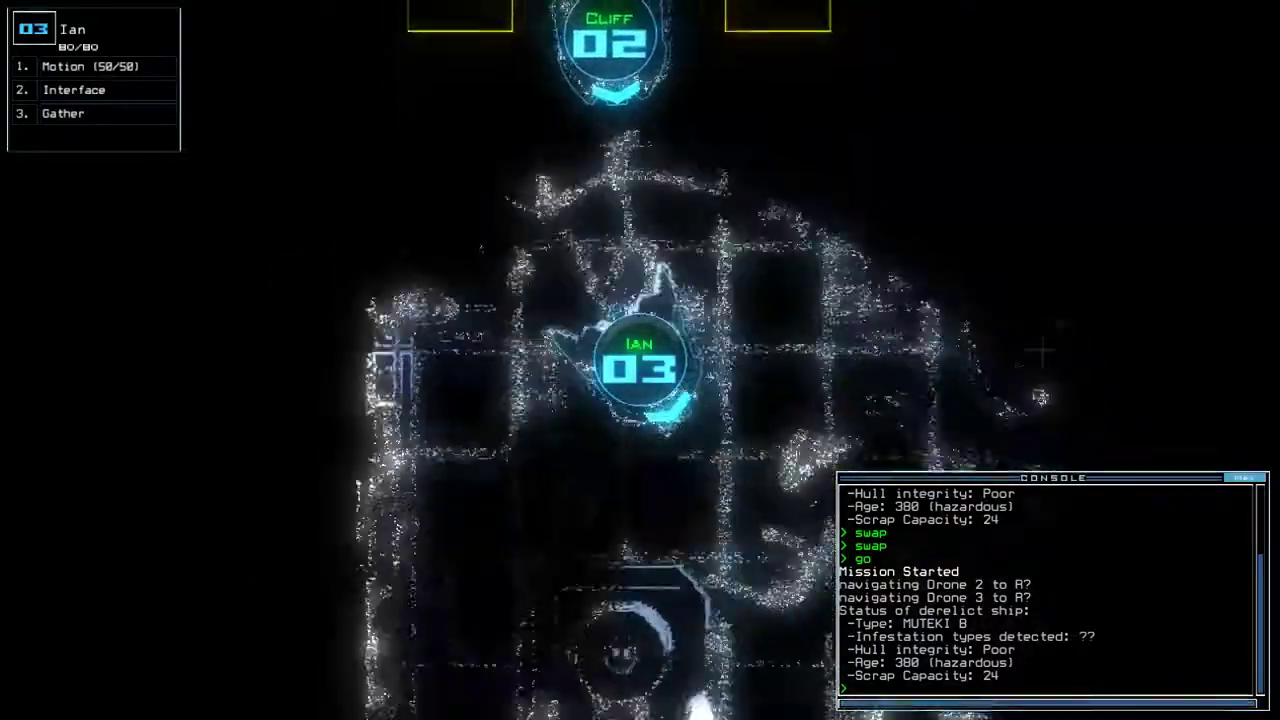
type("g")
Gather fuel, run a motion scan, and try a defense module with Ian
key("Return")
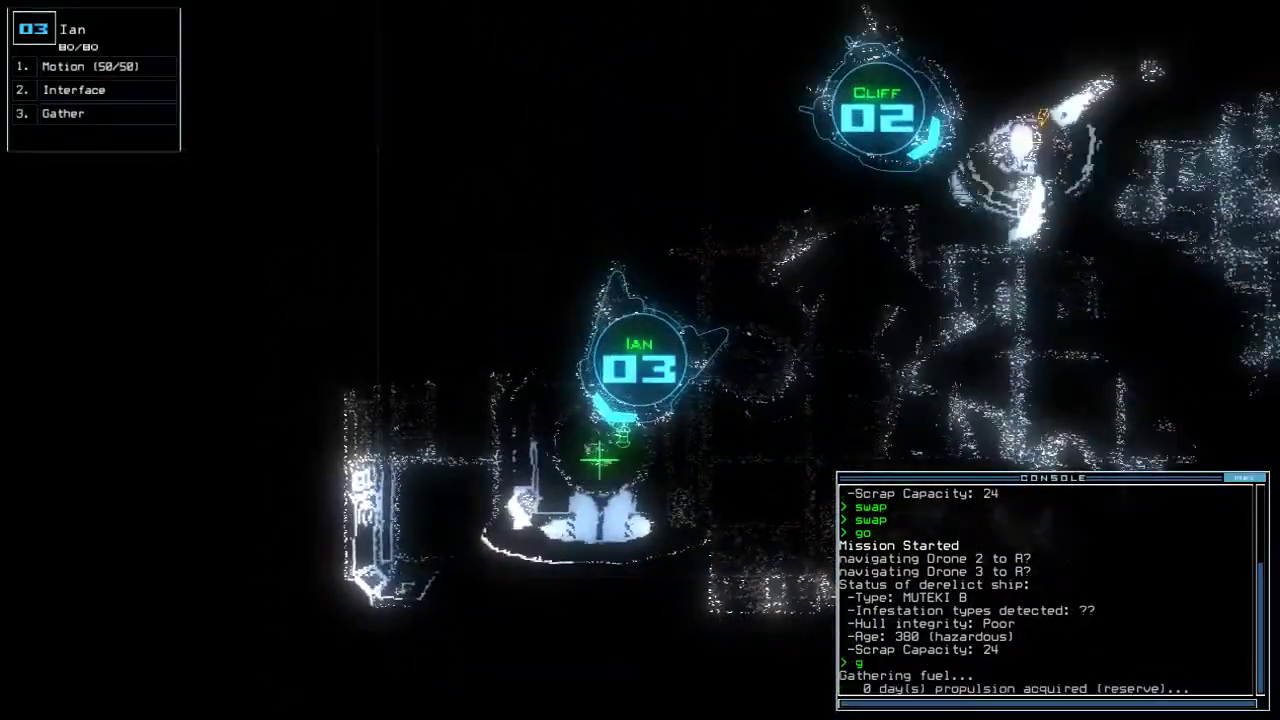
key("space")
type("motion")
key("Return")
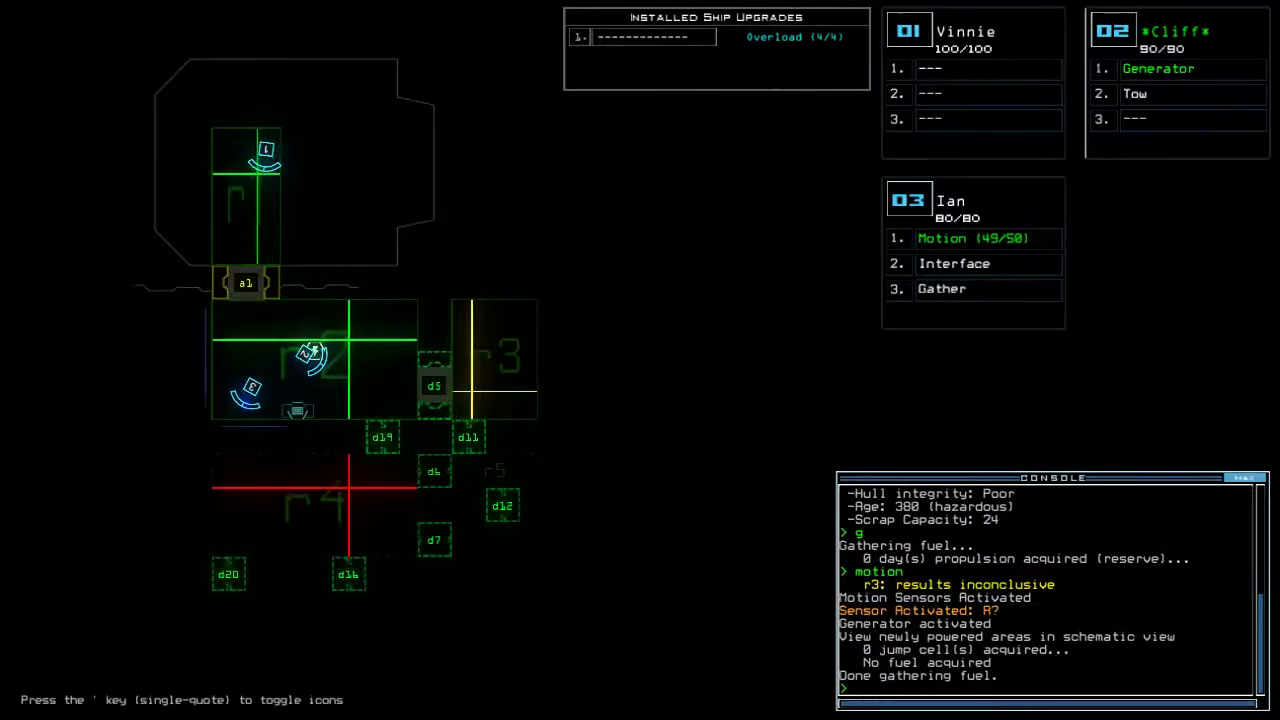
key("space")
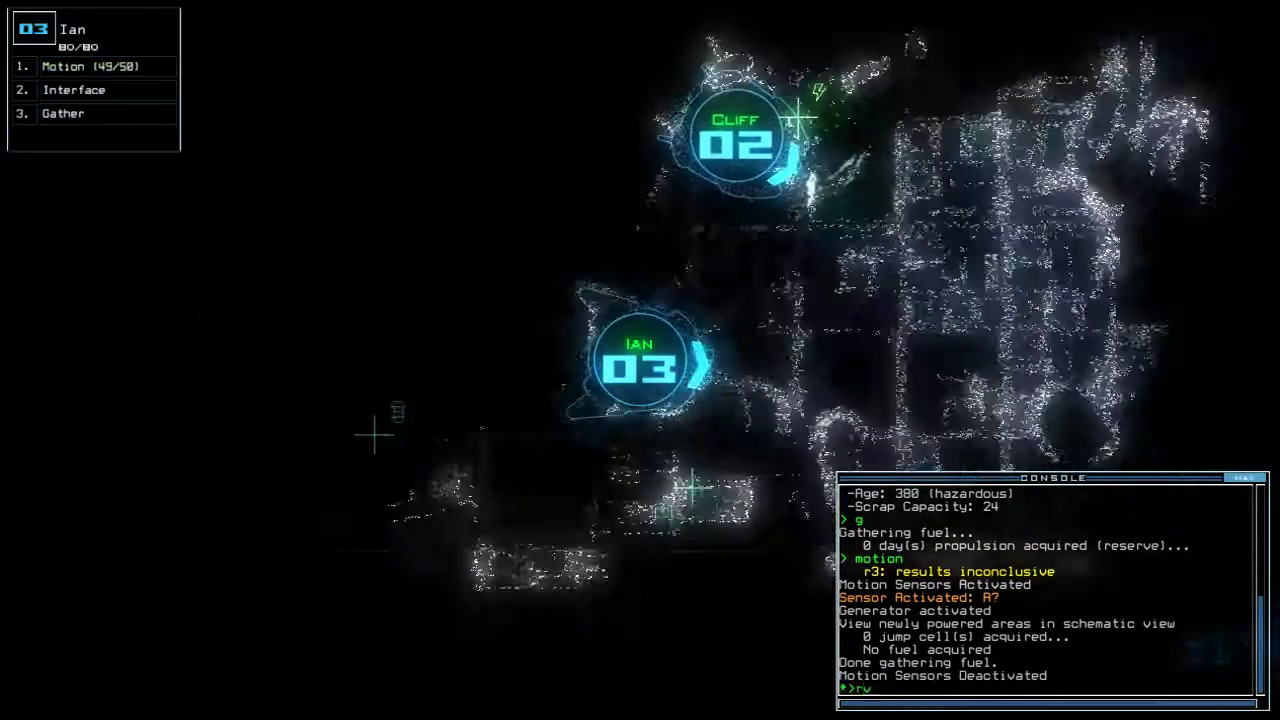
type("df")
key("Return")
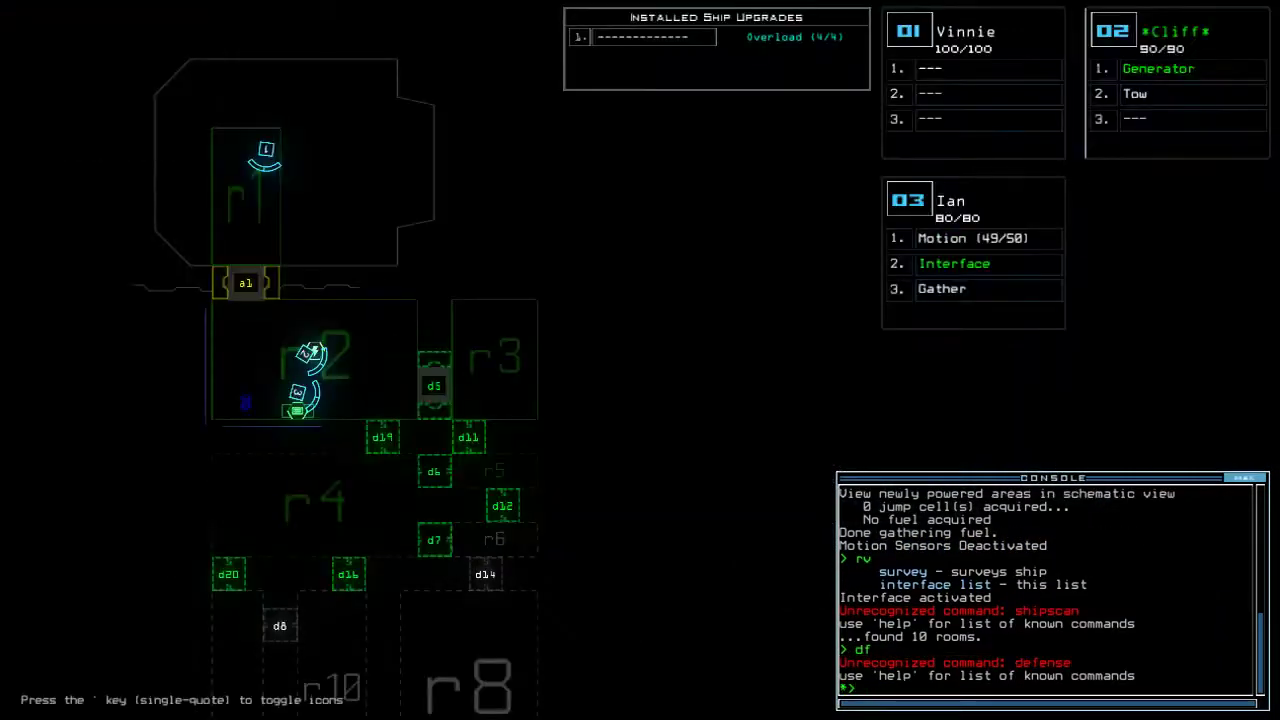
key("space")
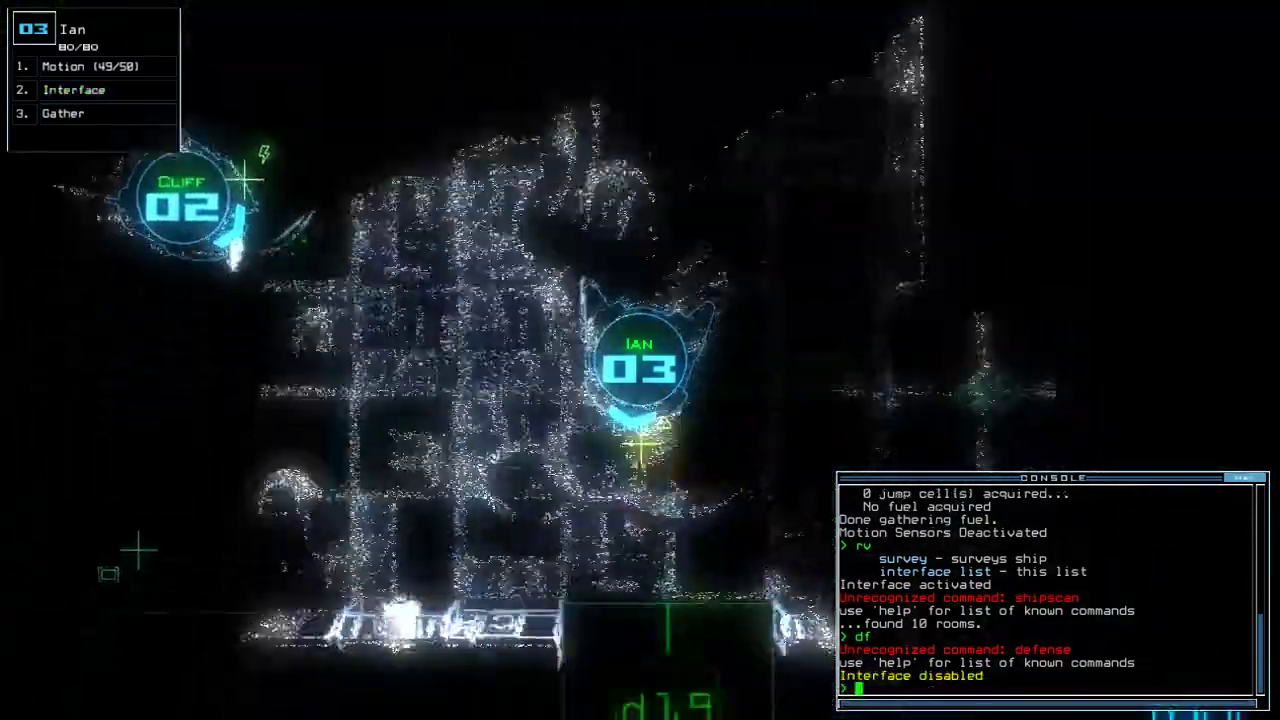
type("g")
Gather scrap, survey the ship to reveal its ten rooms, and motion-scan nearby rooms
key("Return")
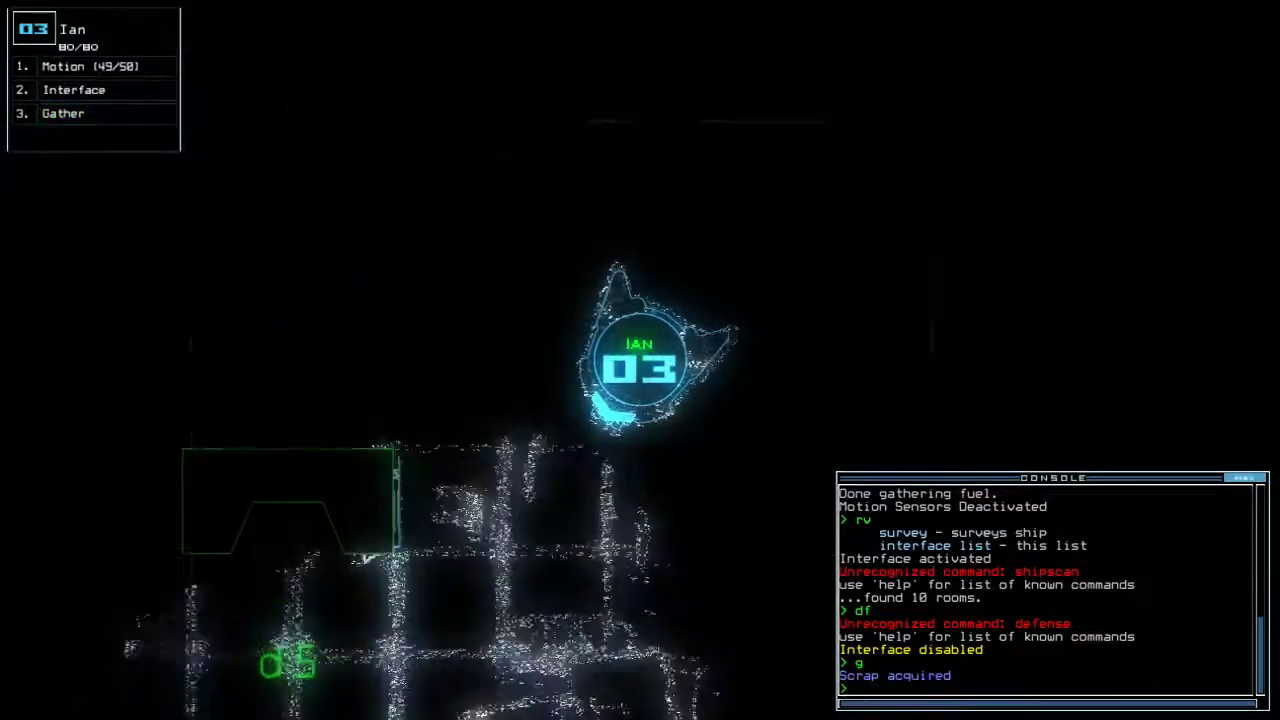
type("rv")
key("Return")
key("space")
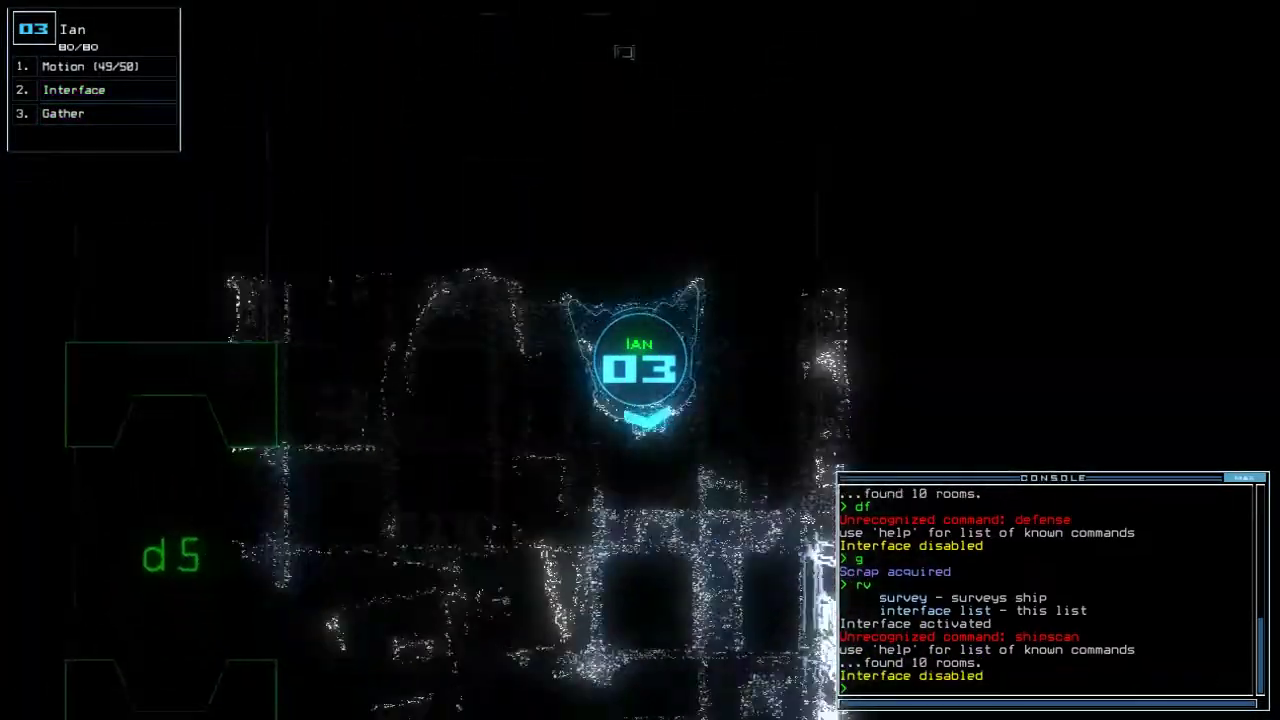
type("motion")
key("Return")
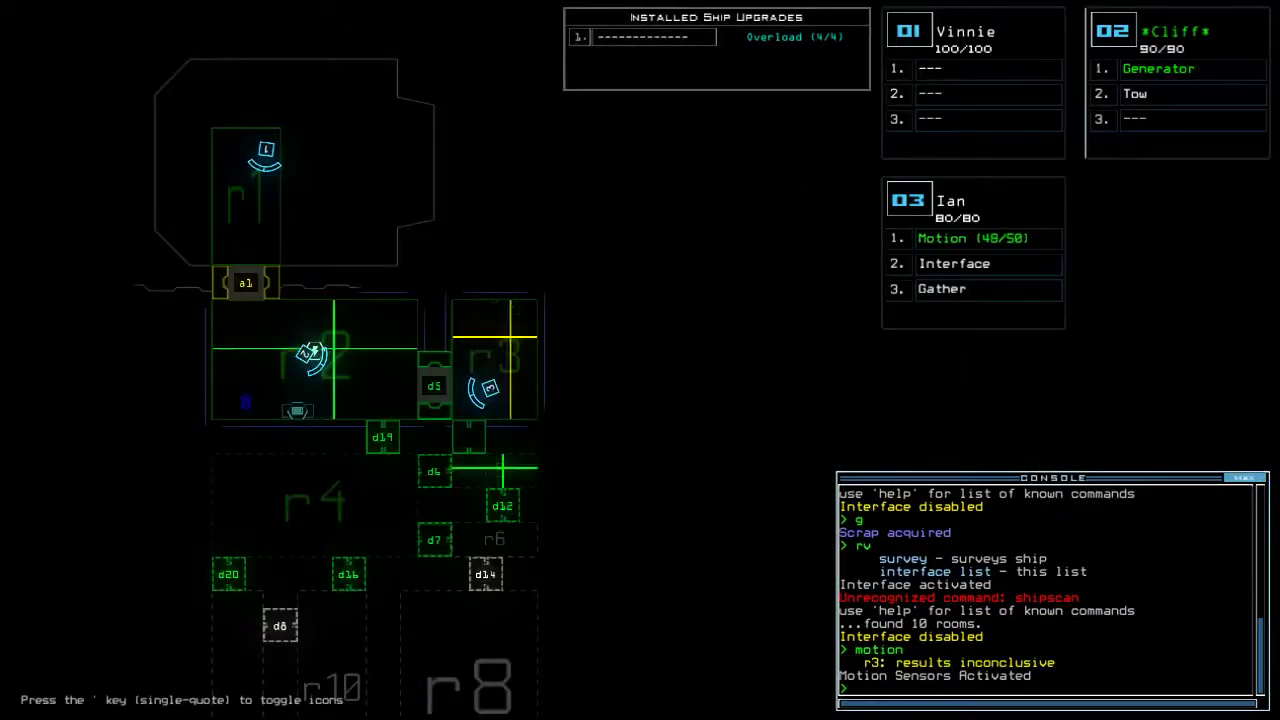
key("space")
type("11")
Open door d11, motion-scan again, then open door d12
key("Return")
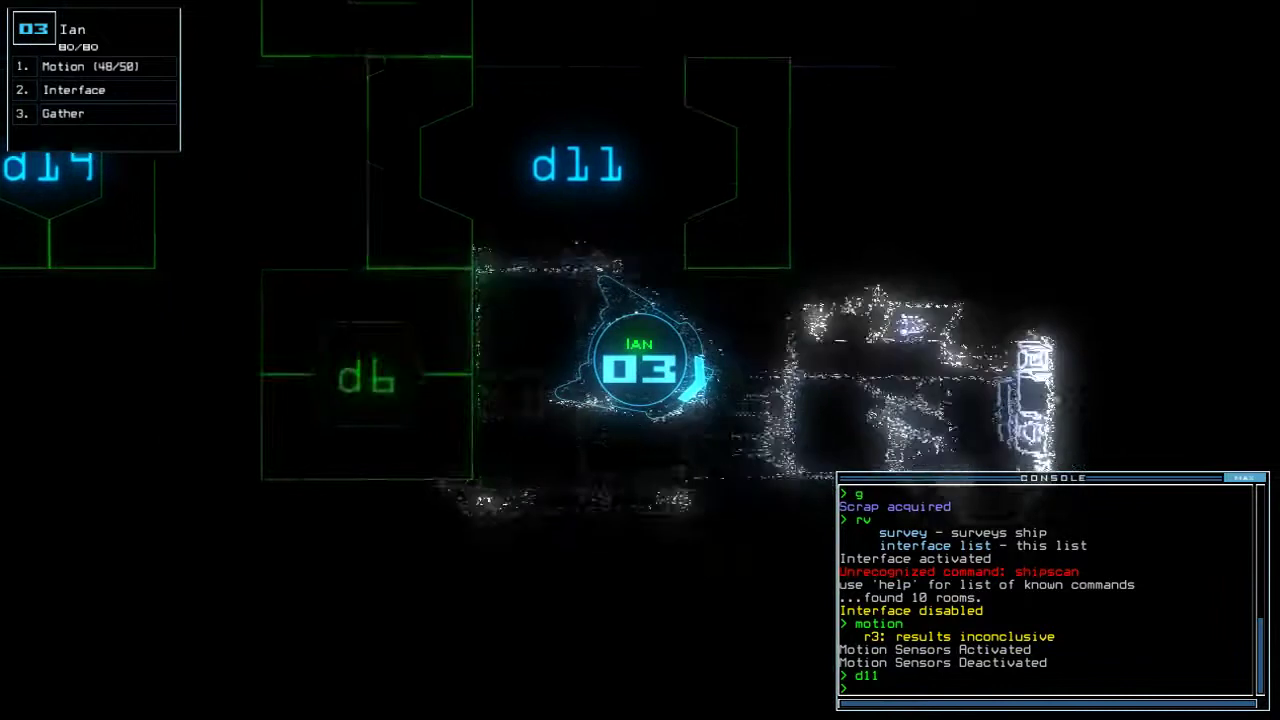
key("space")
type("motion")
key("Return")
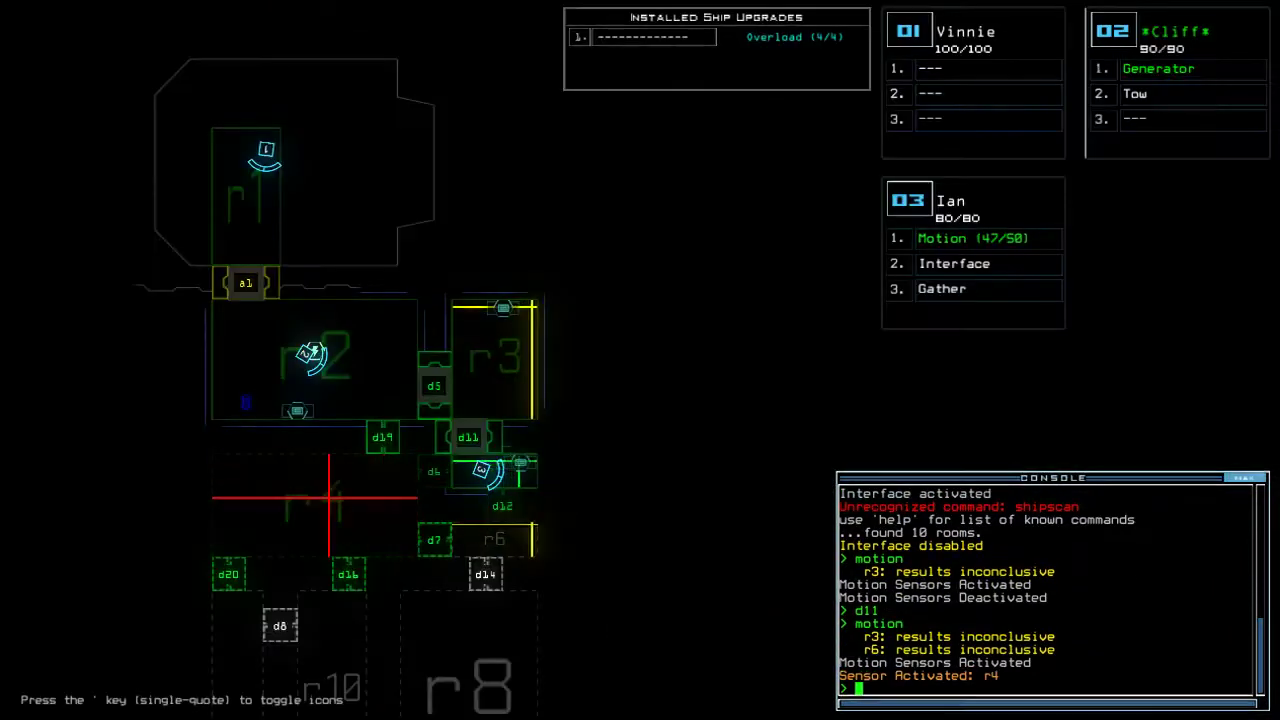
key("space")
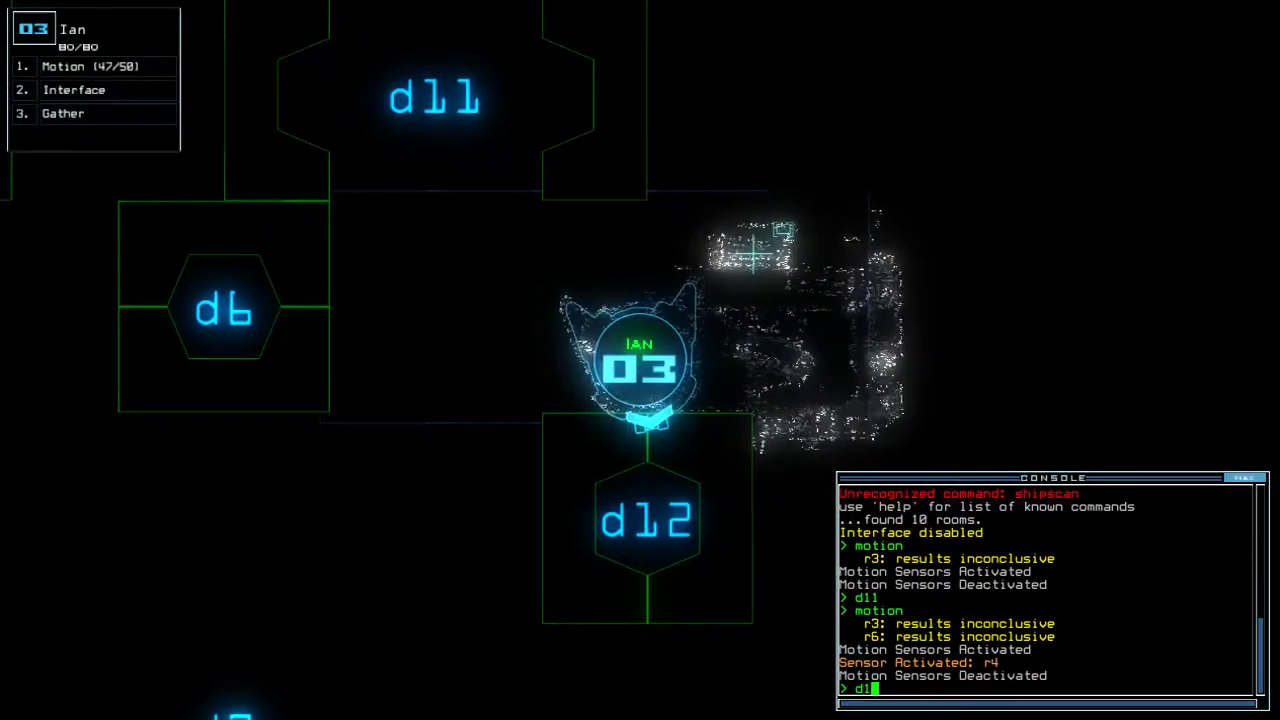
type("d12")
key("Return")
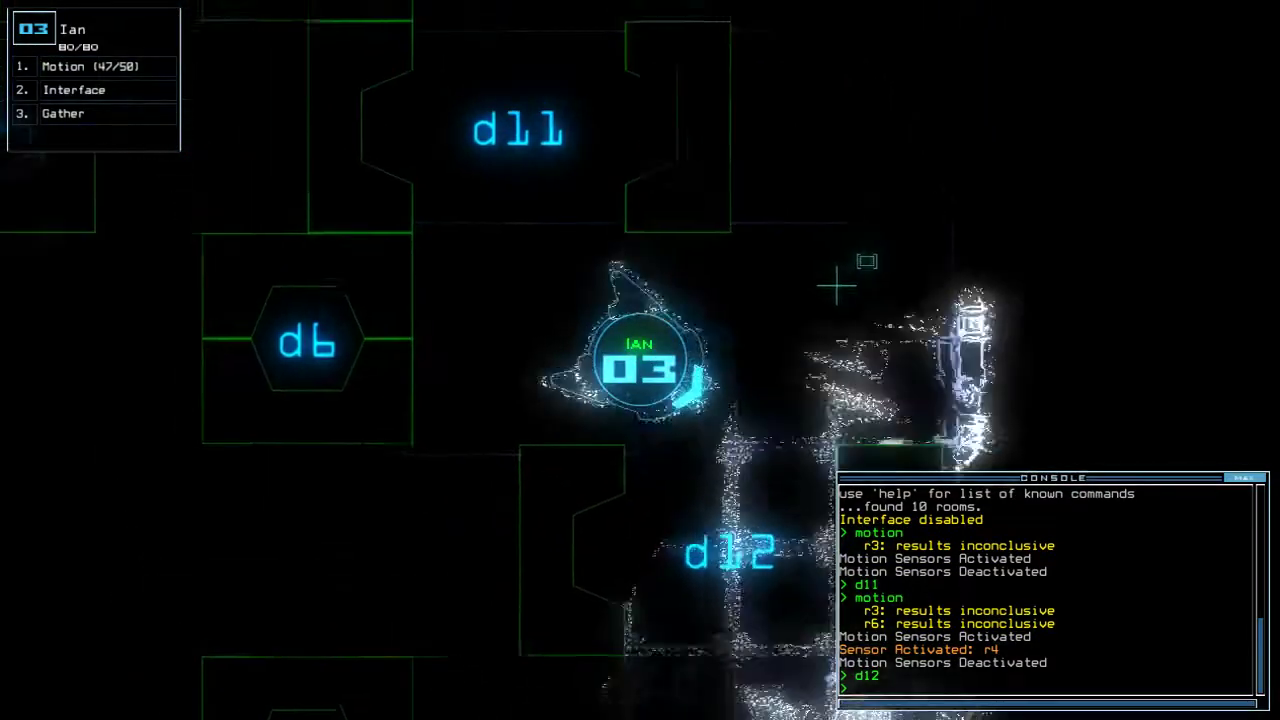
key("Tab")
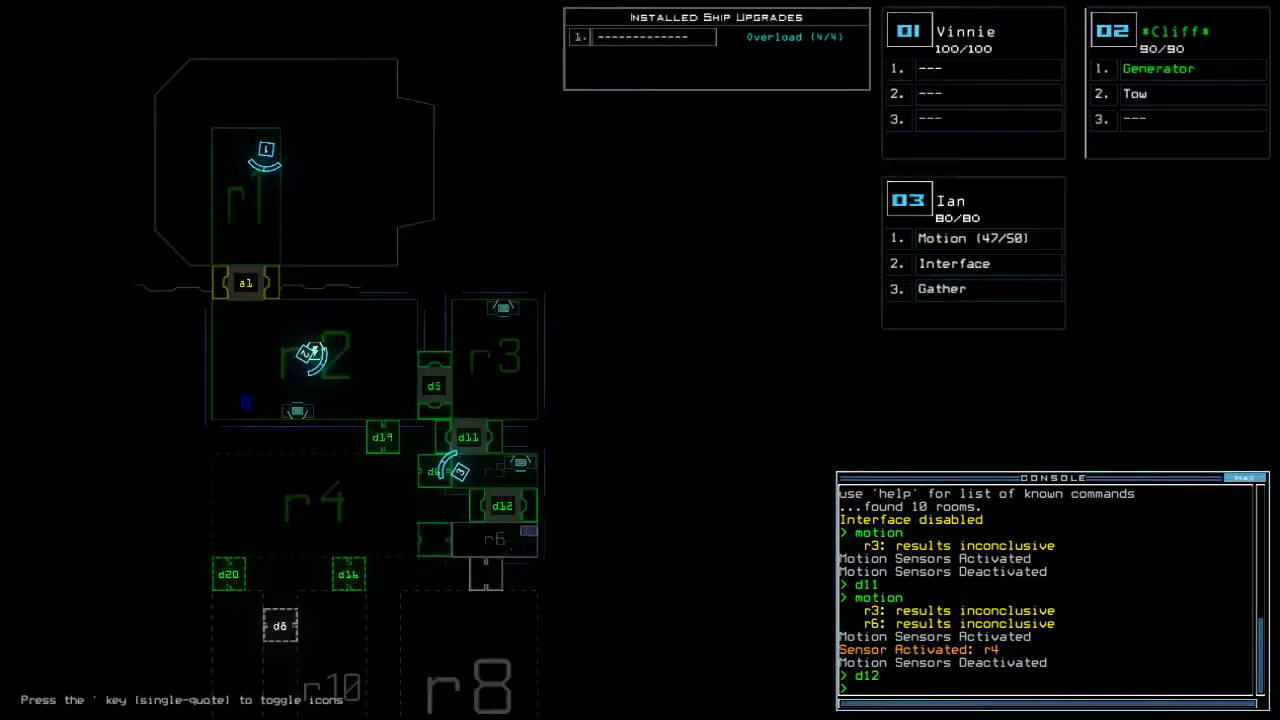
key("Tab")
type("d6")
Open d6, close four doors, then open doors d5 and d19
key("Return")
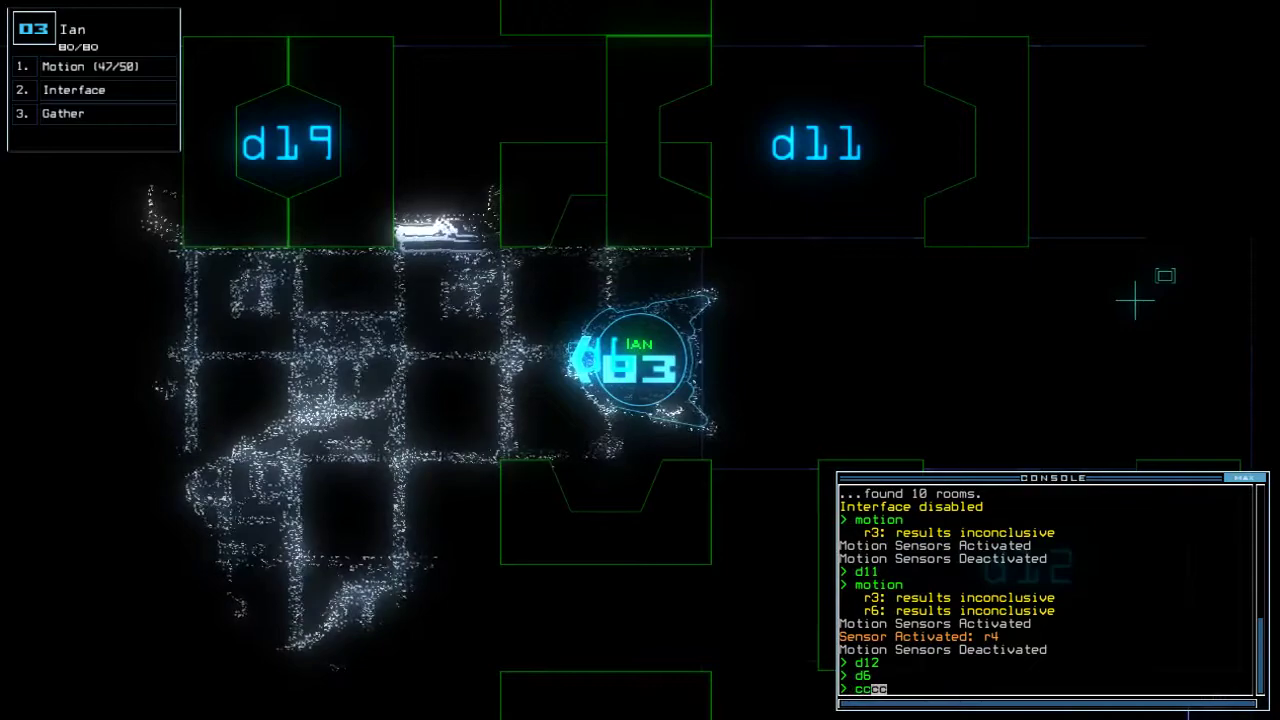
type("cctc")
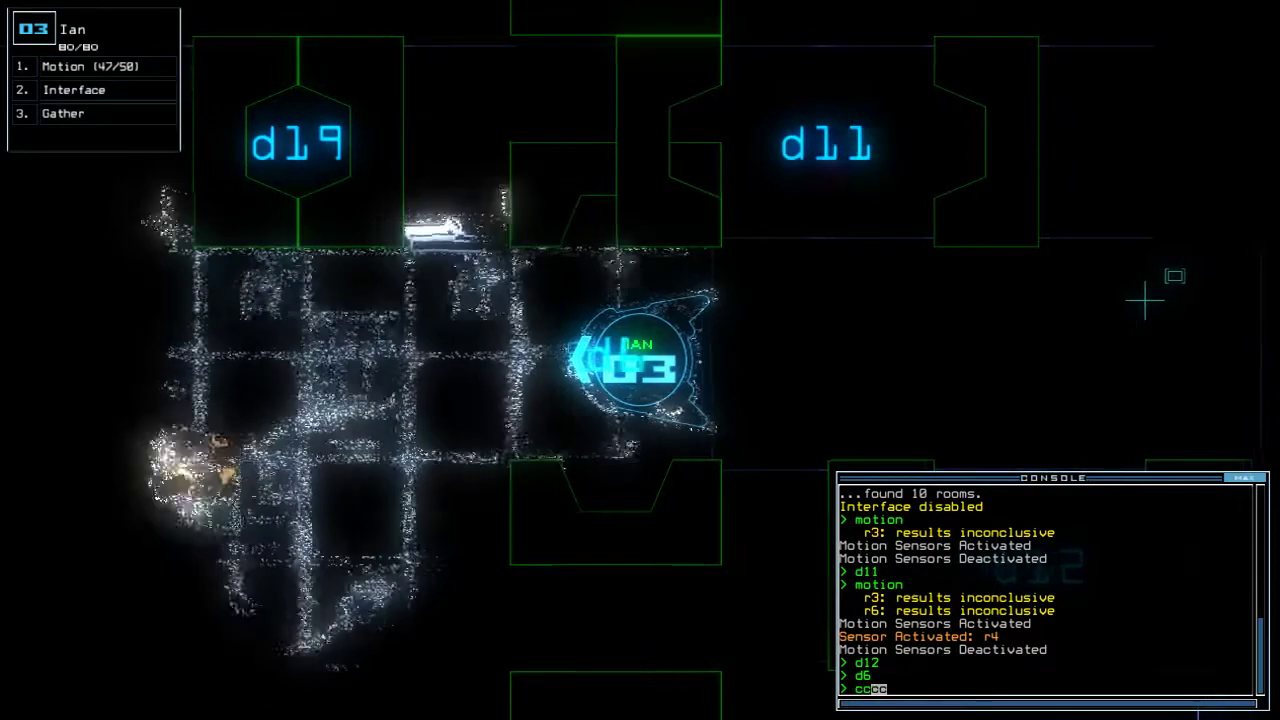
key("Up")
key("Up")
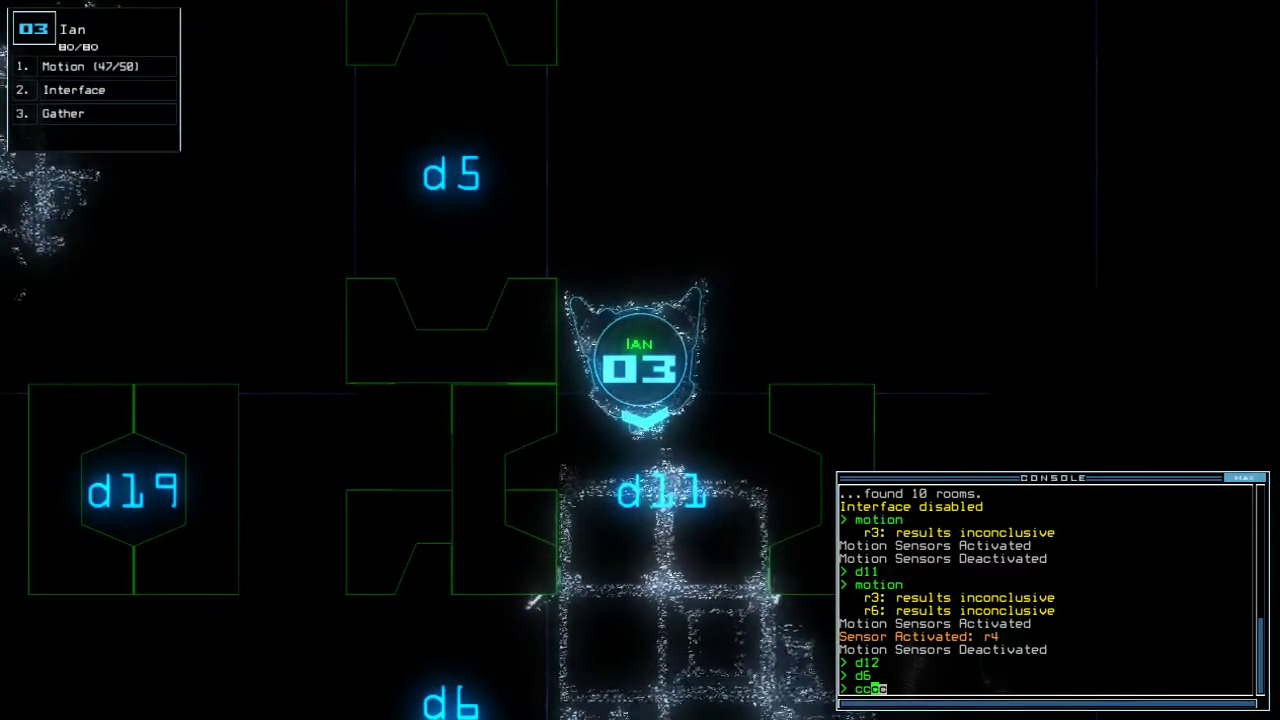
type("cc")
key("Return")
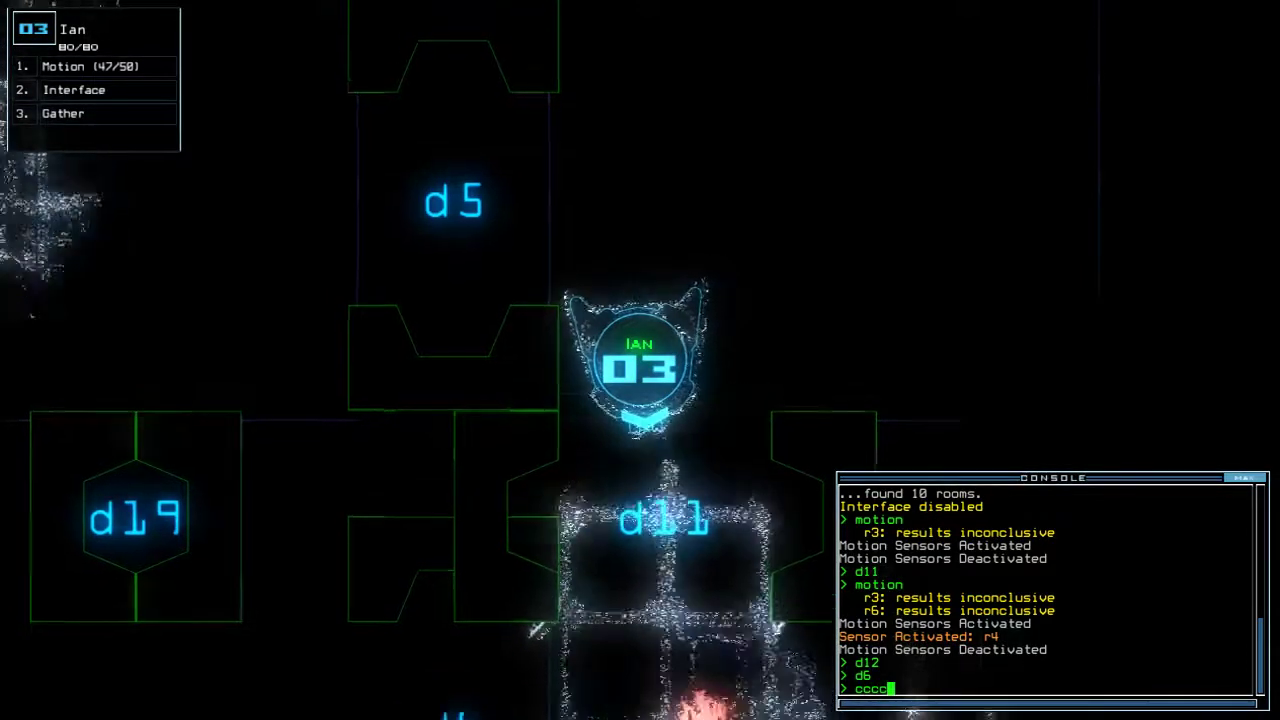
type("d5")
key("Return")
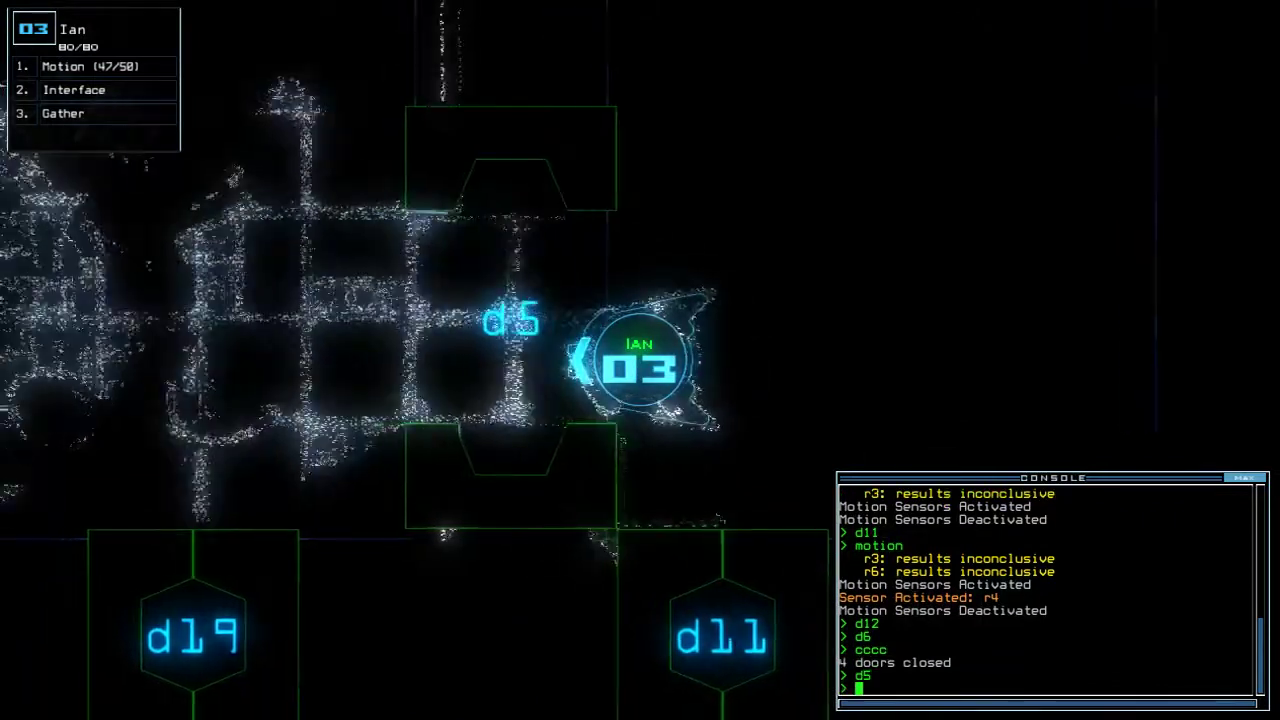
key("Tab")
key("Tab")
type("d19")
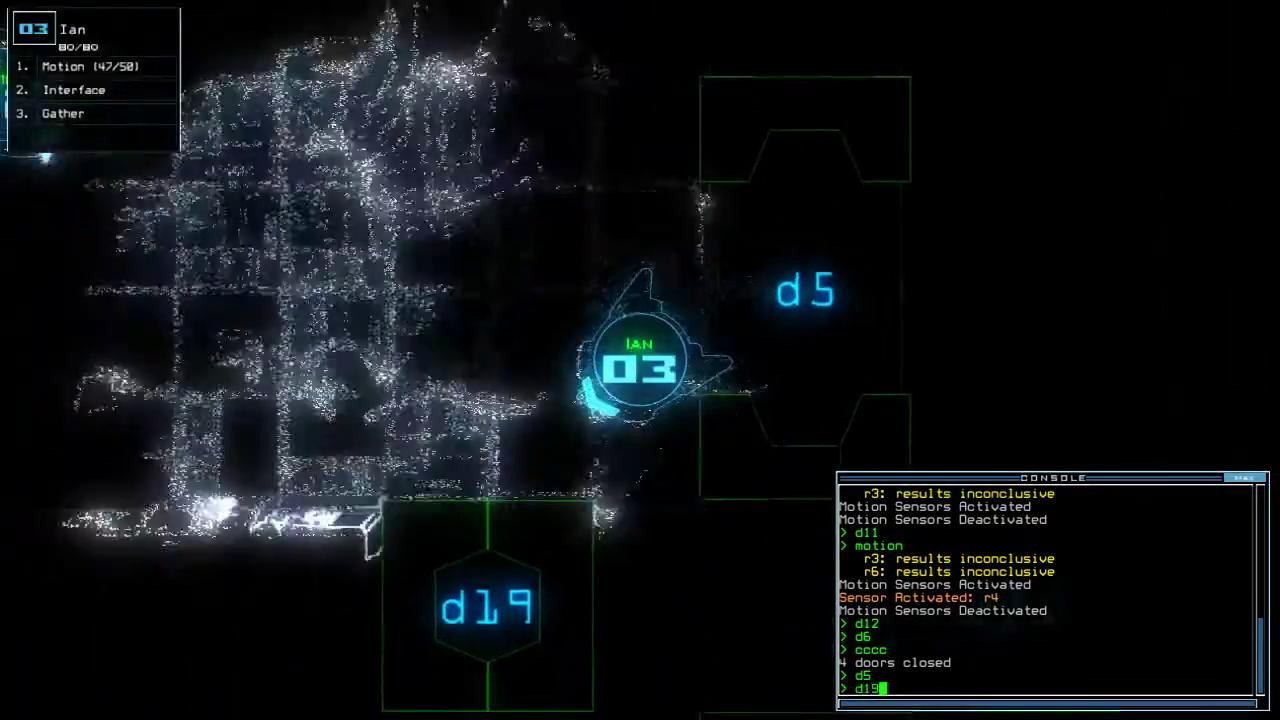
key("Return")
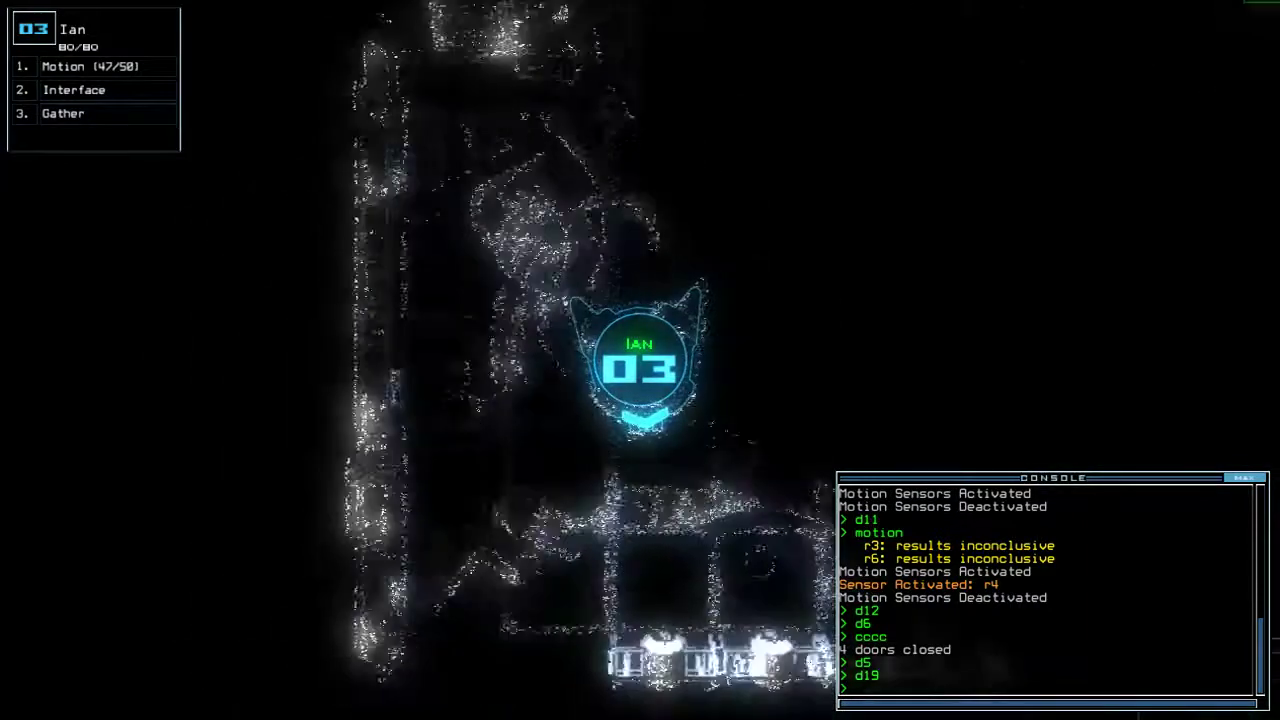
Motion-scan adjacent rooms, pan the schematic to spot r13 and r5, then close nearby doors
key("space")
type("motion")
key("Tab")
key("Return")
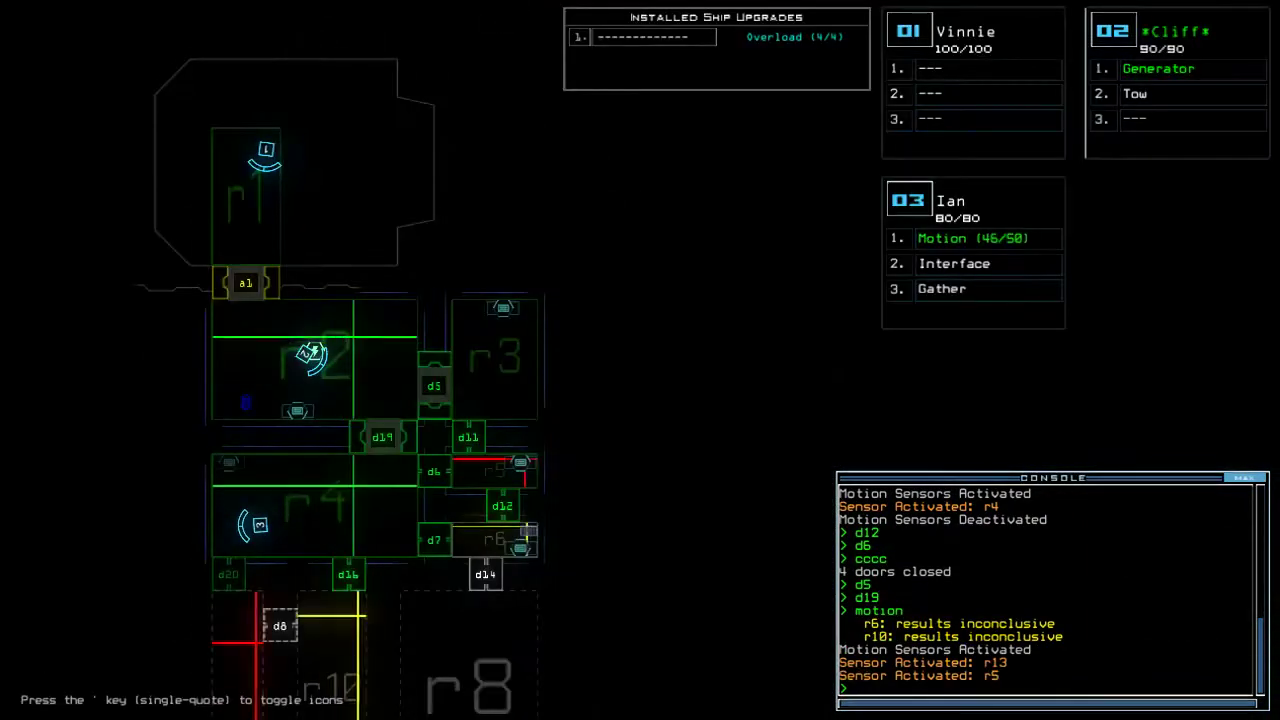
key("Down")
key("Down")
key("Down")
key("Down")
key("Down")
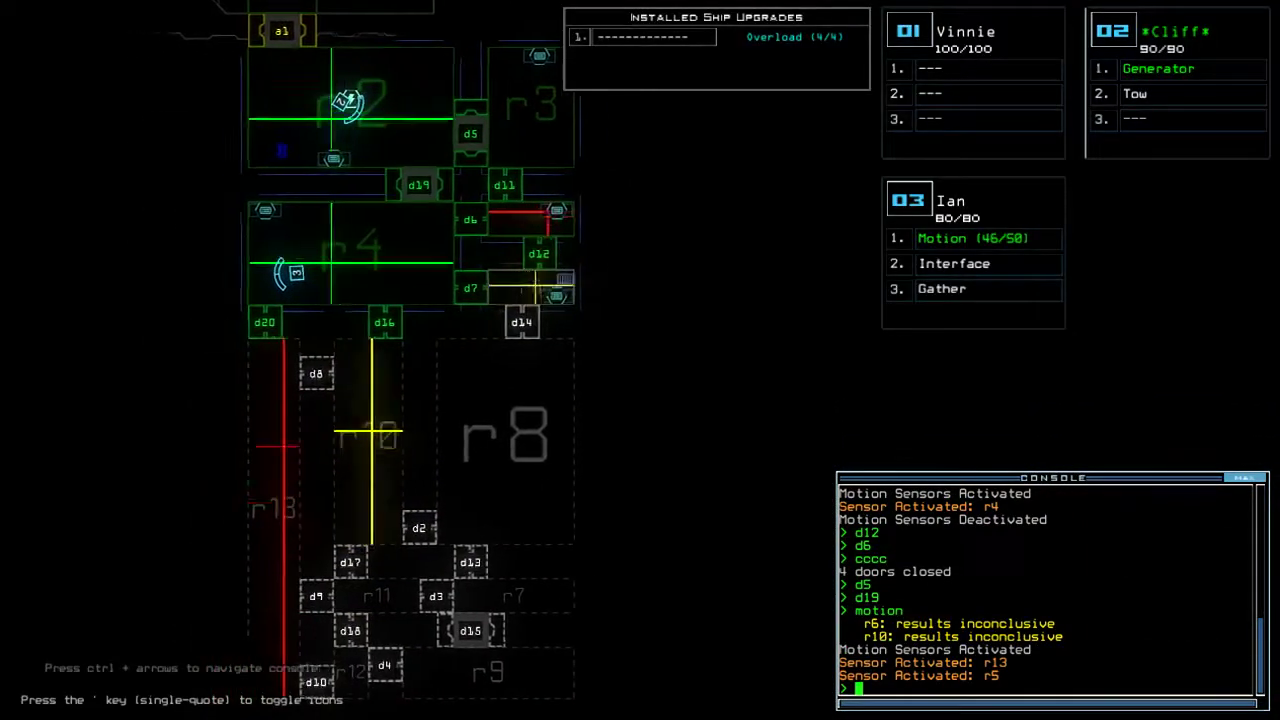
key("Left")
key("Left")
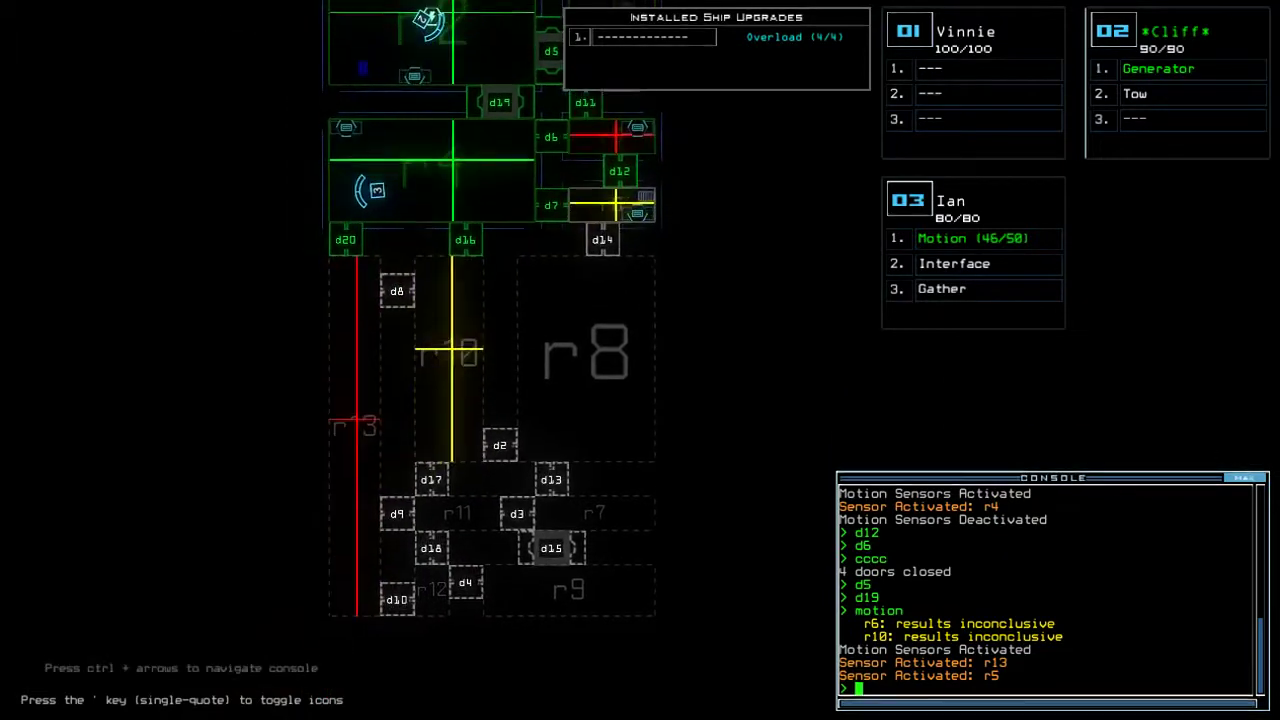
key("Up")
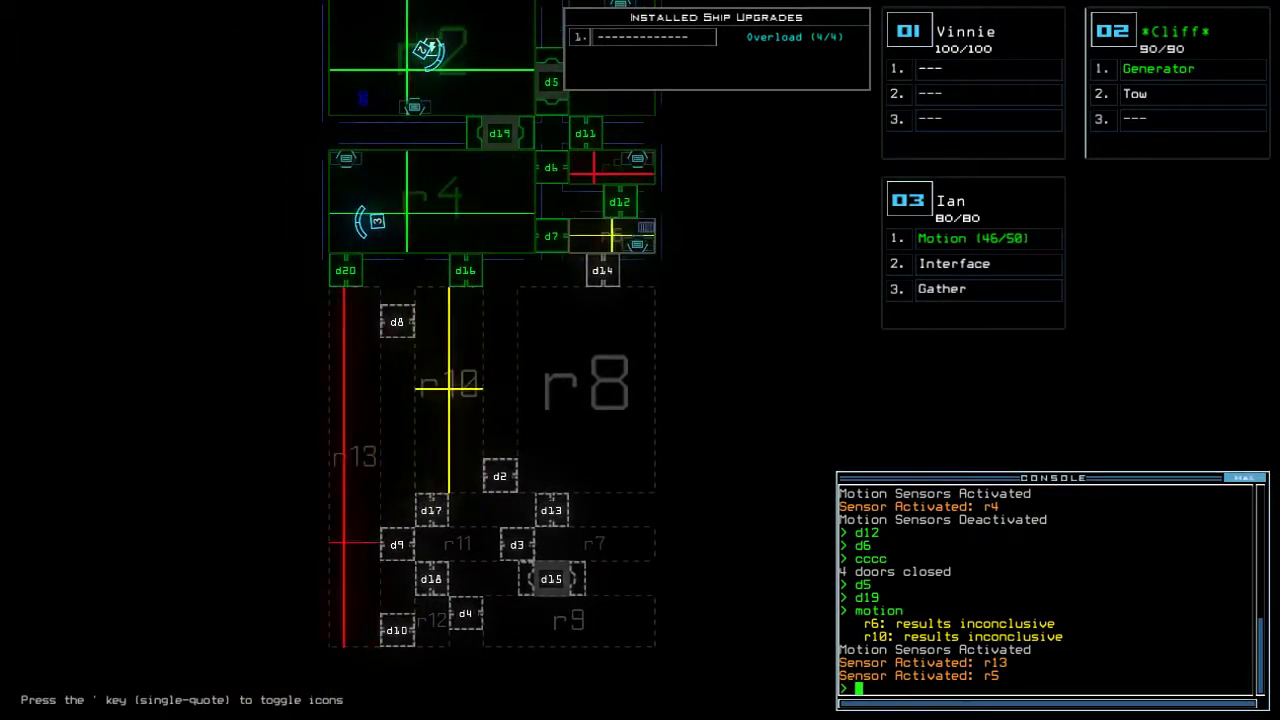
key("3")
type("cc")
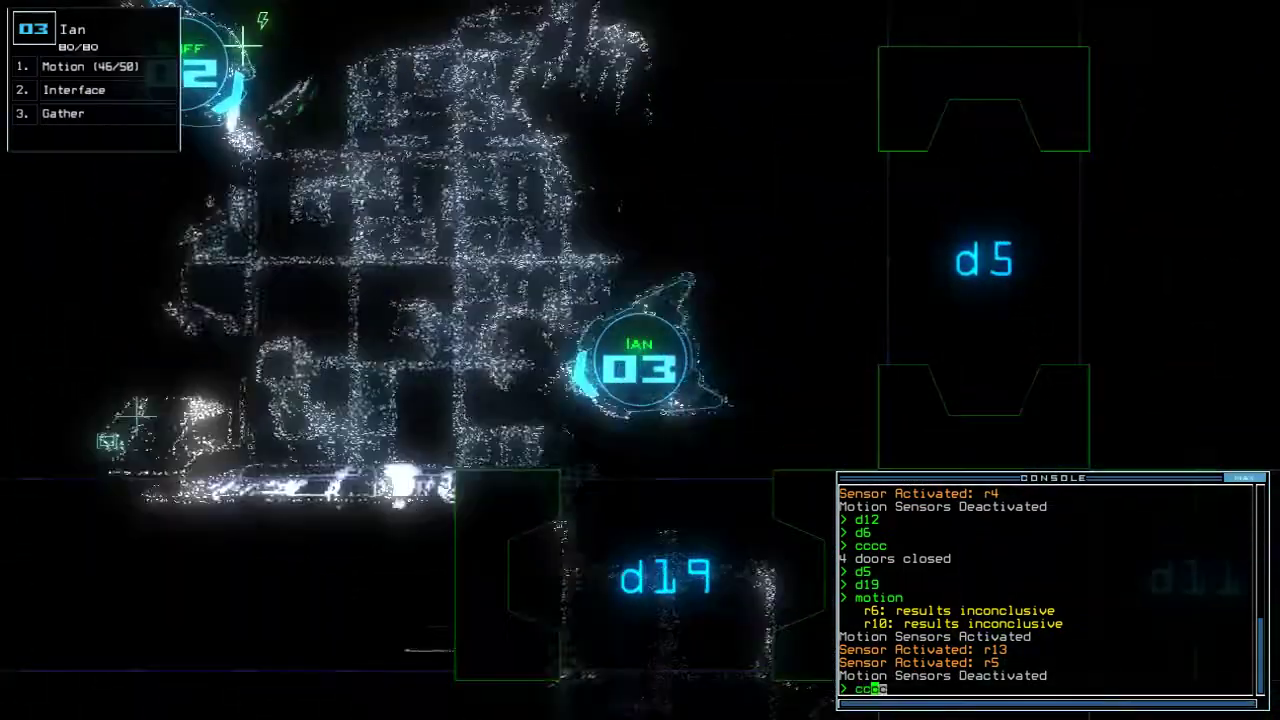
type("cc")
key("Return")
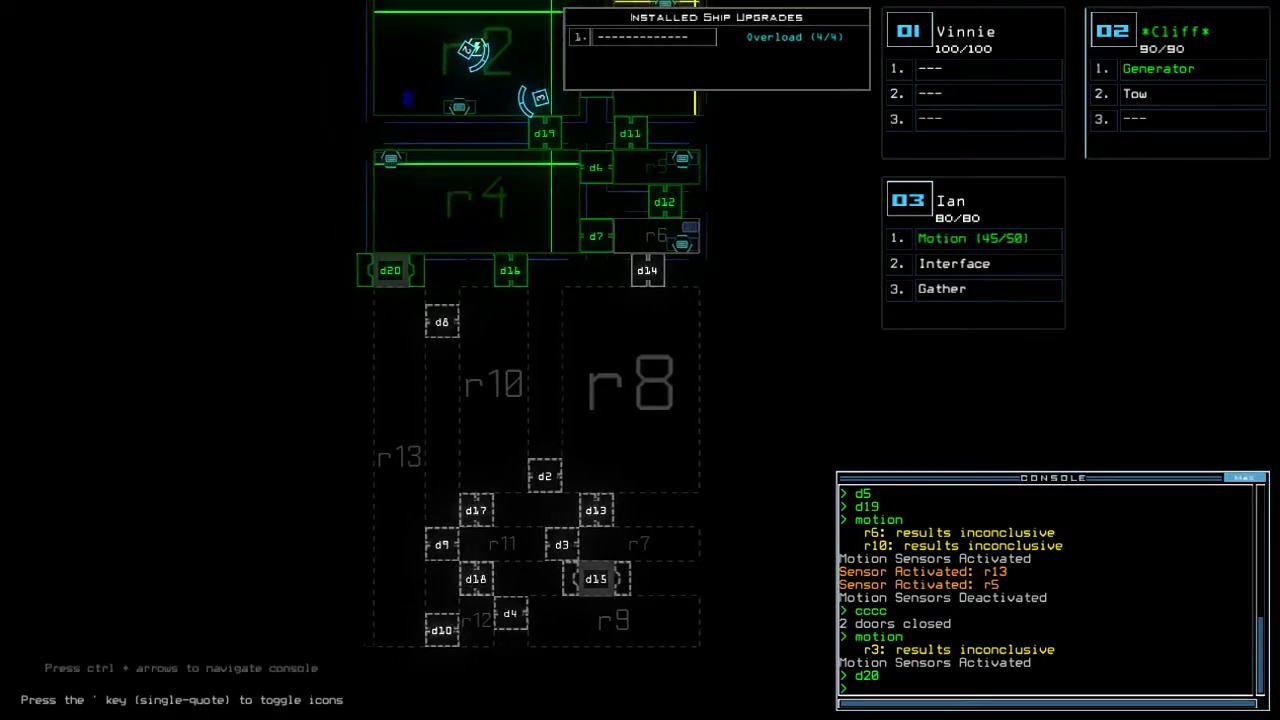
Close the open doors and open door d19 for drone 03
key("Up")
key("Left")
key("Right")
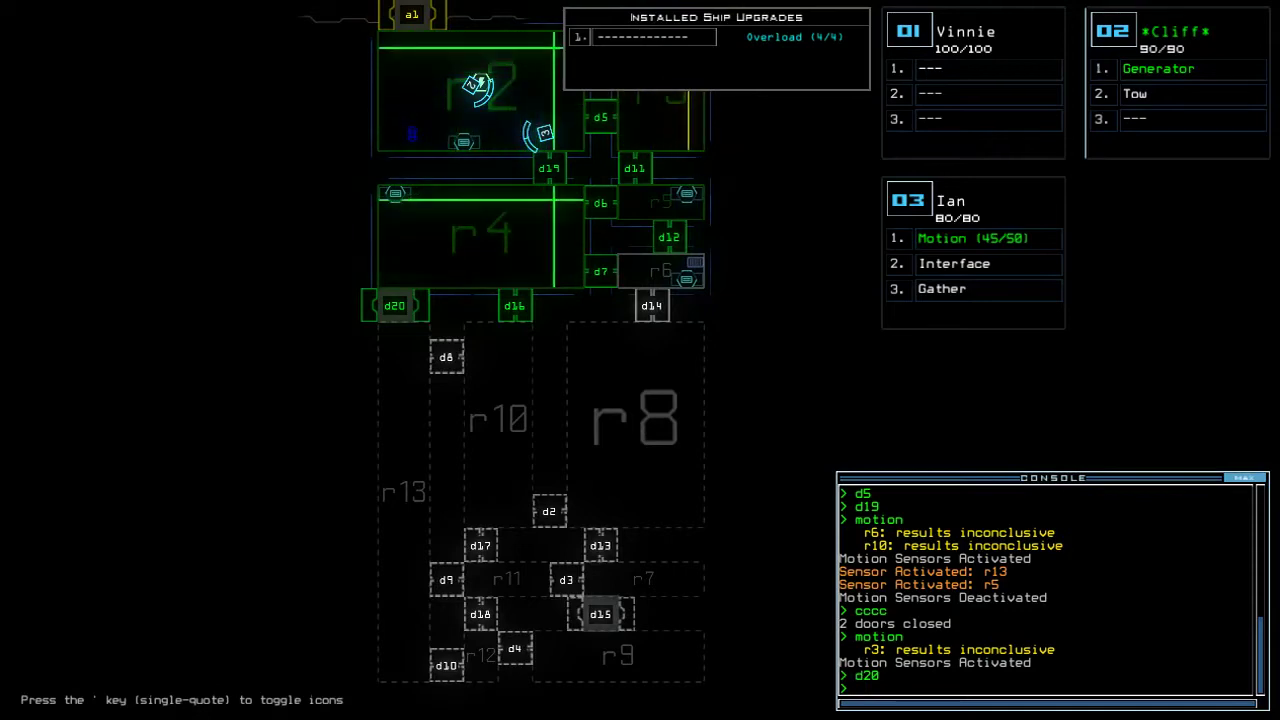
key("space")
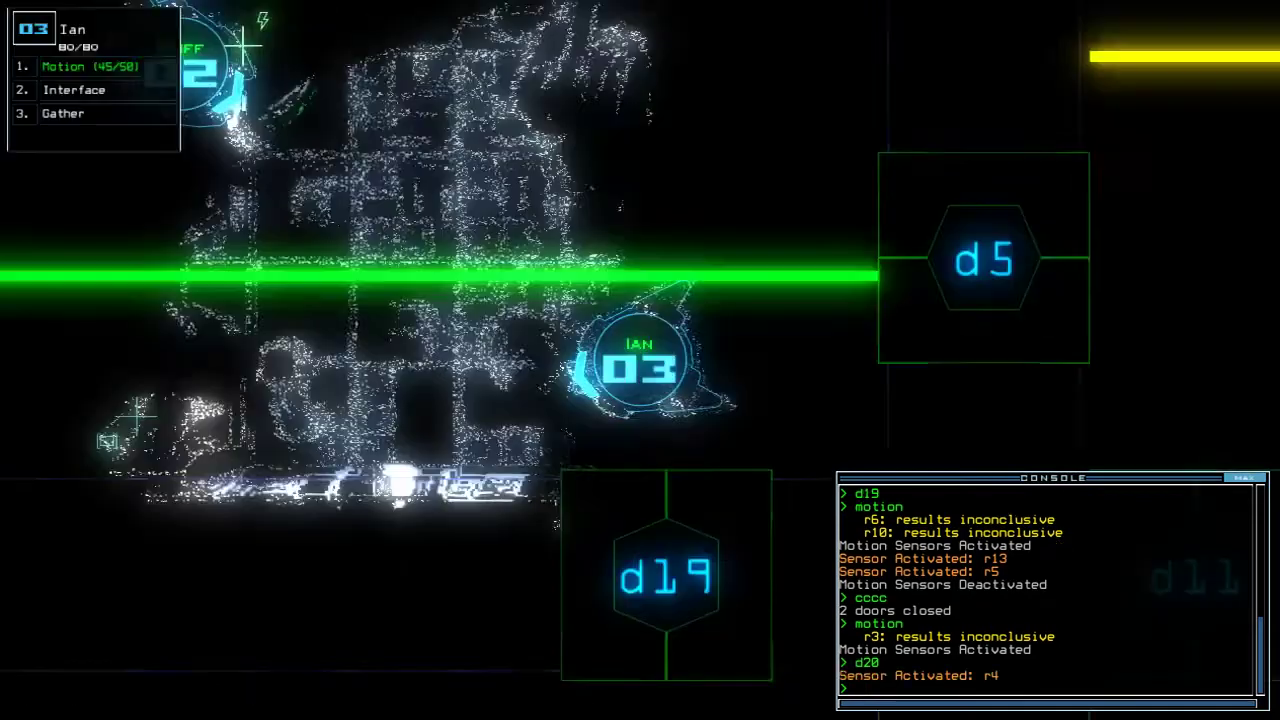
type("cccc")
key("Return")
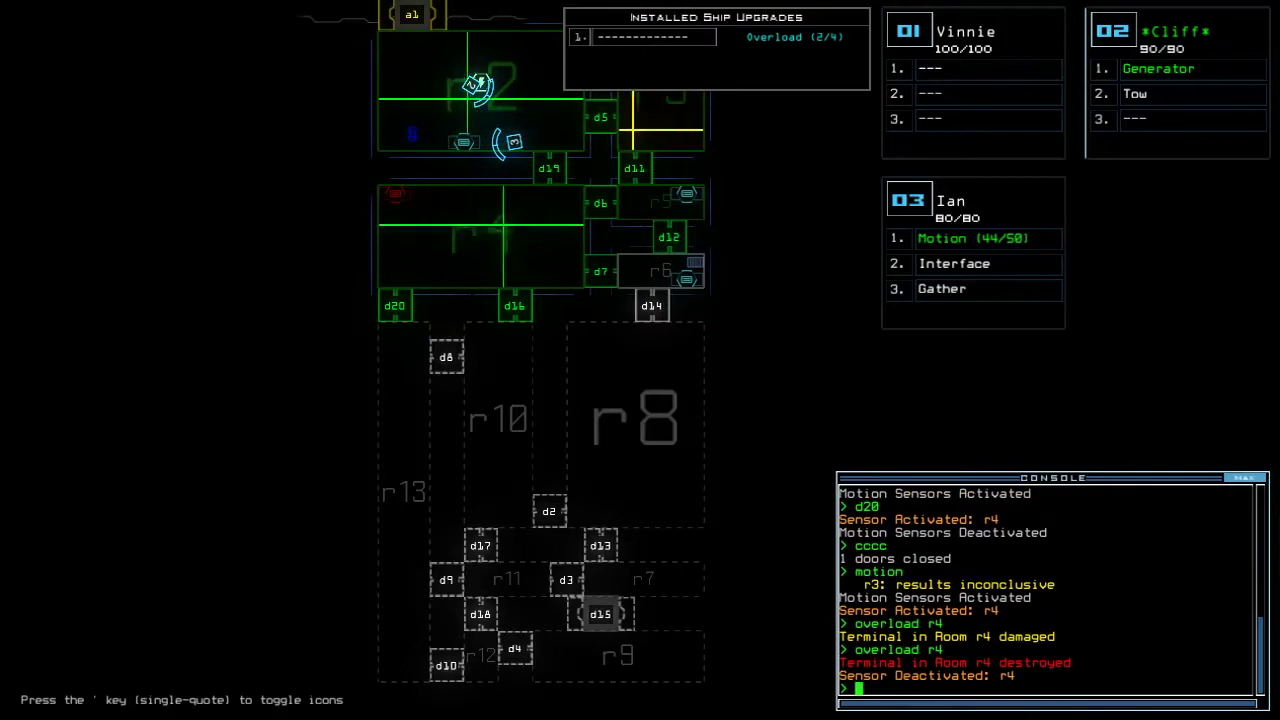
key("space")
type("d19")
key("Return")
type("ba")
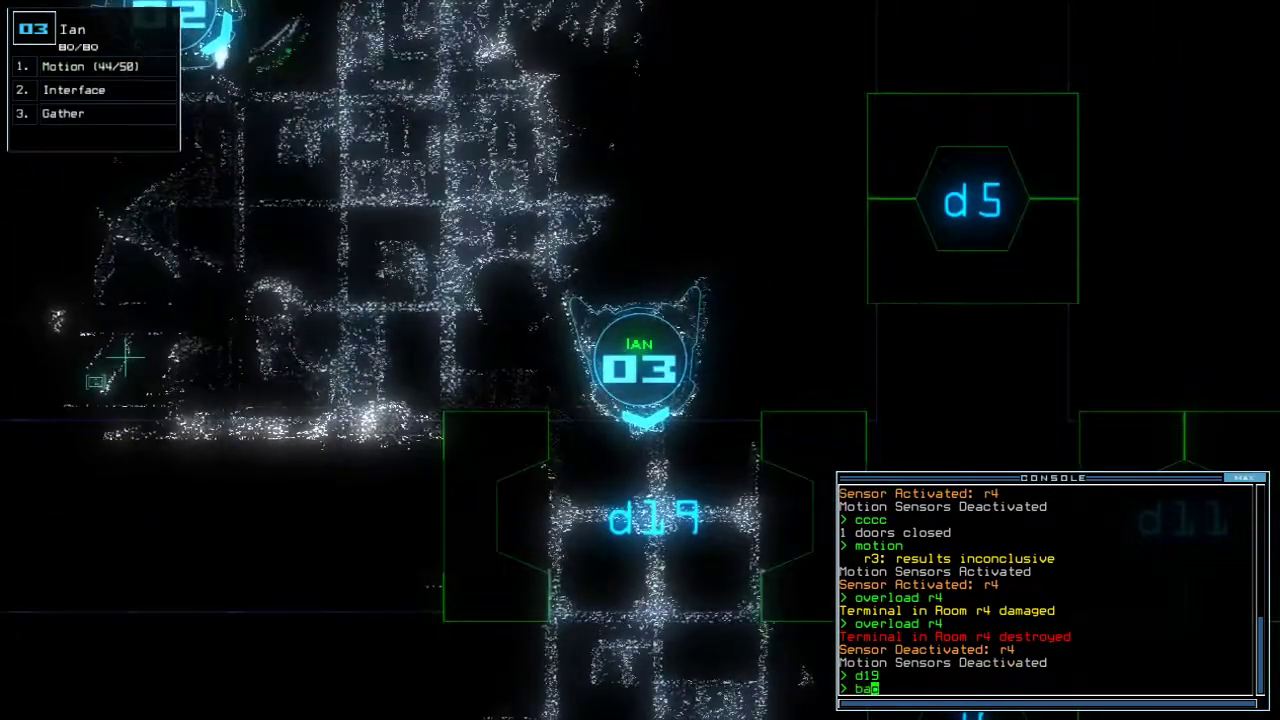
type("ck 2")
Recall drone 2 to r1, gather scrap with Ian, and restart Cliff's generator
key("Return")
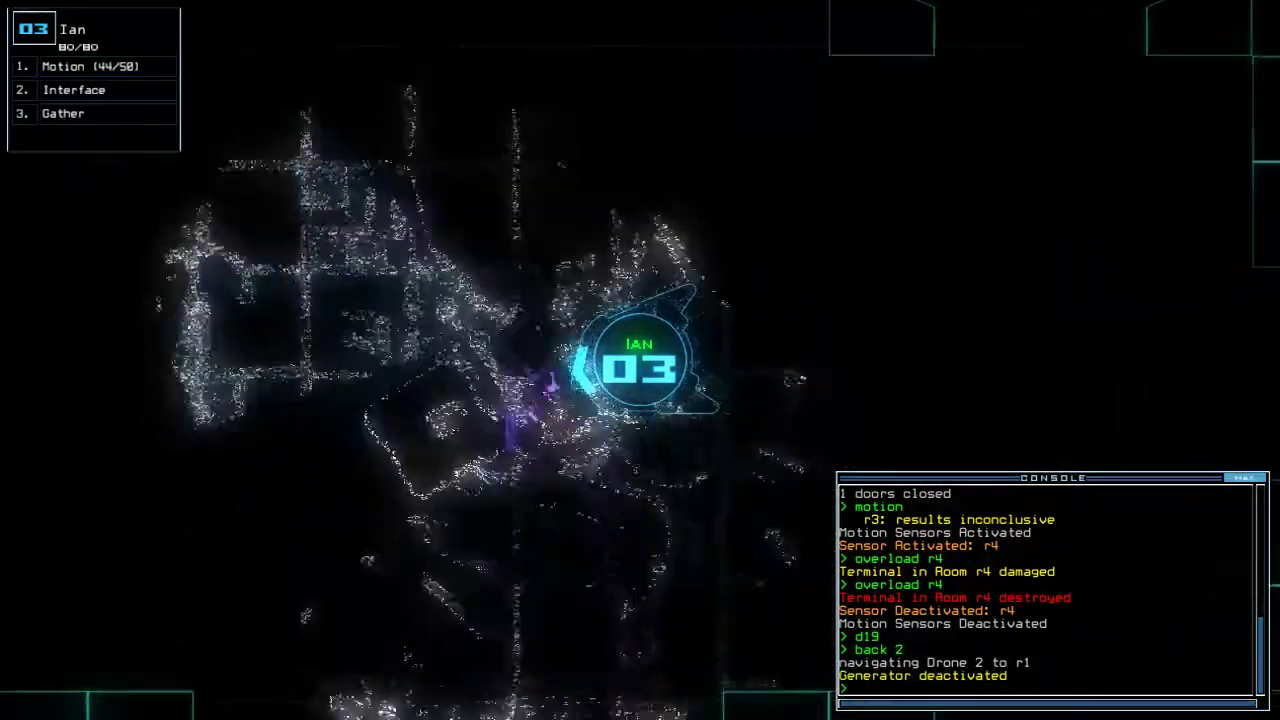
key("Return")
type("g")
key("Return")
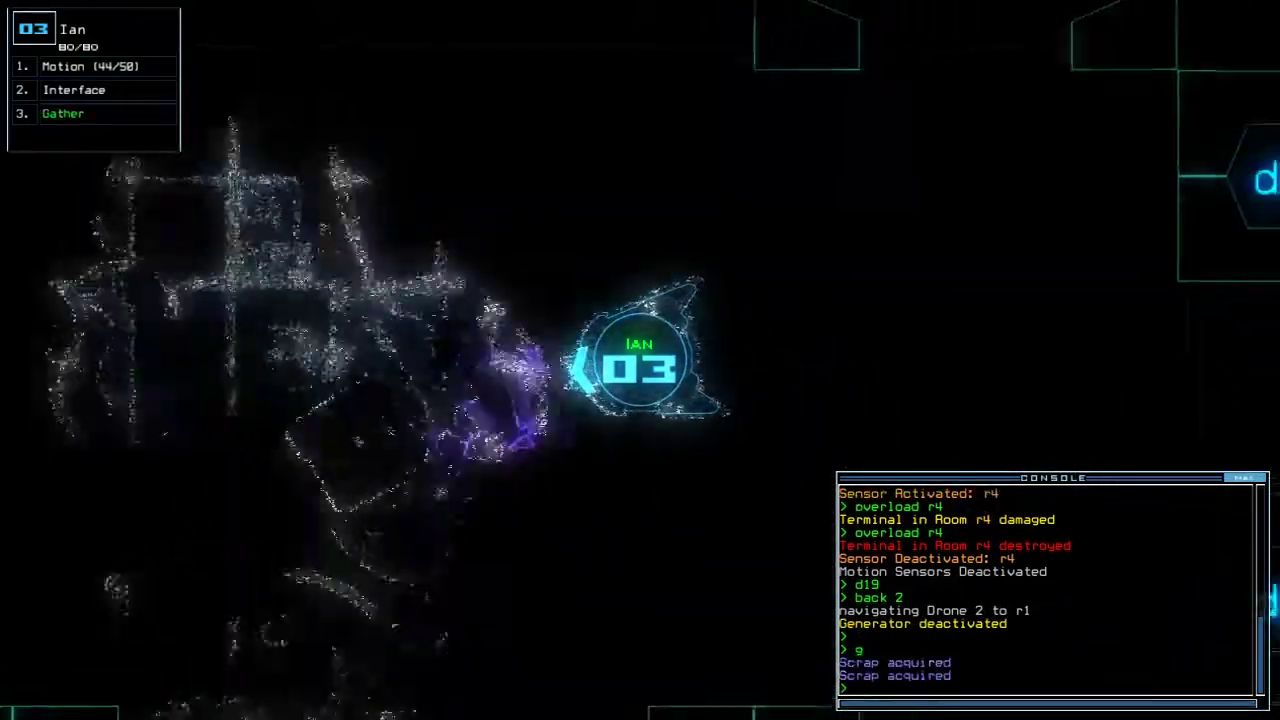
type("te")
key("Return")
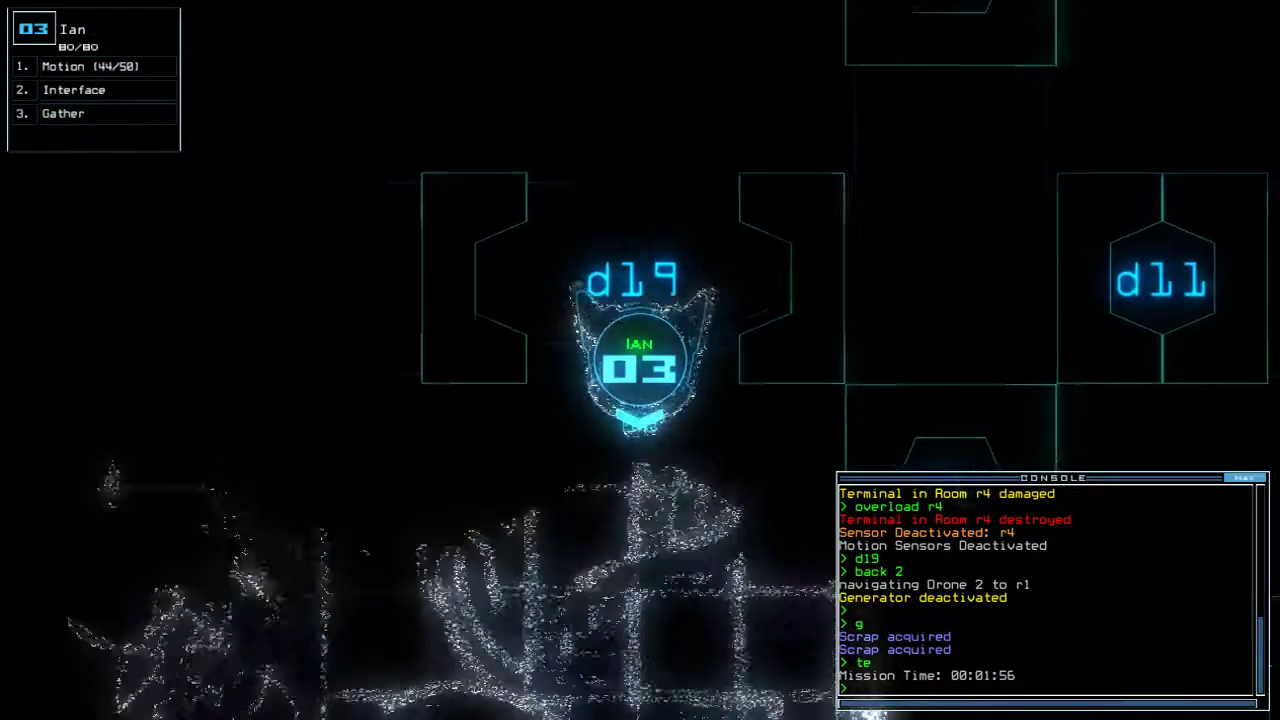
key("2")
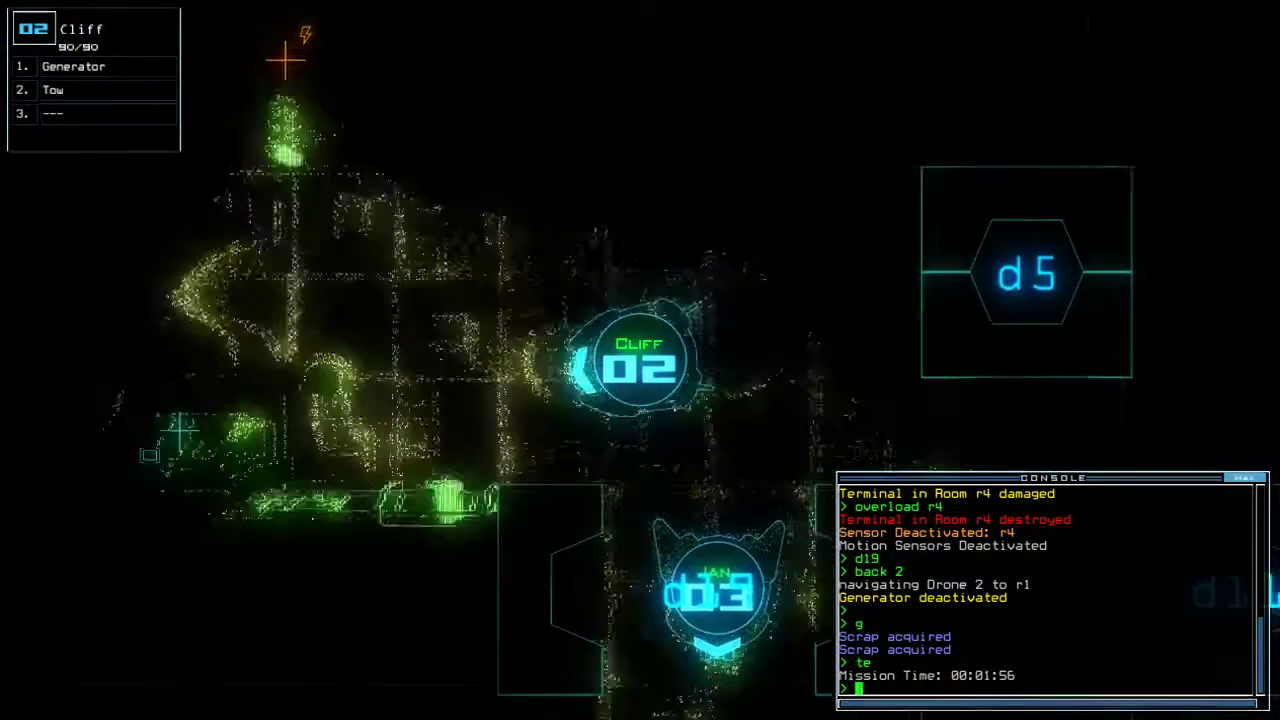
type("g")
key("Return")
type("3")
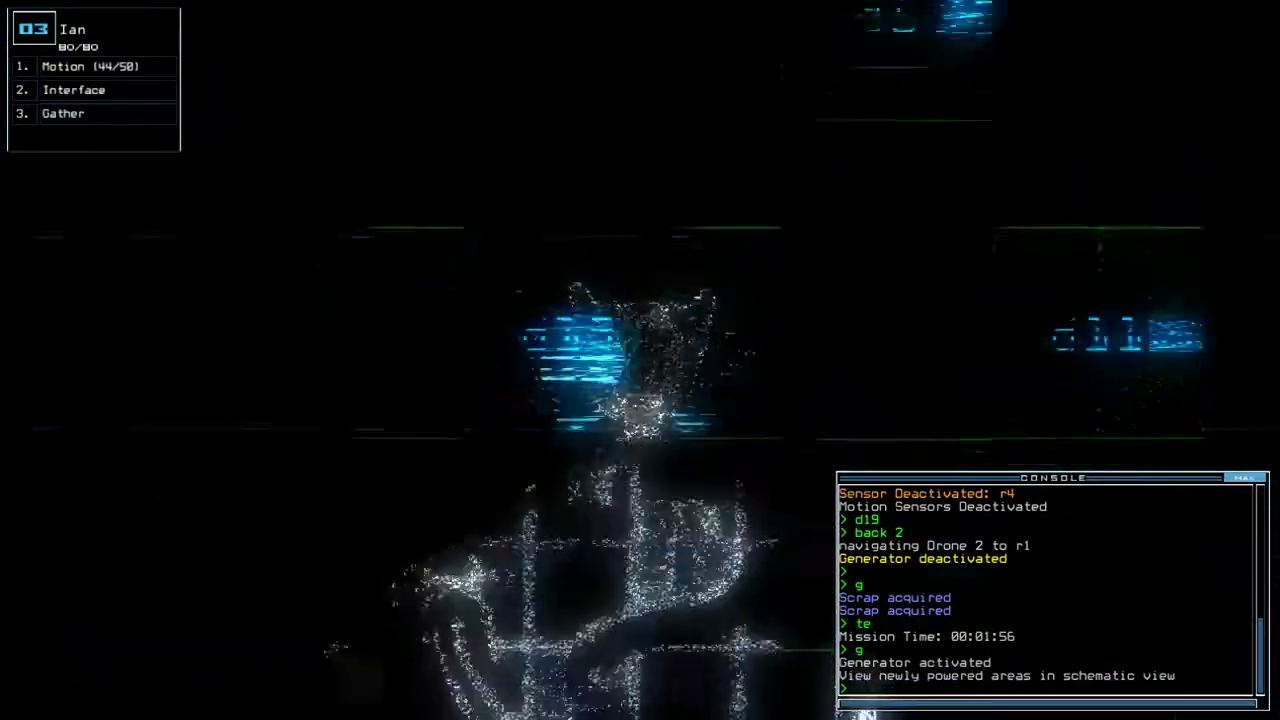
type("cccc")
Close the nearby door, motion-scan, open d20 and gather scrap three times
key("Return")
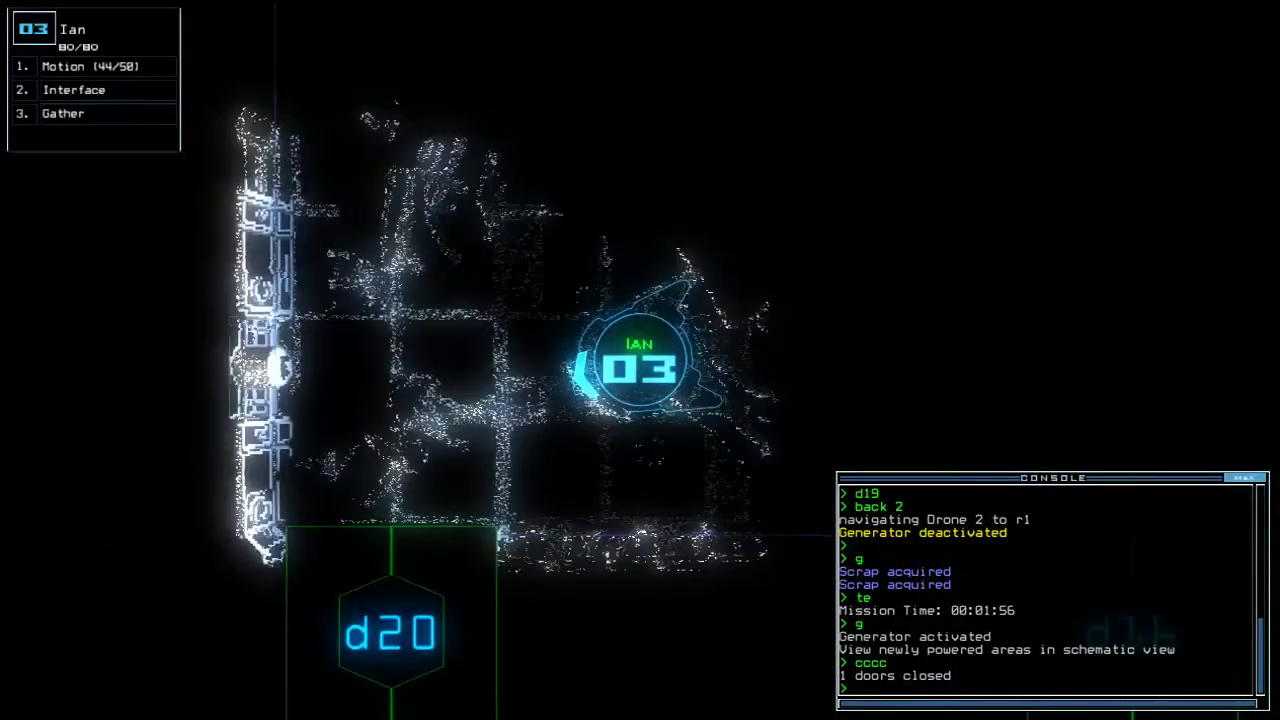
type("motion")
key("Return")
key("space")
key("space")
type("d20")
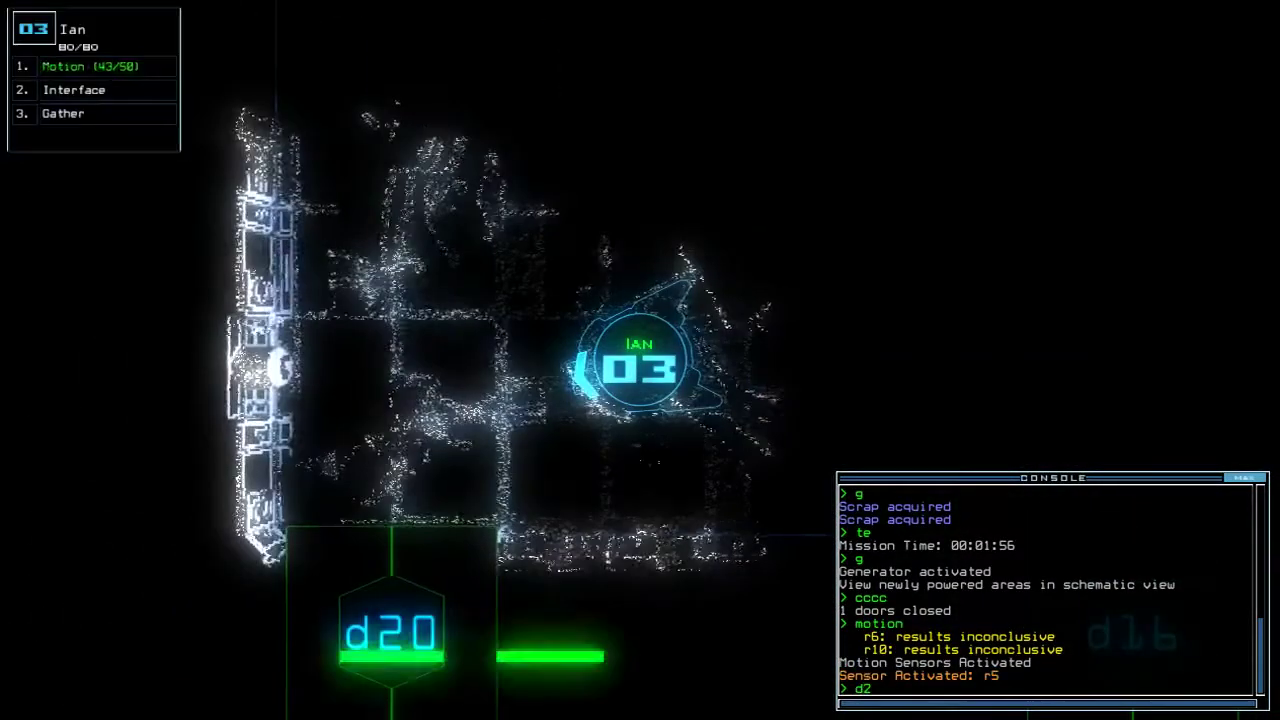
key("Return")
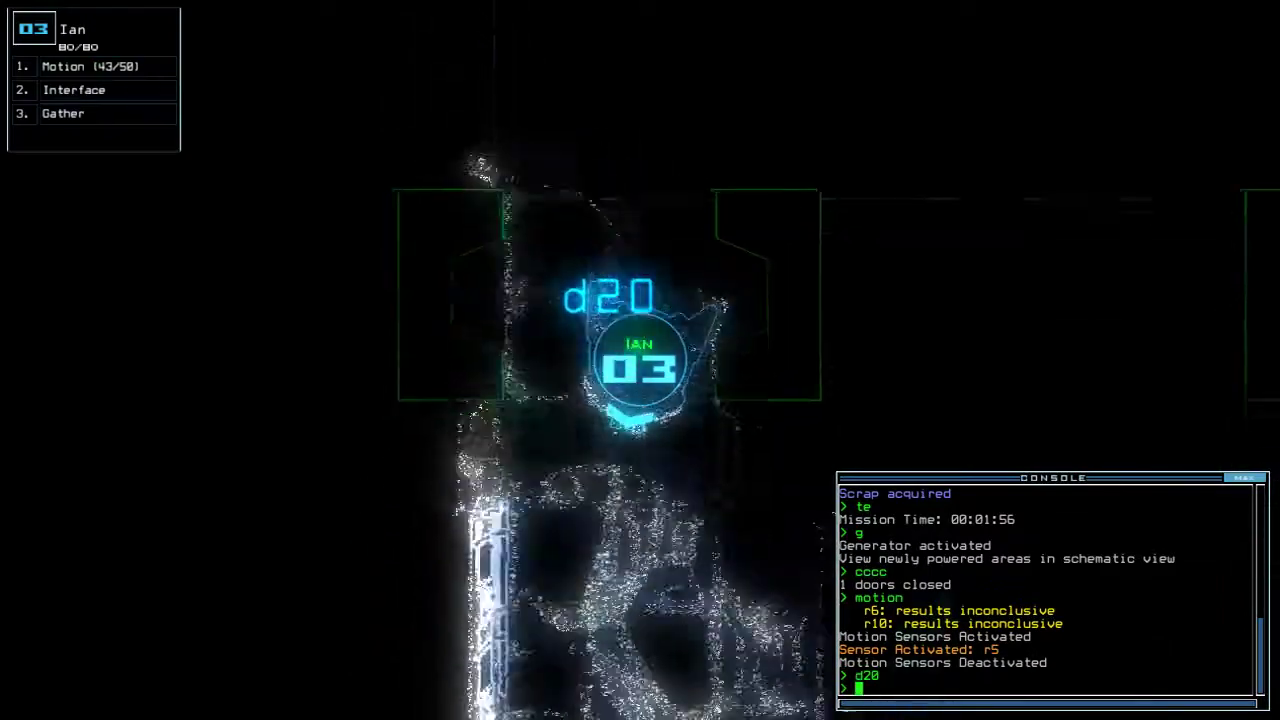
type("g")
key("Return")
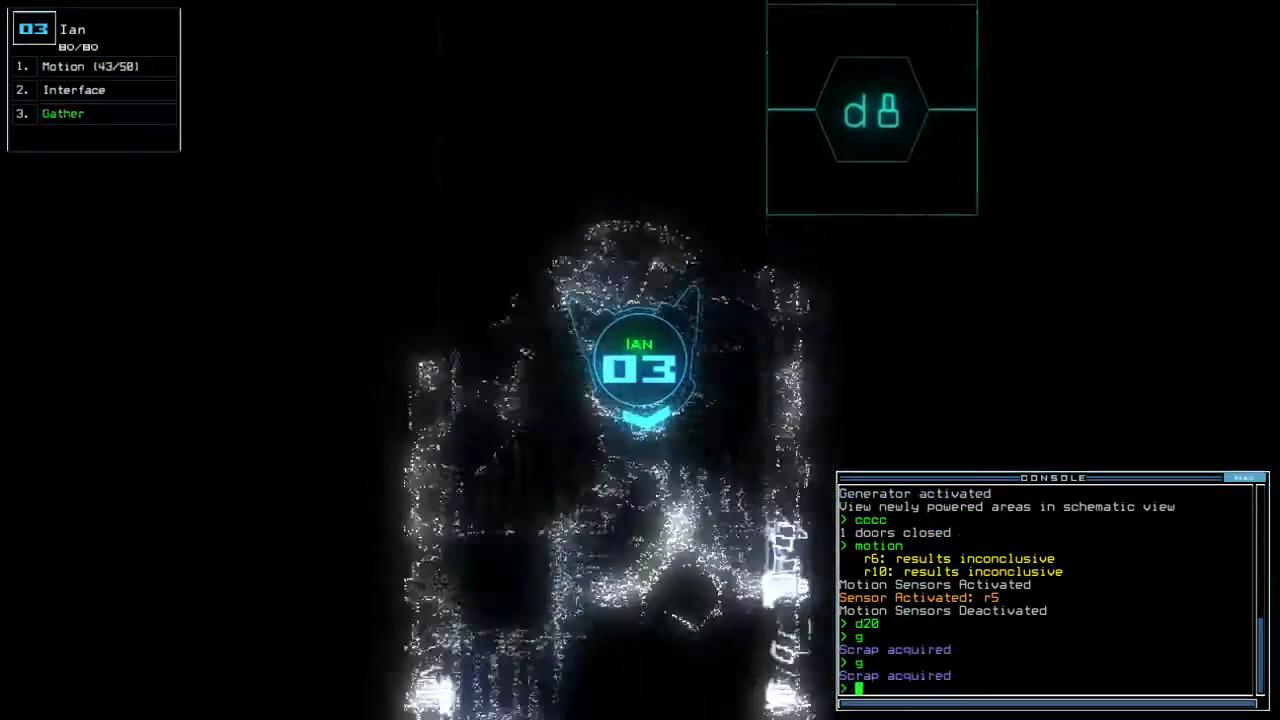
type("g")
key("Return")
type("g")
key("Return")
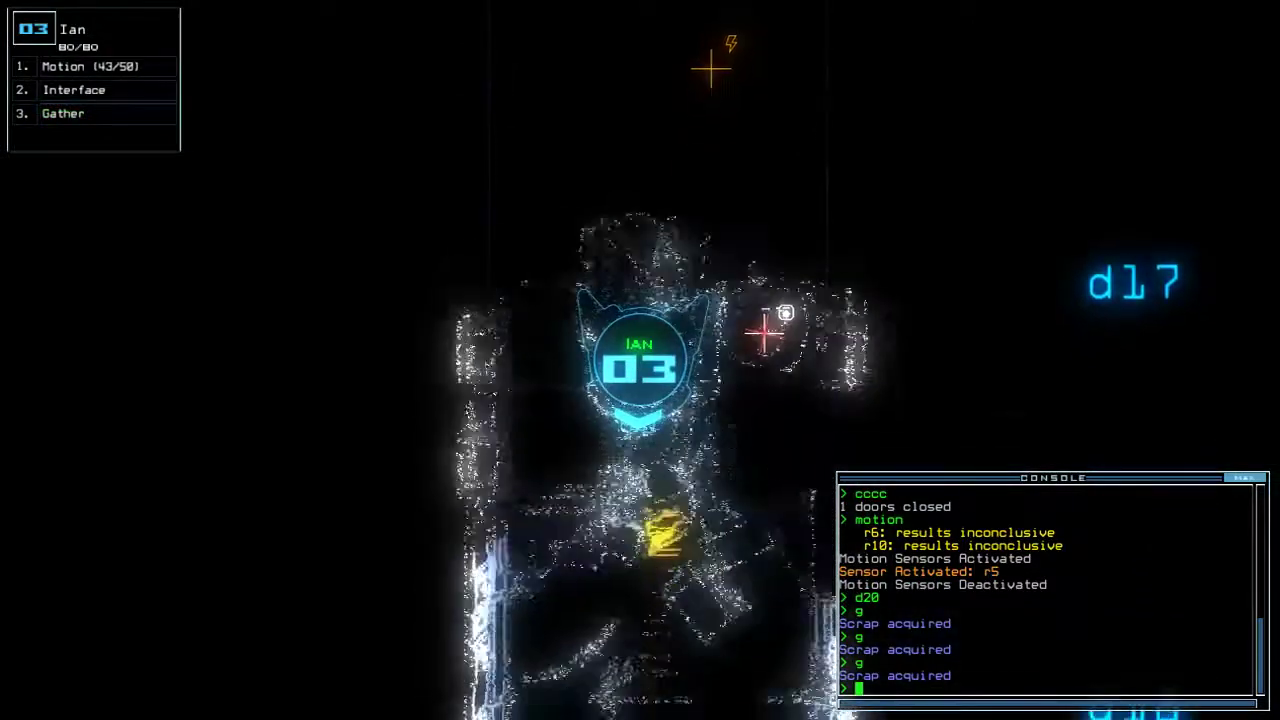
type("g")
Close the module swap screen and follow Cliff towing Ron to r13 on the schematic
key("Tab")
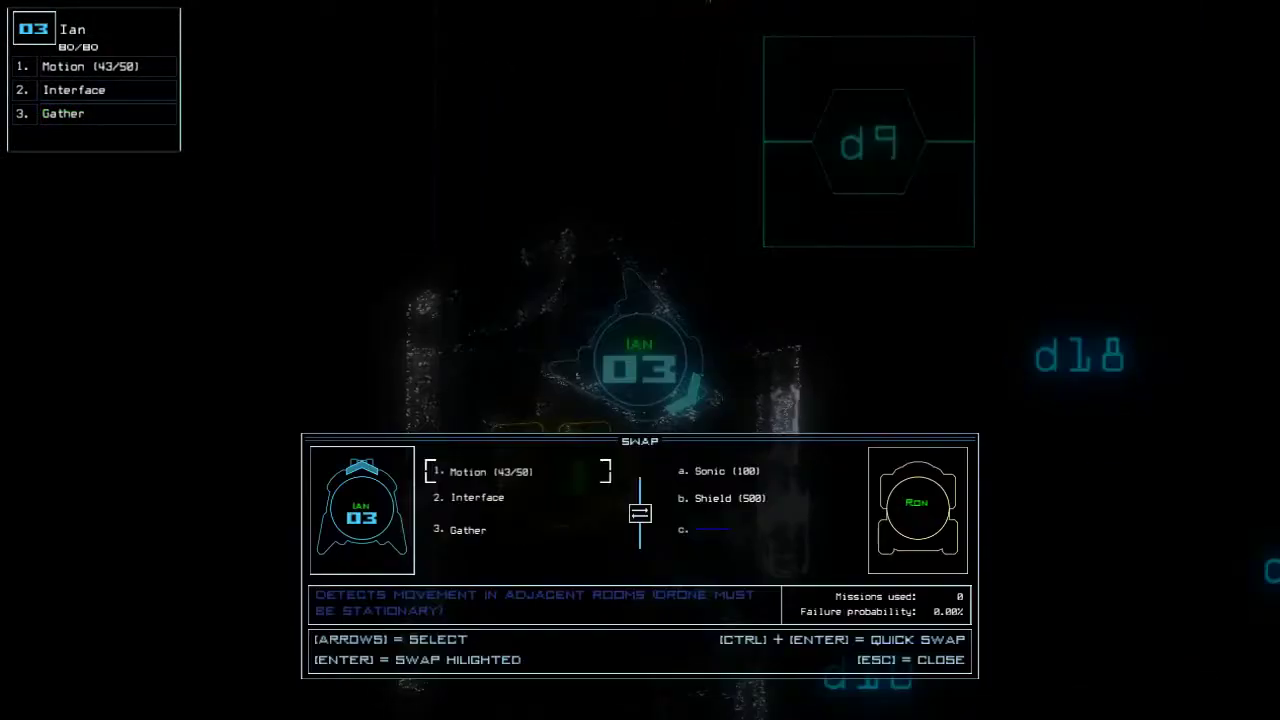
key("Escape")
key("space")
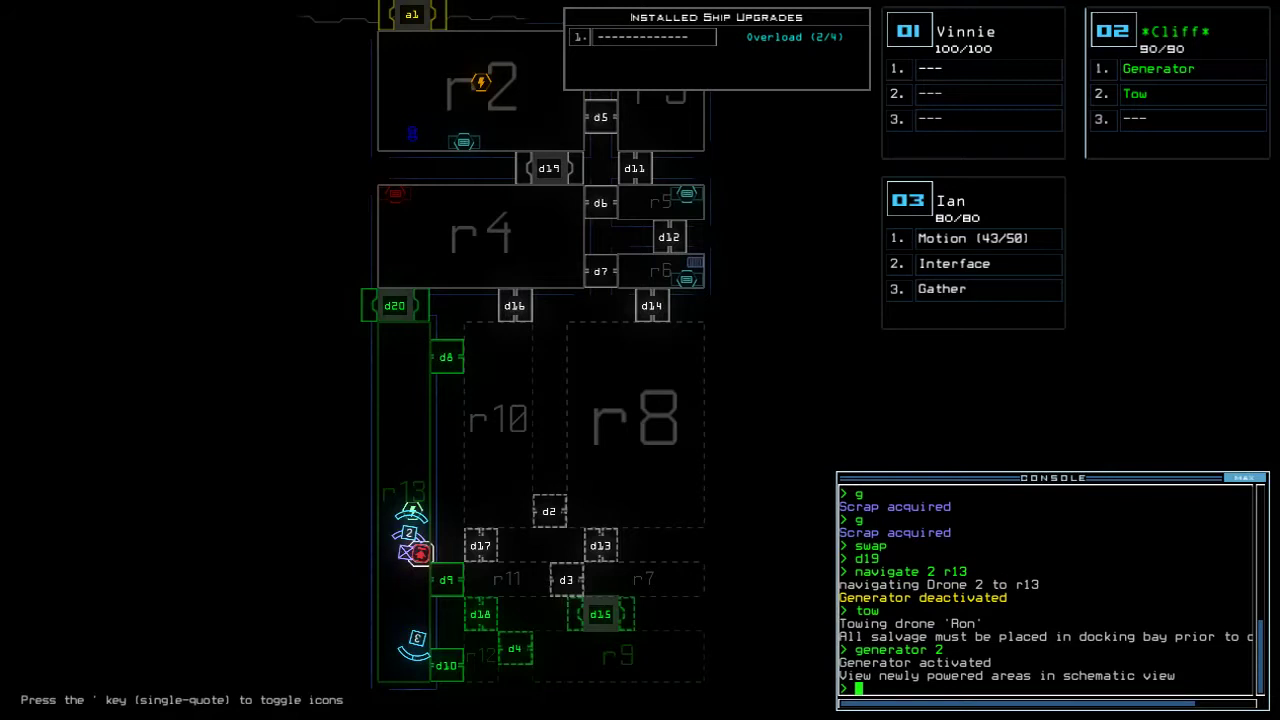
key("space")
type("swap")
Move Ron's Sonic module to Cliff, fit Shield on Ian, and activate it
key("Return")
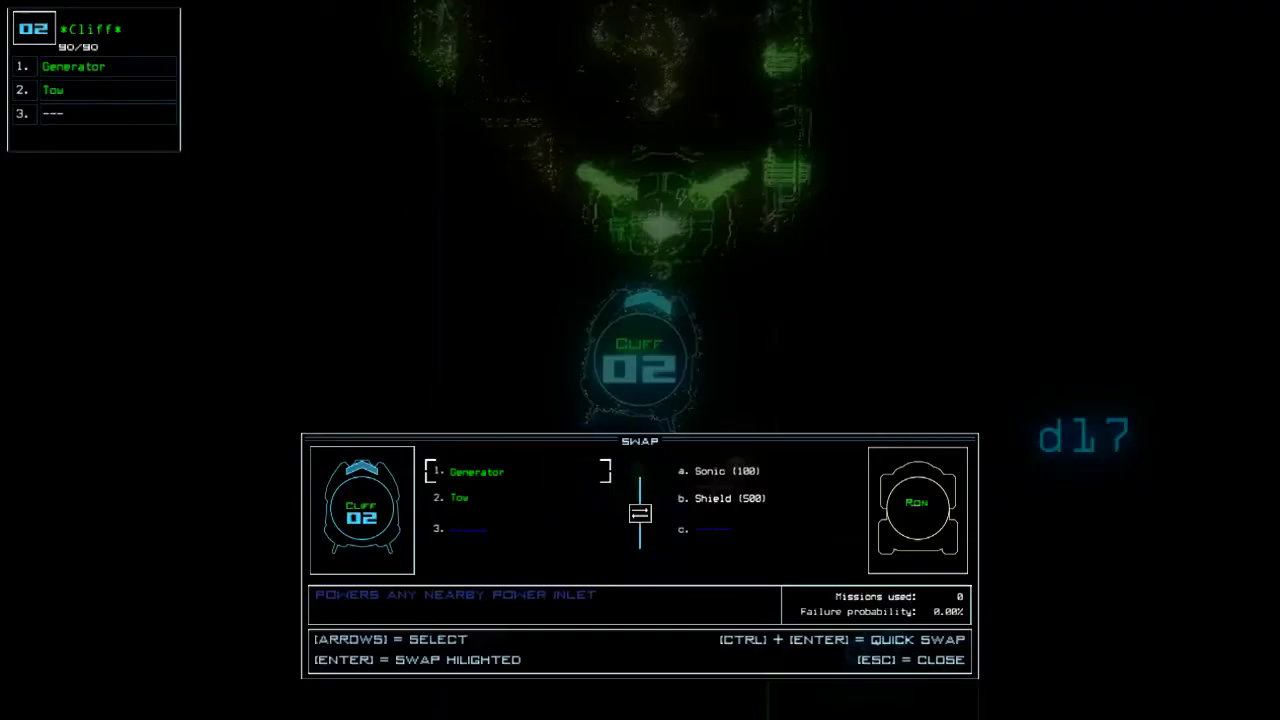
key("Right")
key("Return")
key("Escape")
type("3swap")
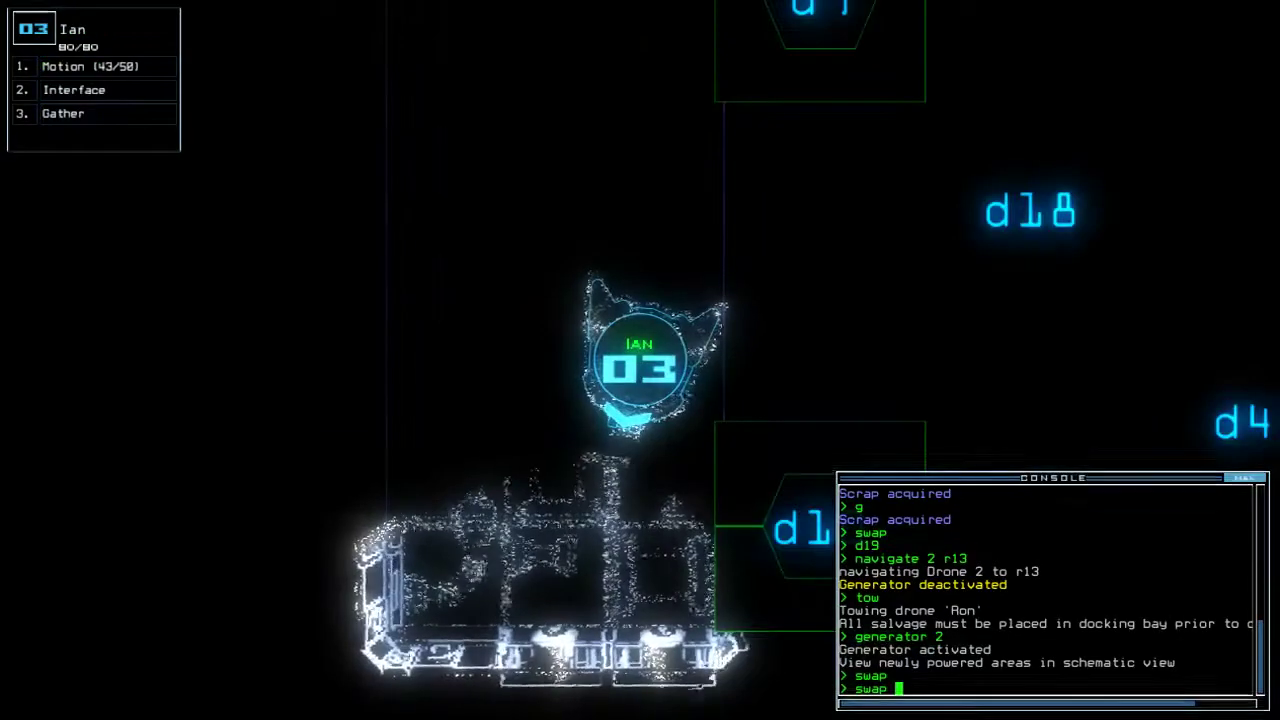
key("Return")
key("Return")
key("Escape")
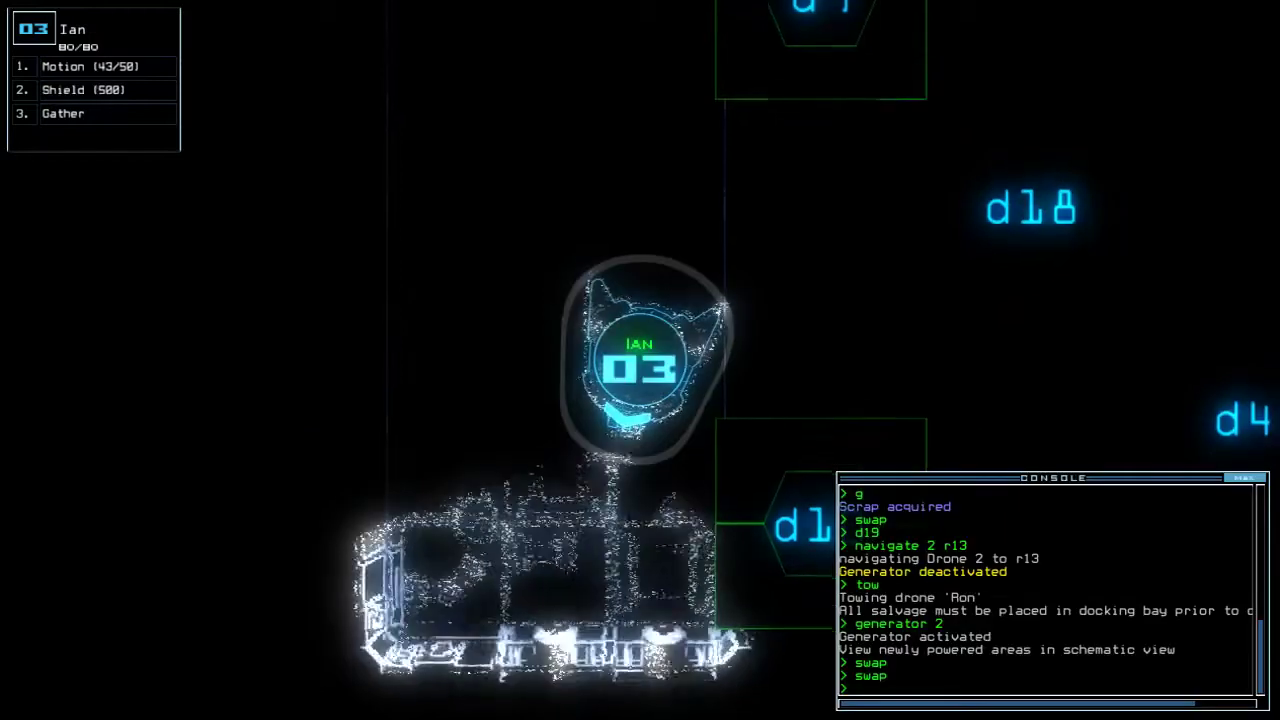
type("sh")
key("Return")
Open door d10, close the doors around Ian, and motion-scan nearby rooms
key("space")
key("space")
type("d1")
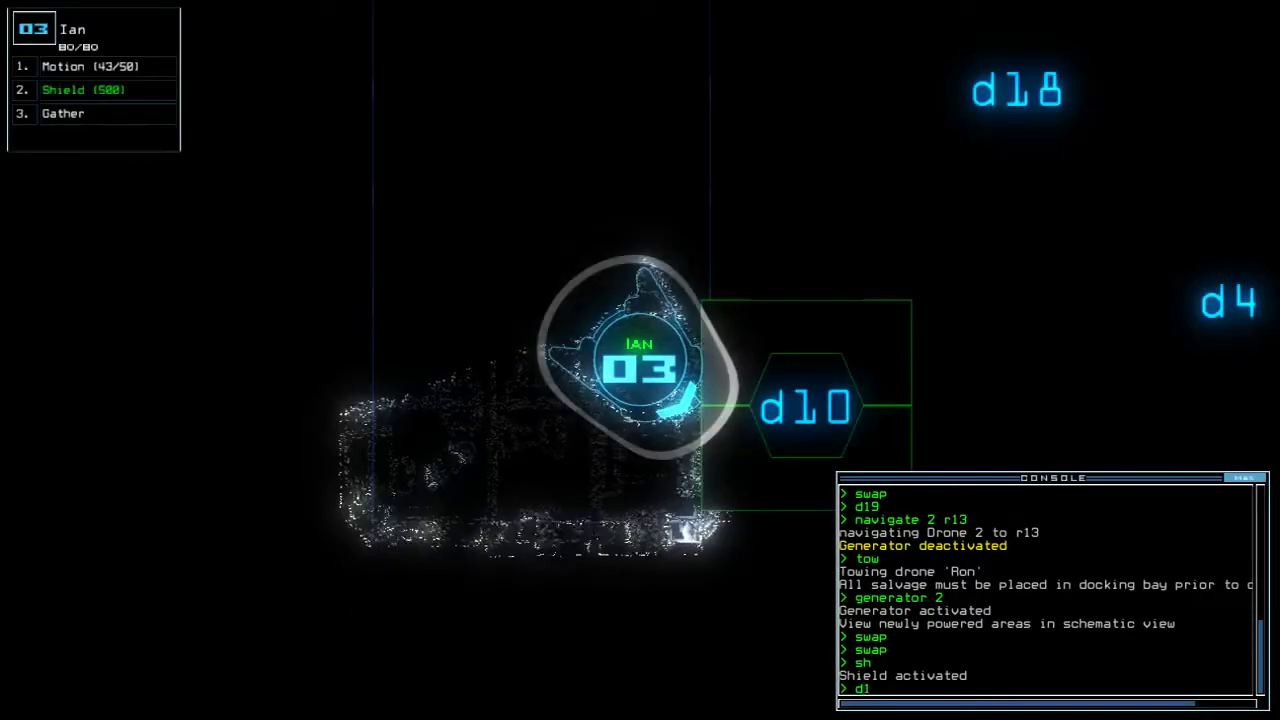
type("0")
key("Return")
key("space")
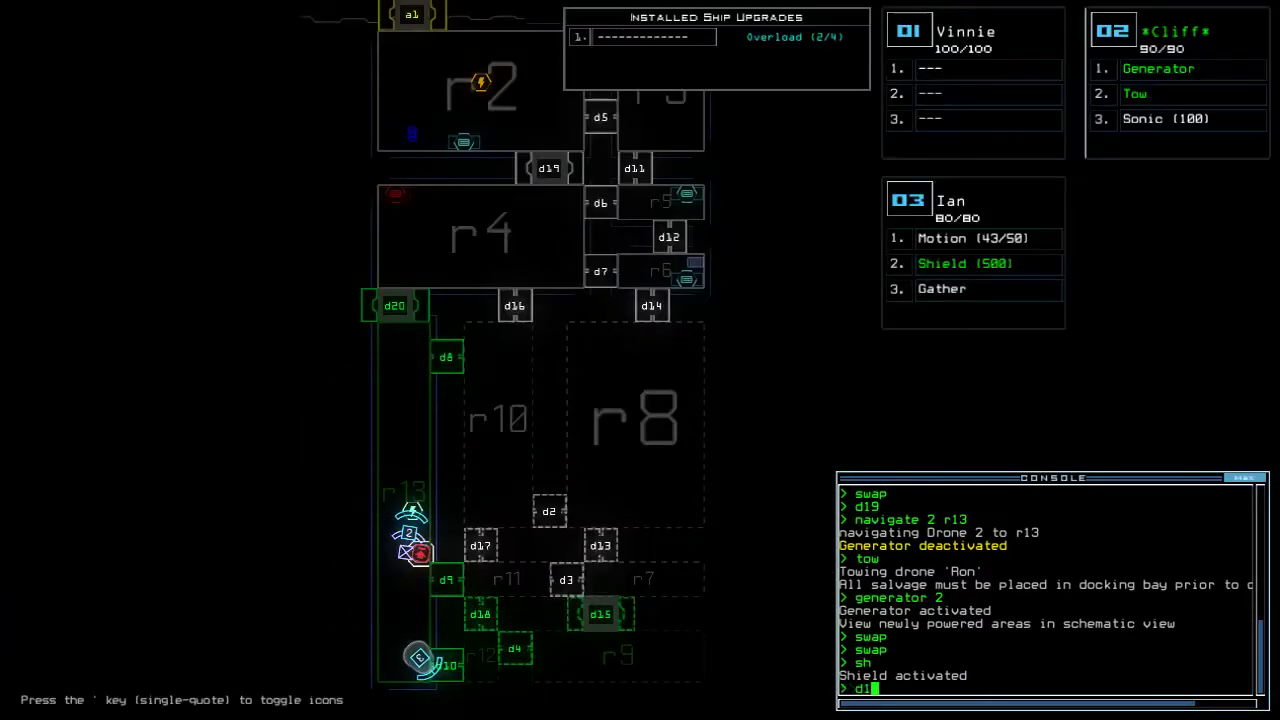
key("space")
type("d10")
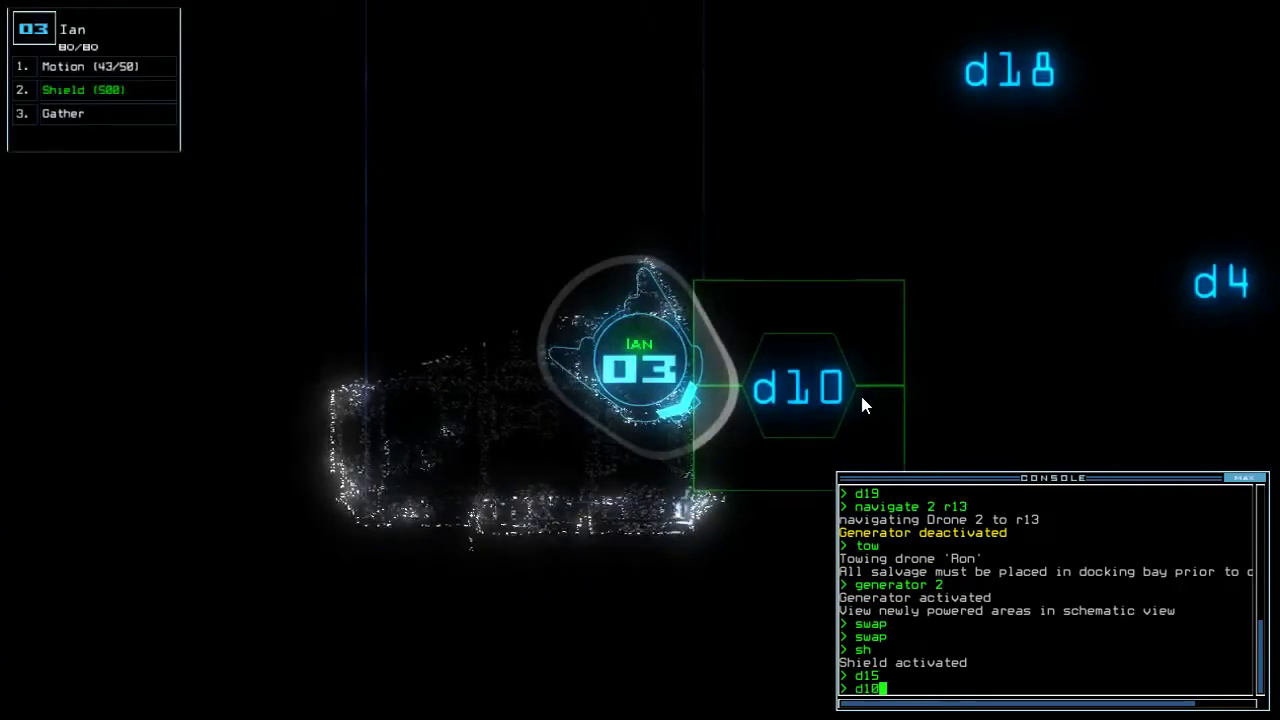
key("Return")
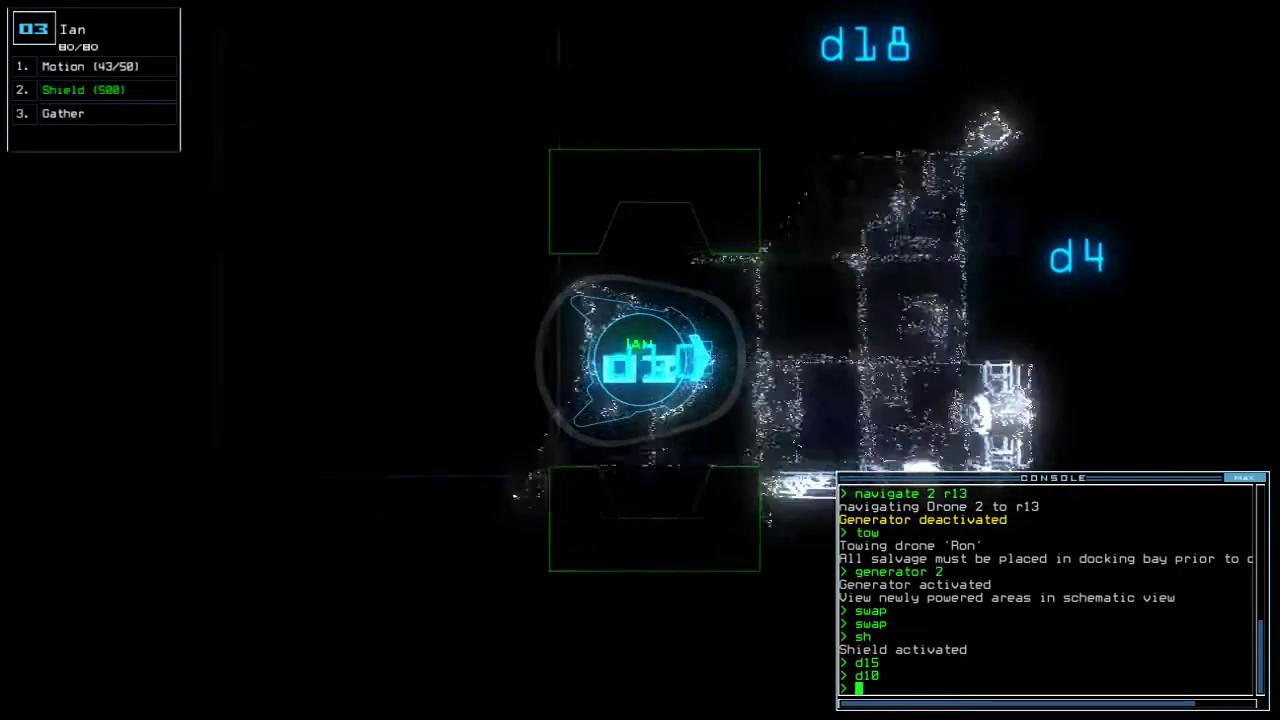
type("cccc")
key("Return")
type("motion")
key("Return")
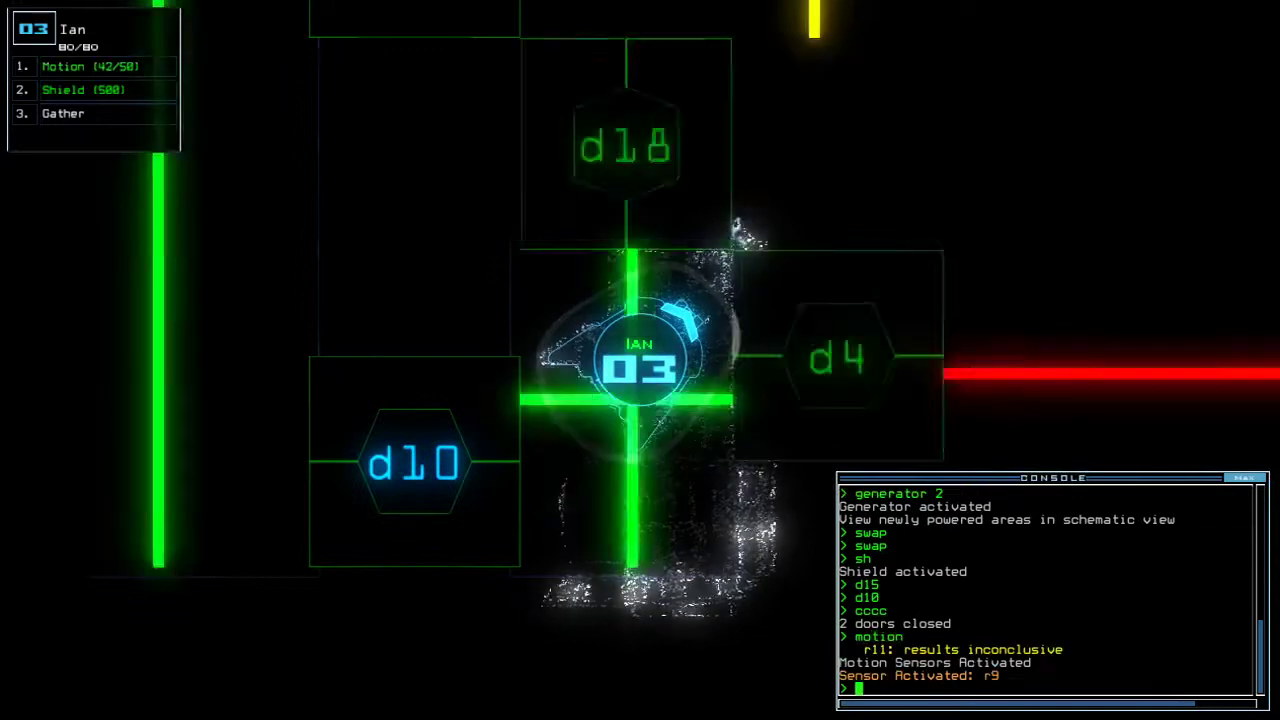
key("space")
key("space")
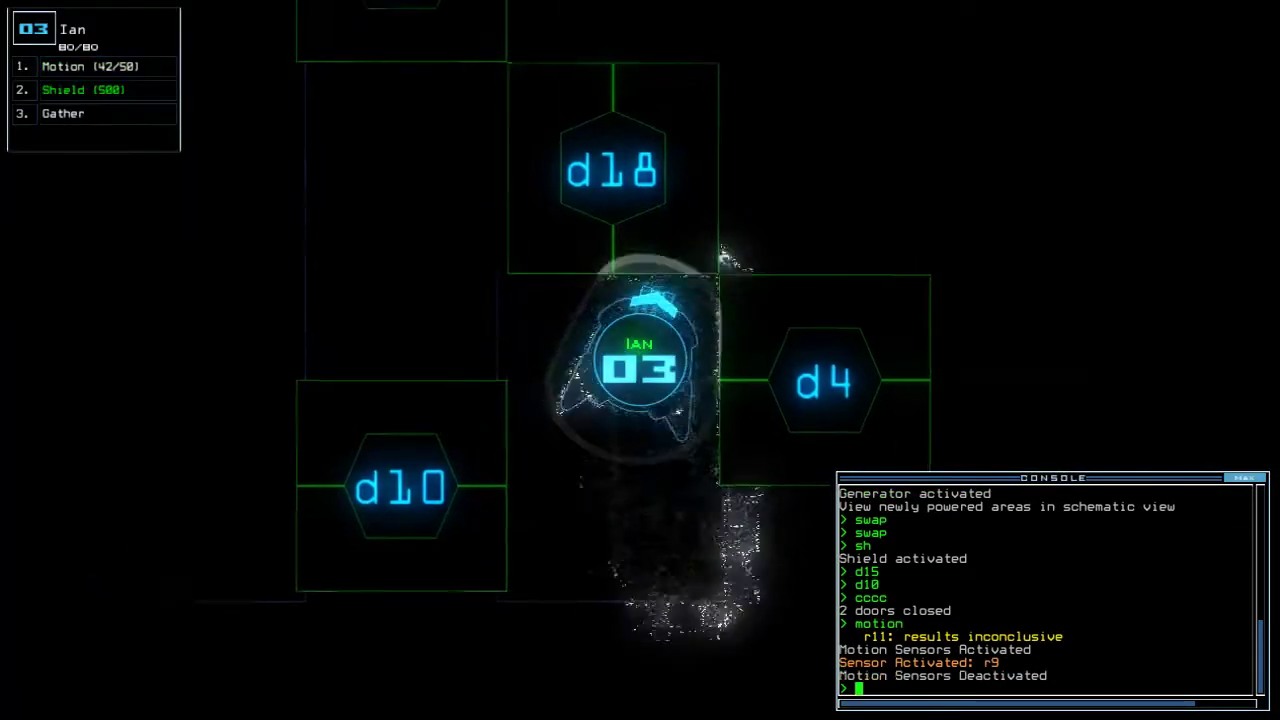
type("d18")
Close the door behind Ian, reopen d10 and d18, then seal the nearby doors
key("Return")
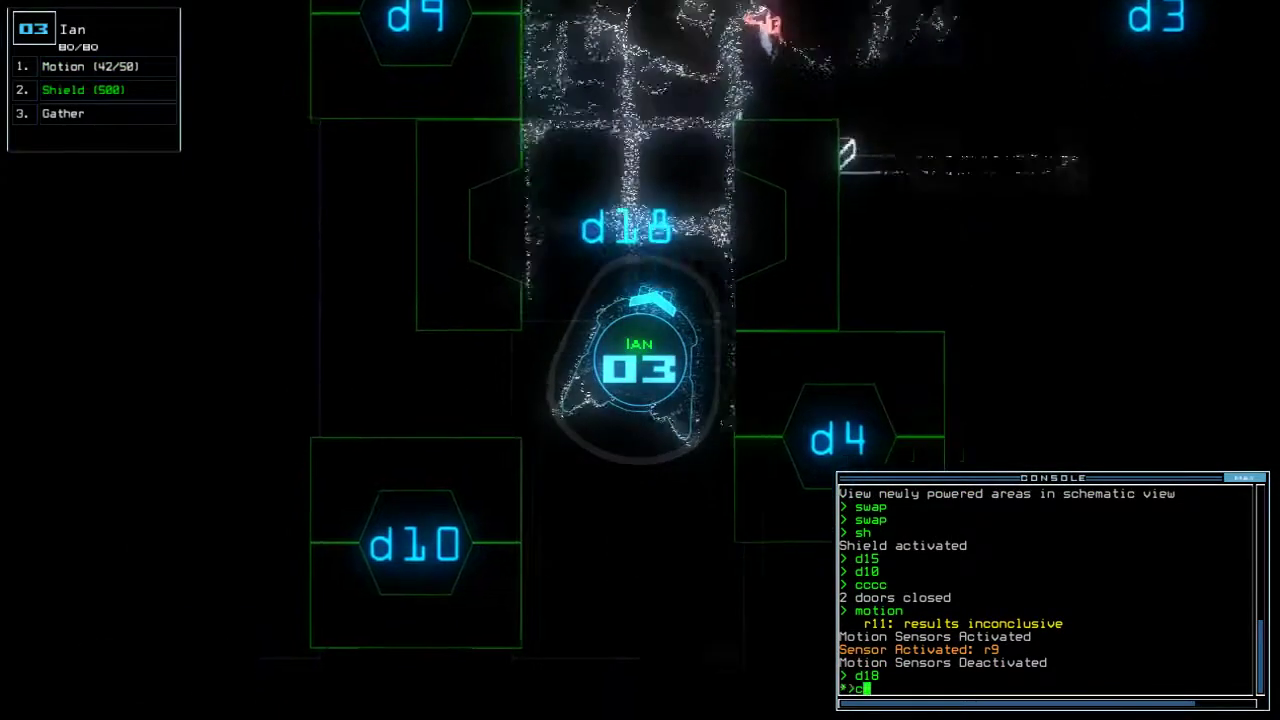
type("cccc")
key("Return")
type("d1")
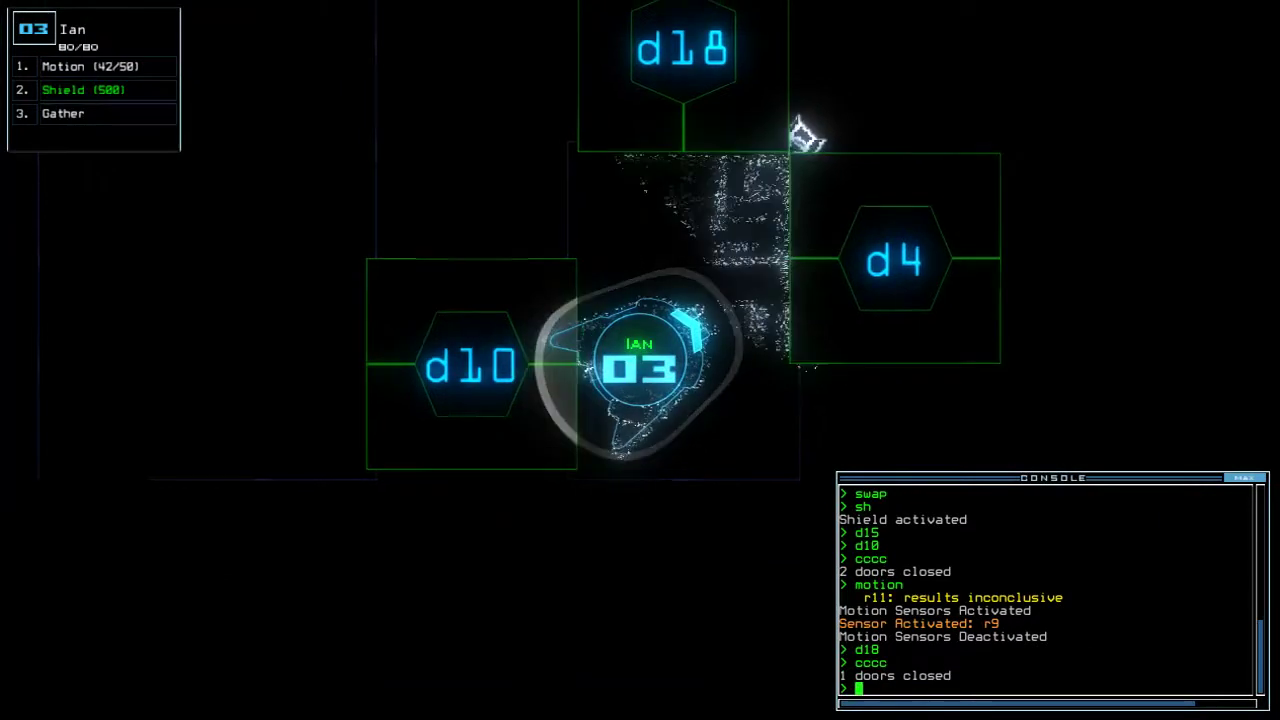
key("space")
key("space")
type("d10")
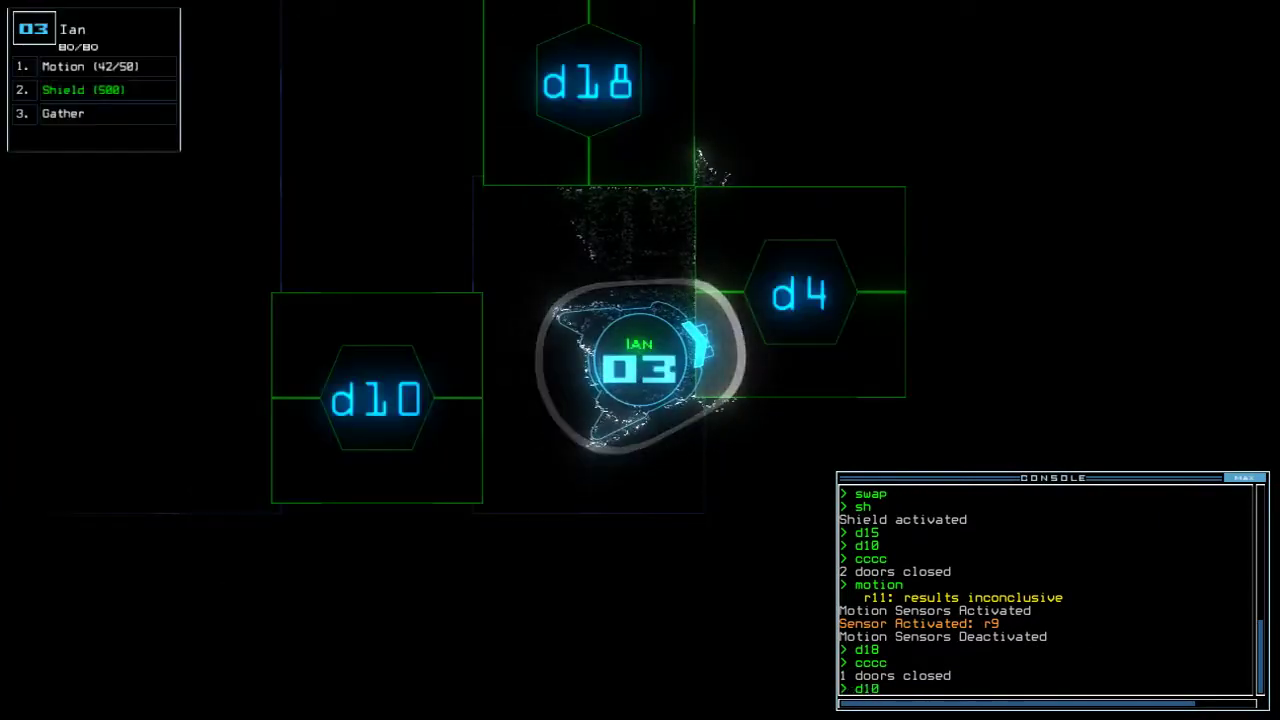
key("Return")
type("d1")
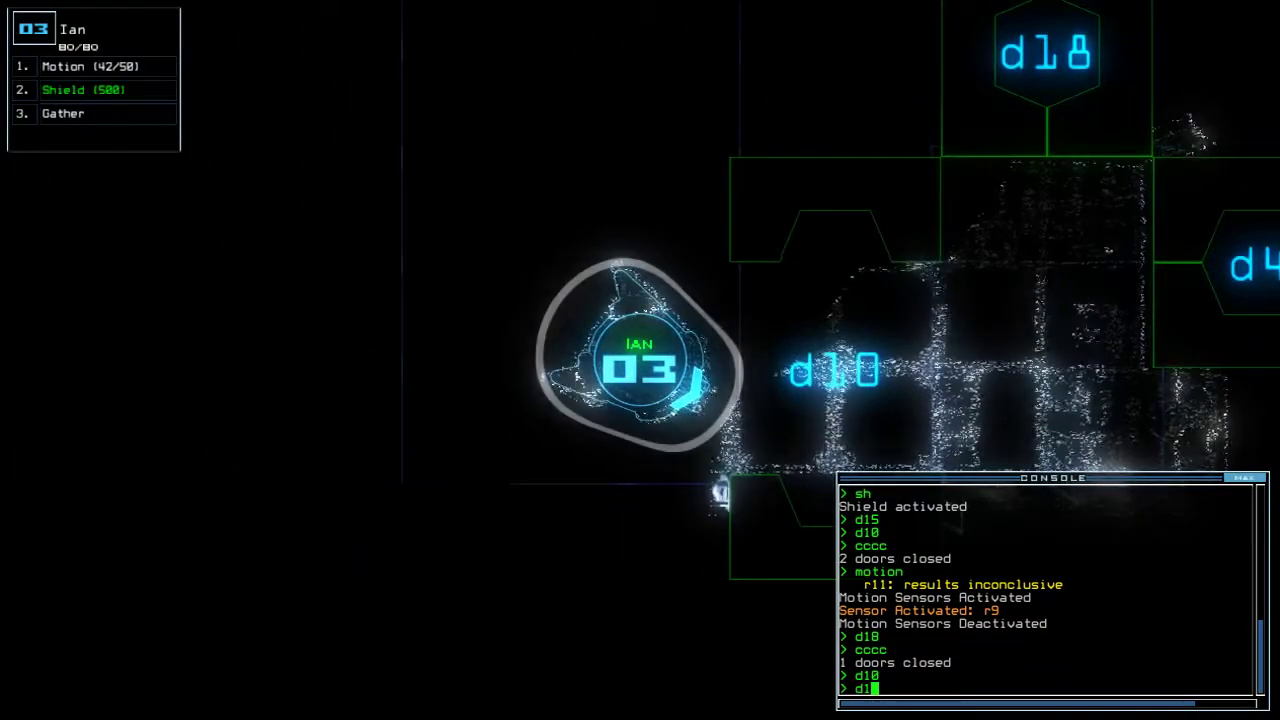
type("8")
key("Return")
type("ccc")
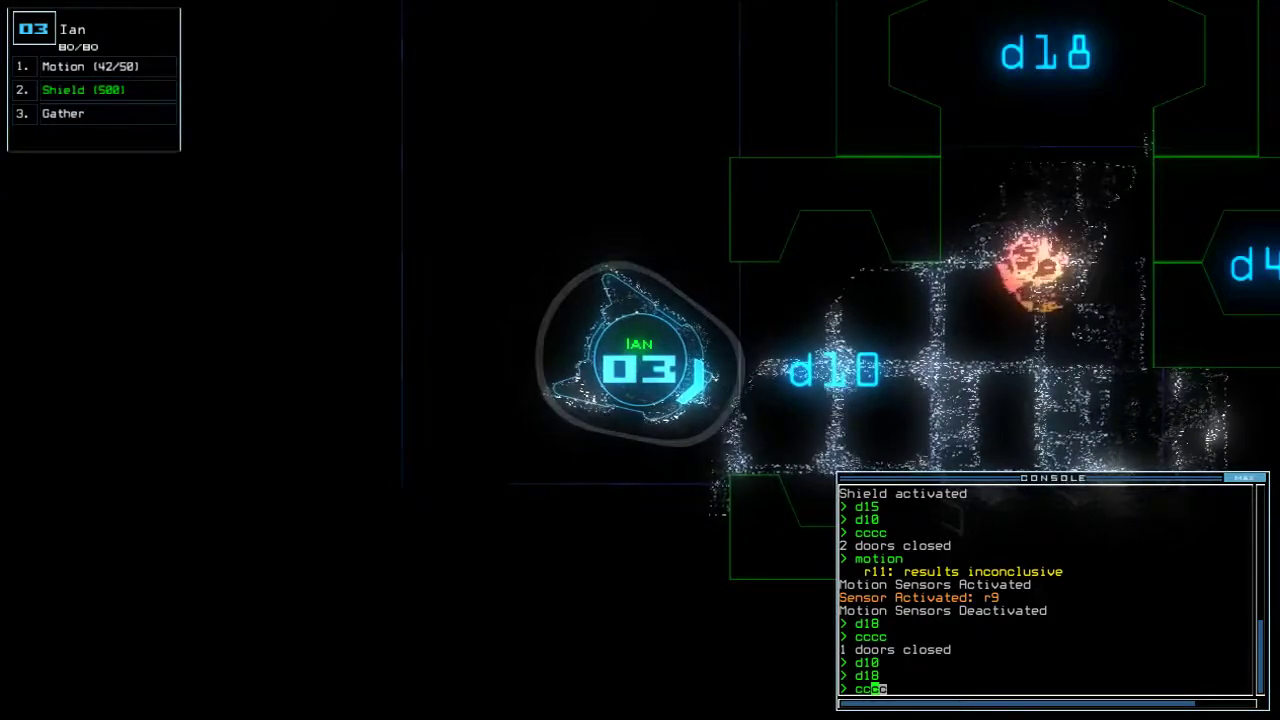
key("Return")
Open door d20 for Ian and check Vinnie's view and the ship map
key("Tab")
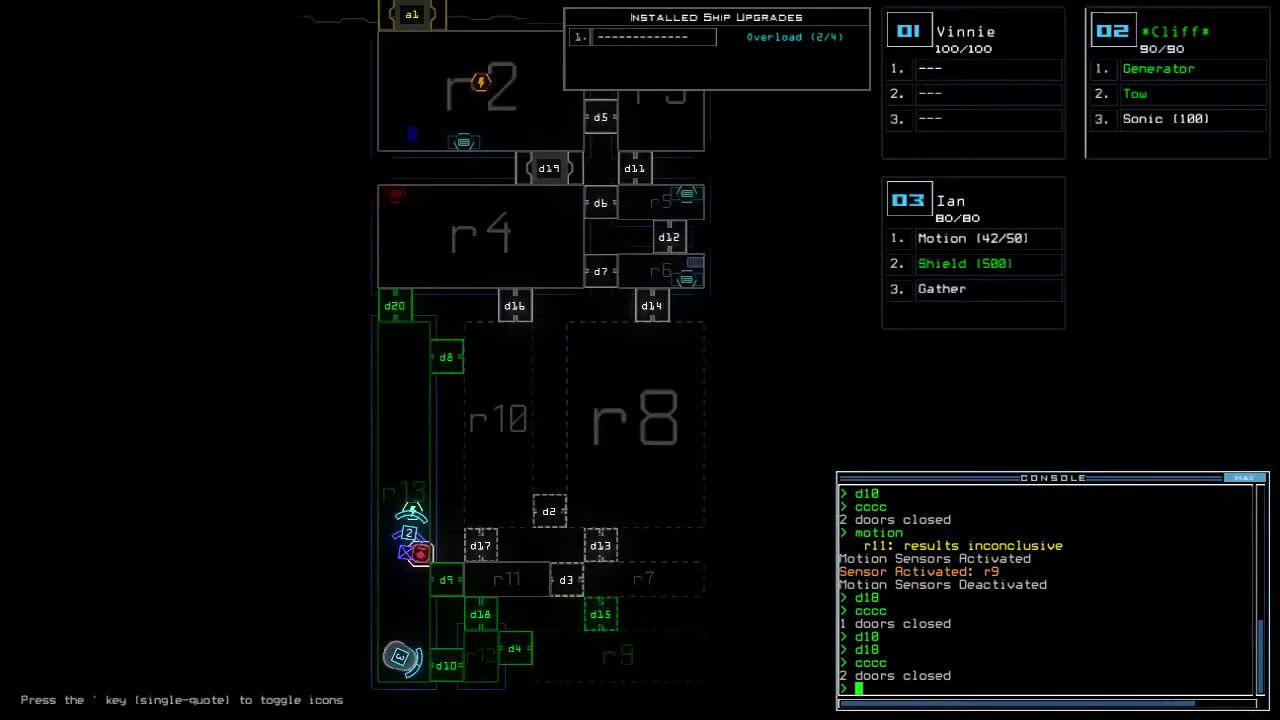
key("Tab")
type("d20")
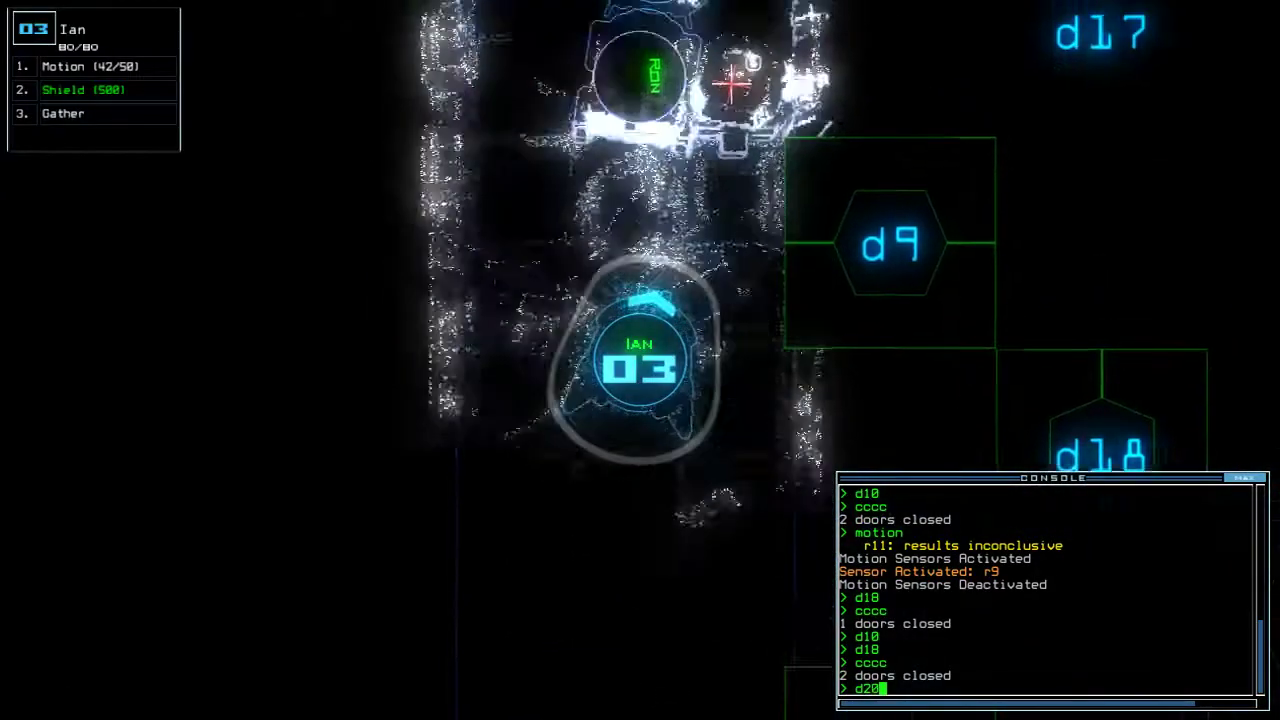
key("Return")
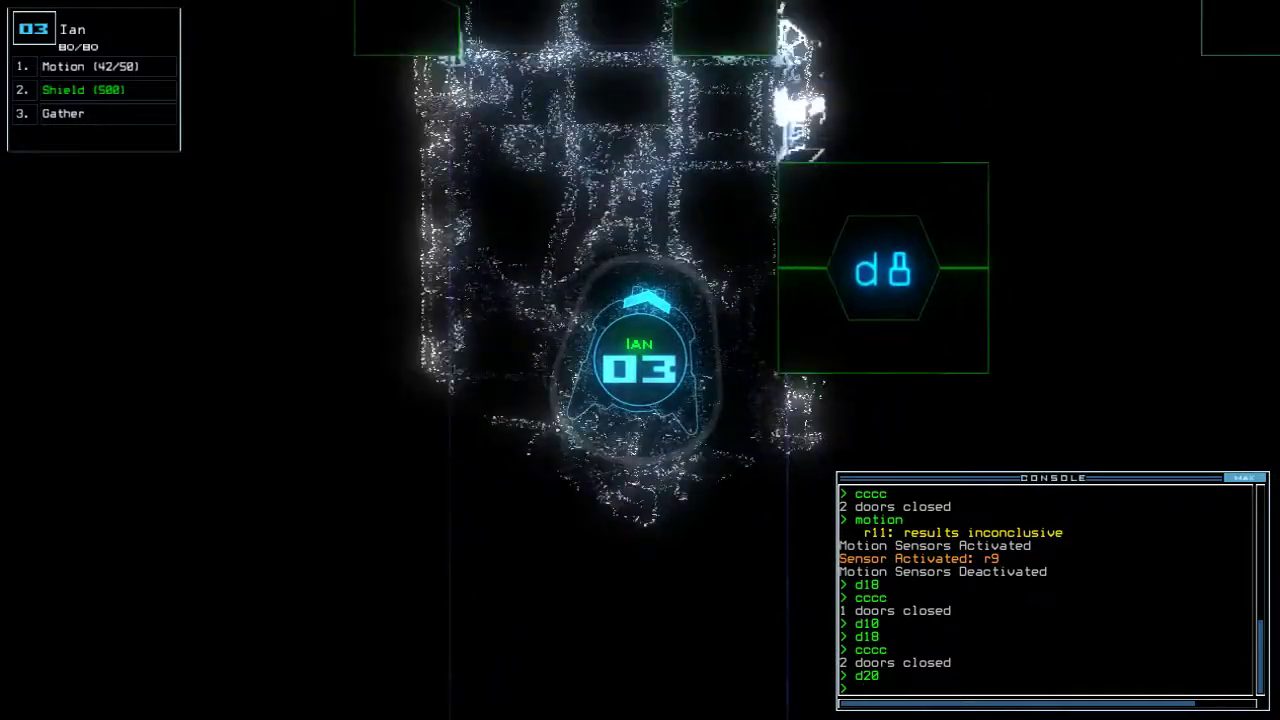
key("space")
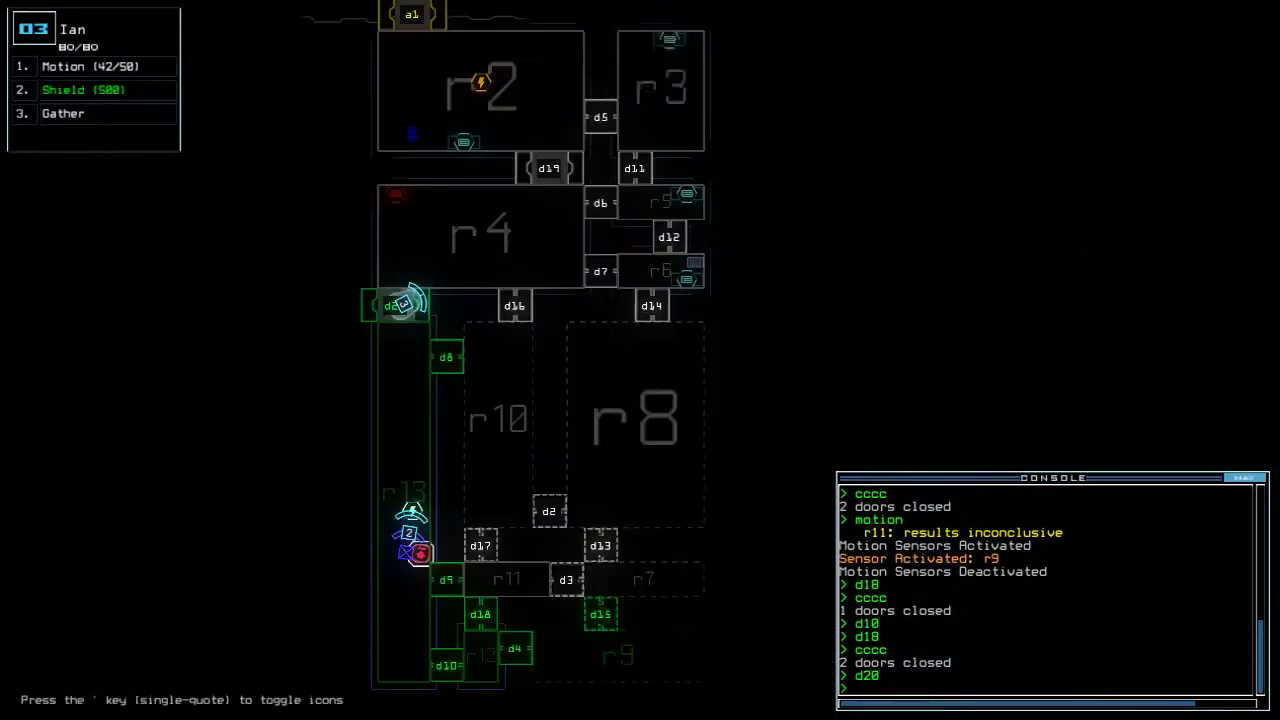
key("1")
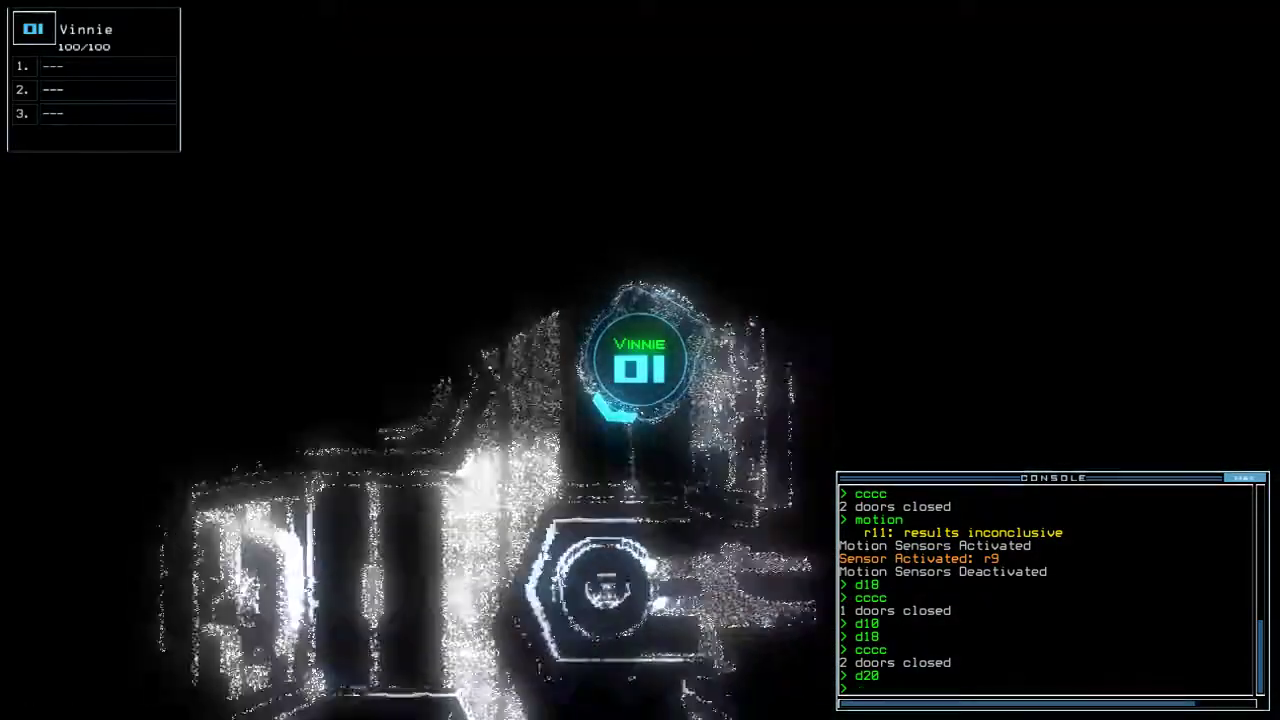
key("space")
Turn off Cliff's generator, drive forward, and tow Ron down the corridor
key("2")
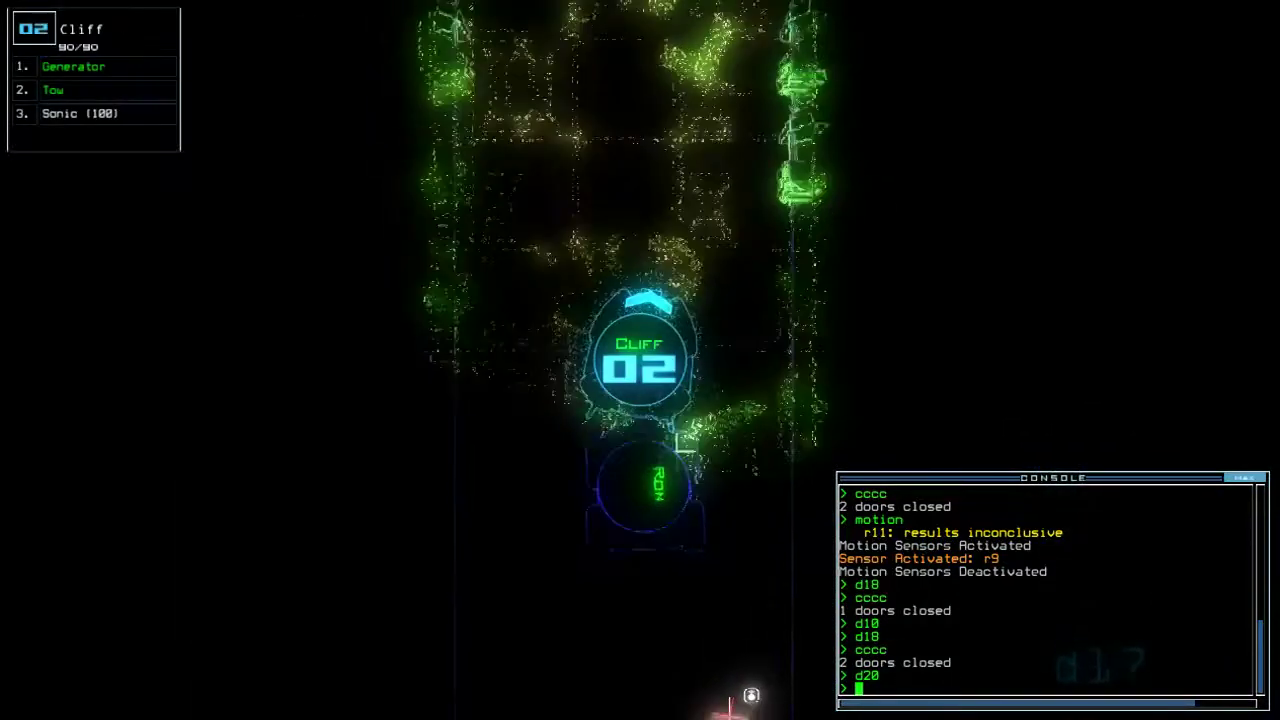
key("1")
key("Up")
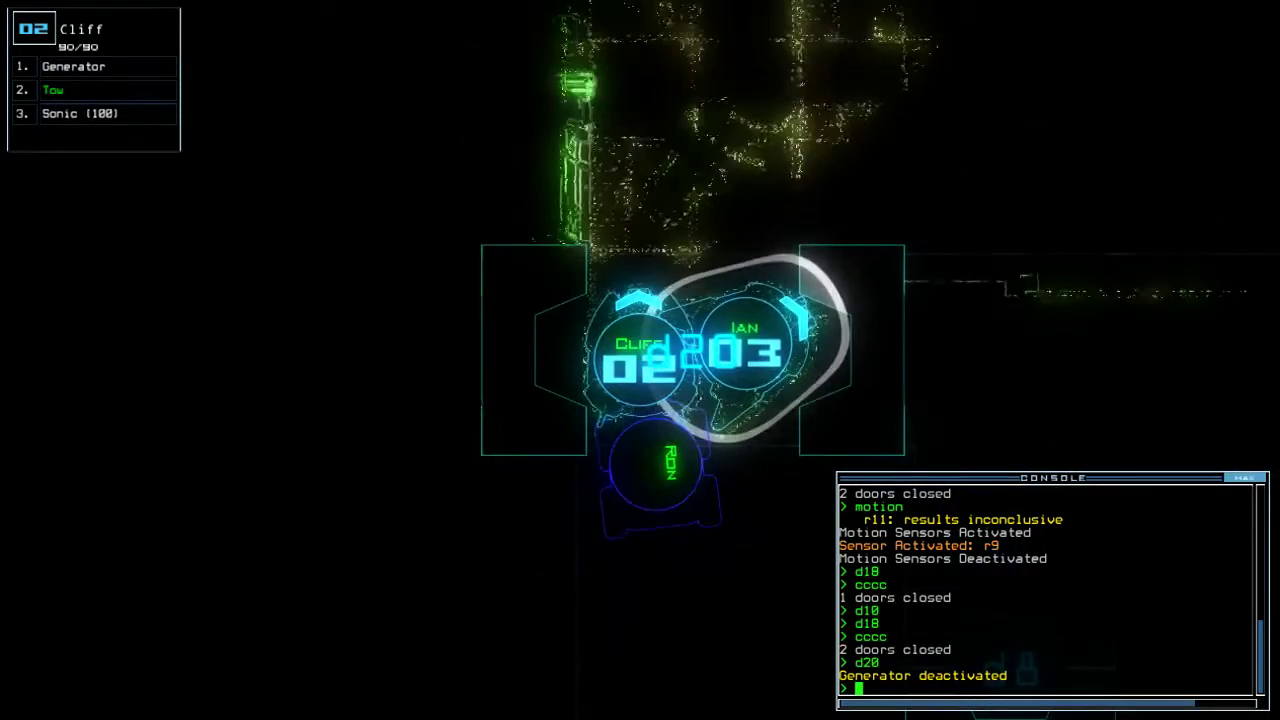
key("space")
type("tow")
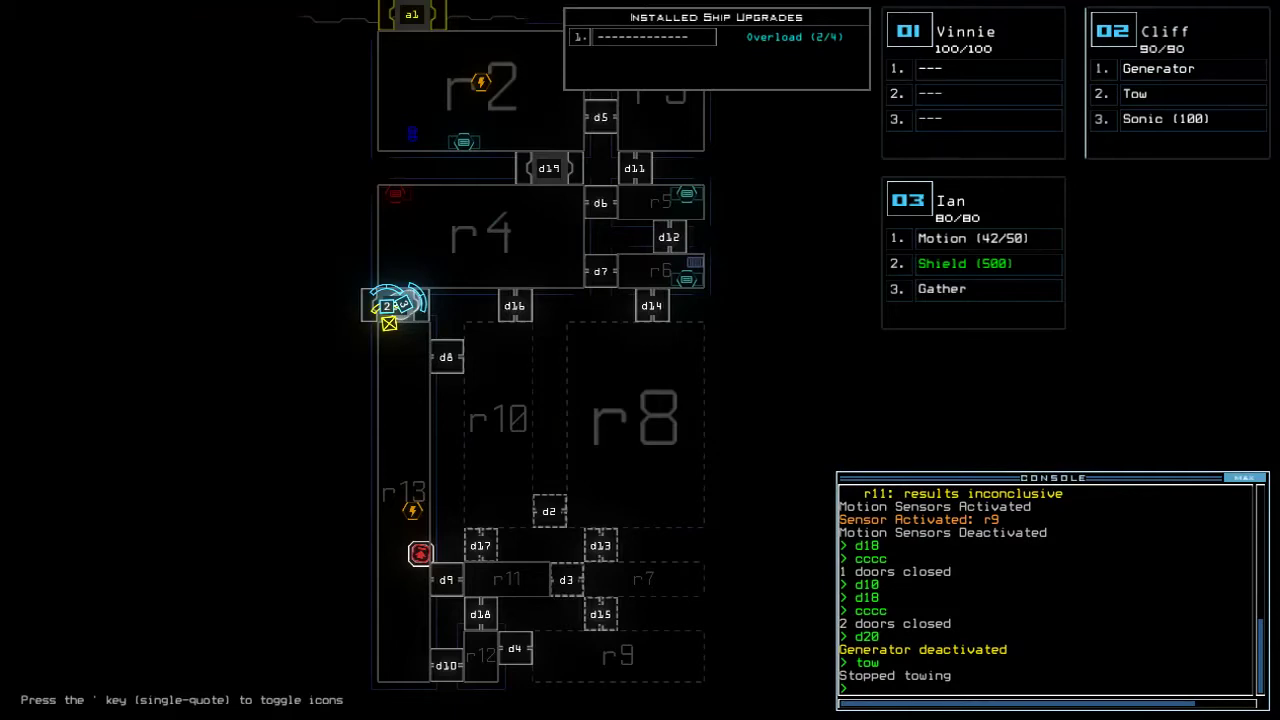
key("space")
type("tow")
key("Return")
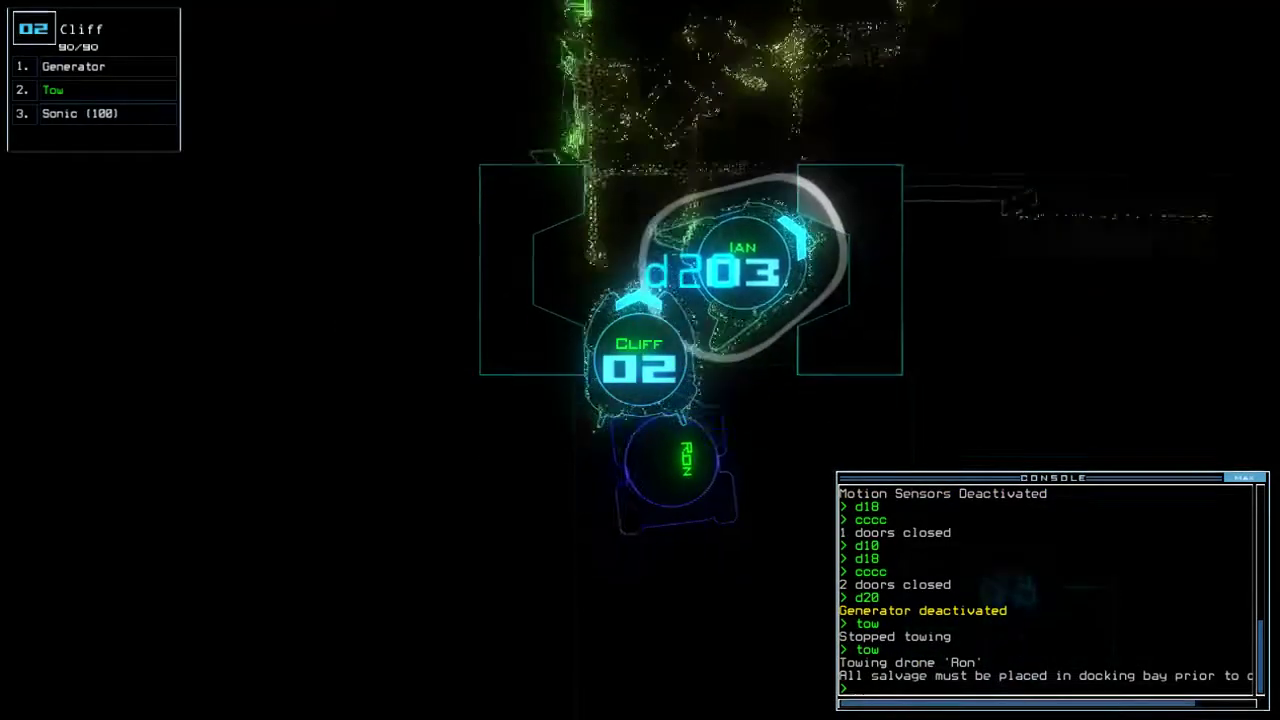
key("Down")
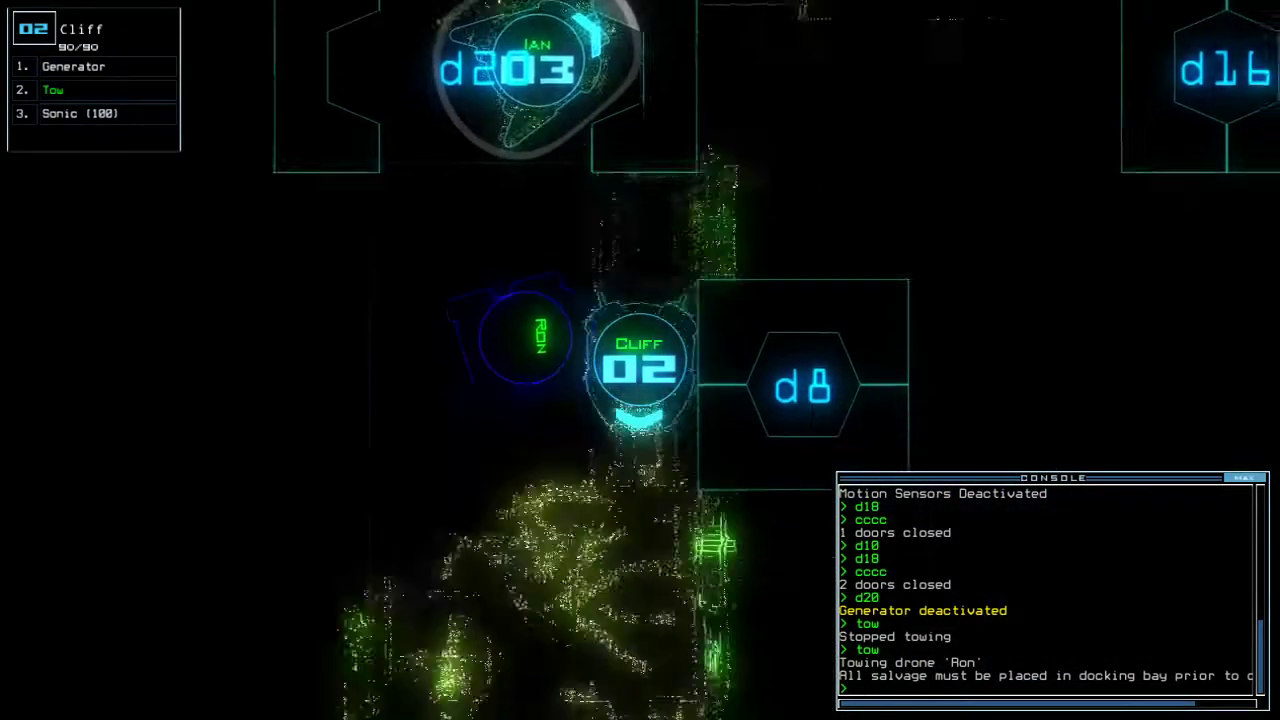
key("Down")
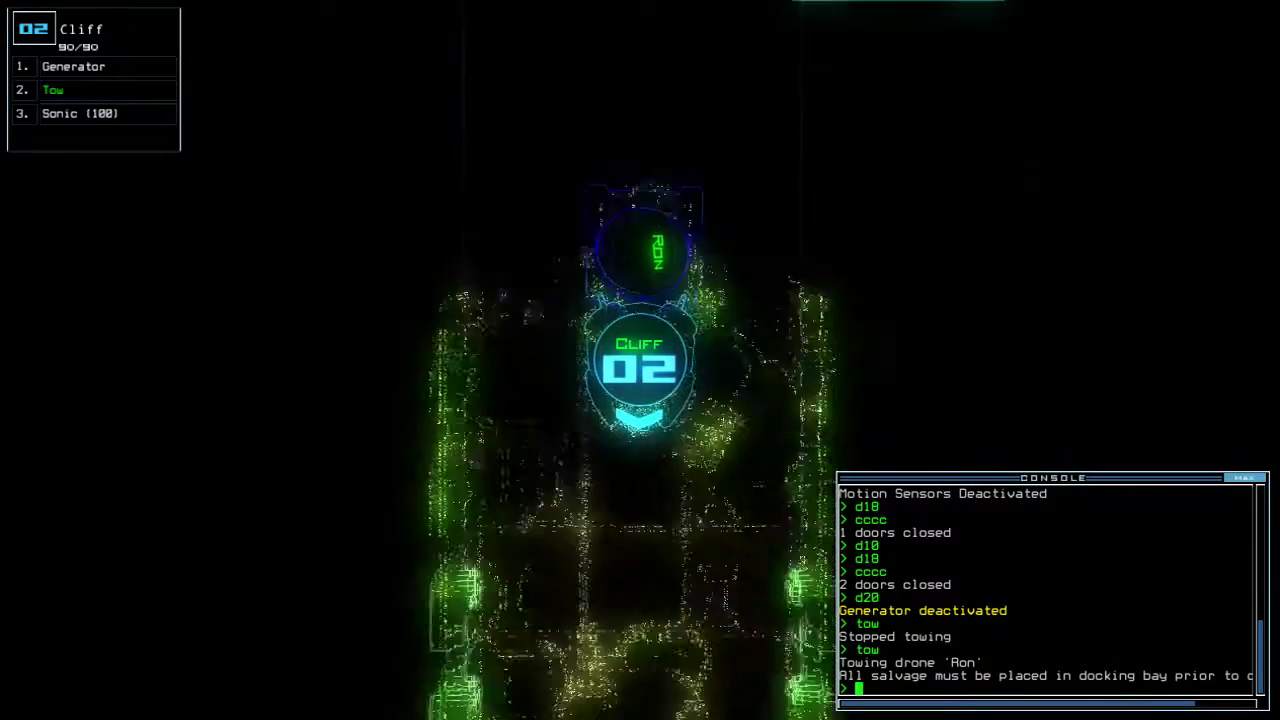
type("g")
Restart the generator, move Ian down the corridor, and motion-scan, flagging r12
key("Return")
key("space")
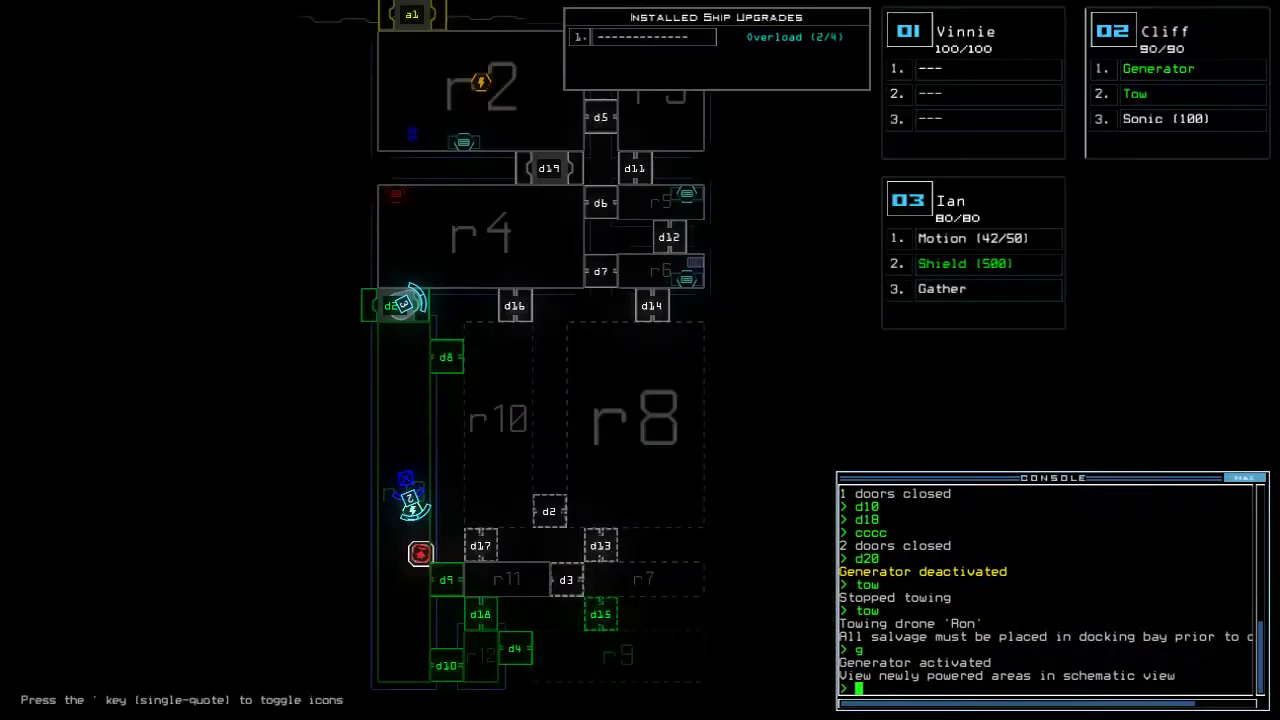
key("3")
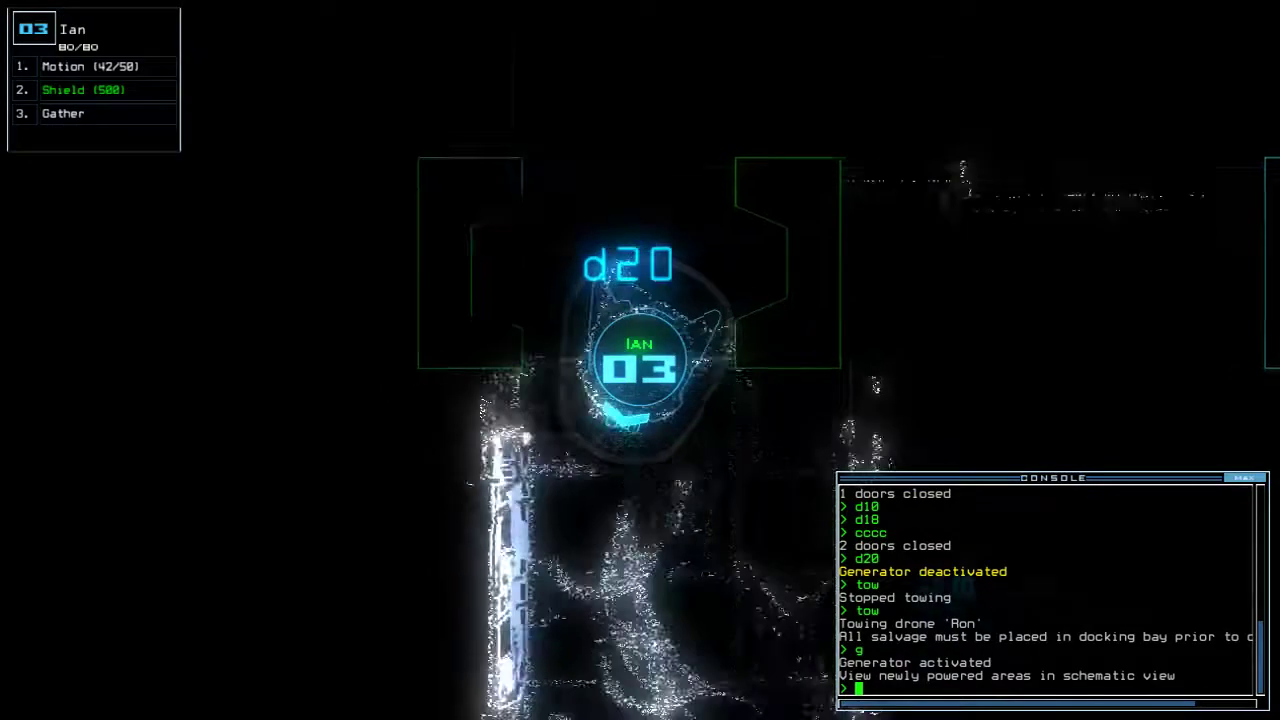
key("Down")
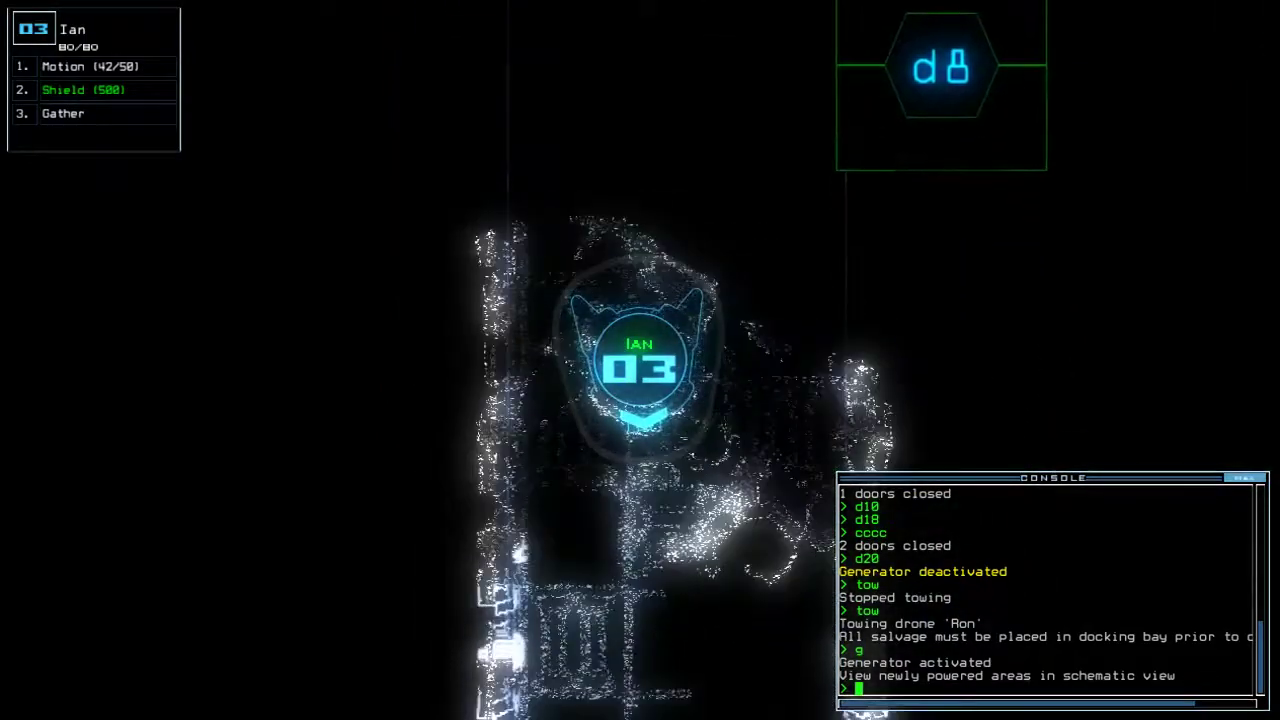
key("space")
key("Return")
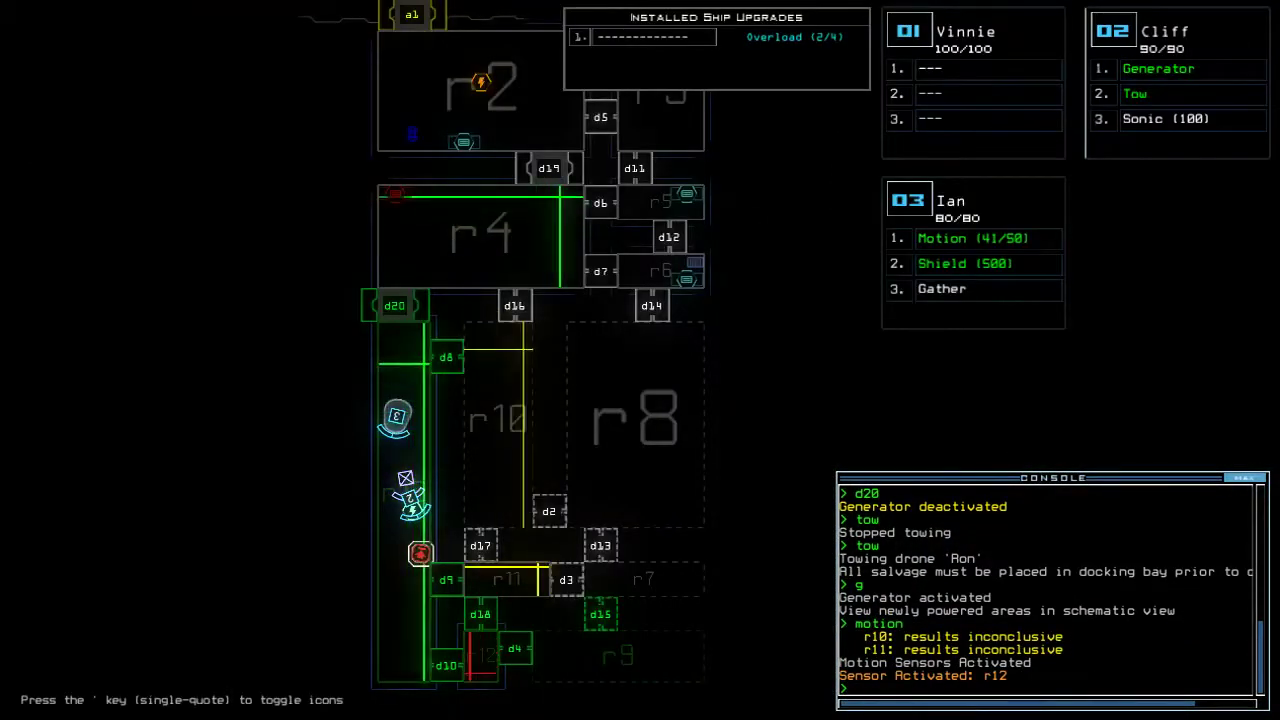
key("space")
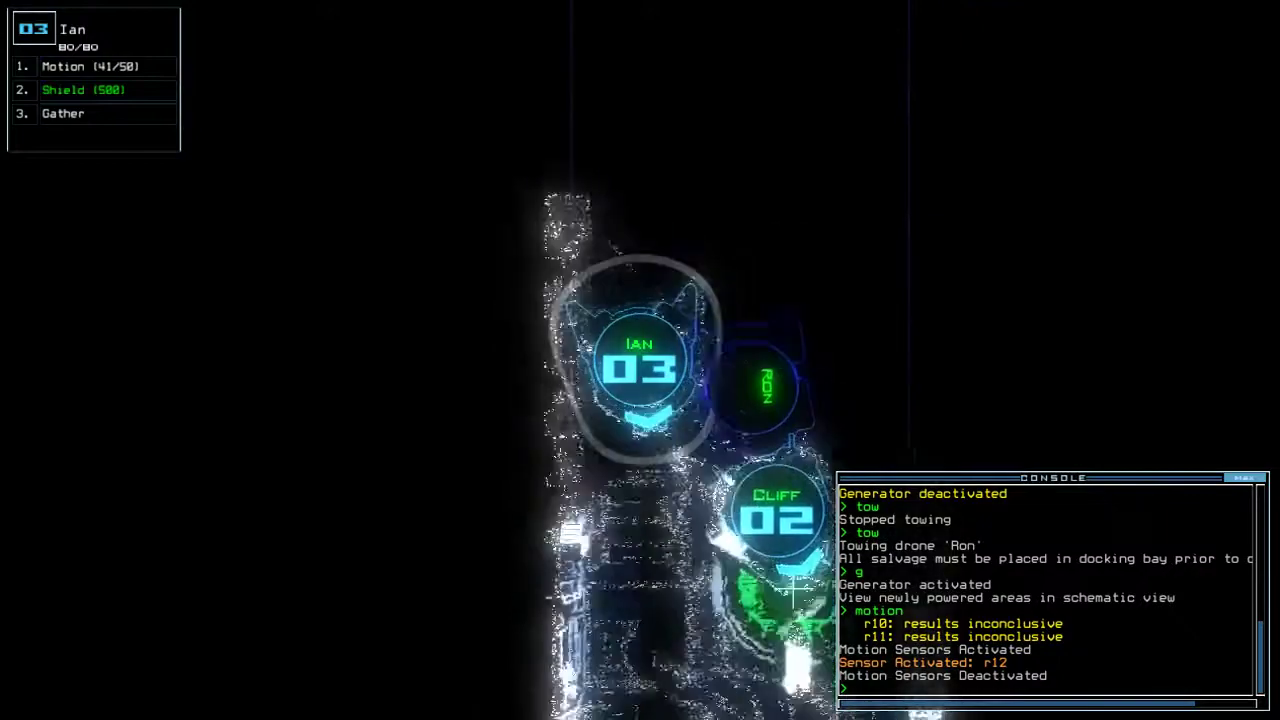
key("space")
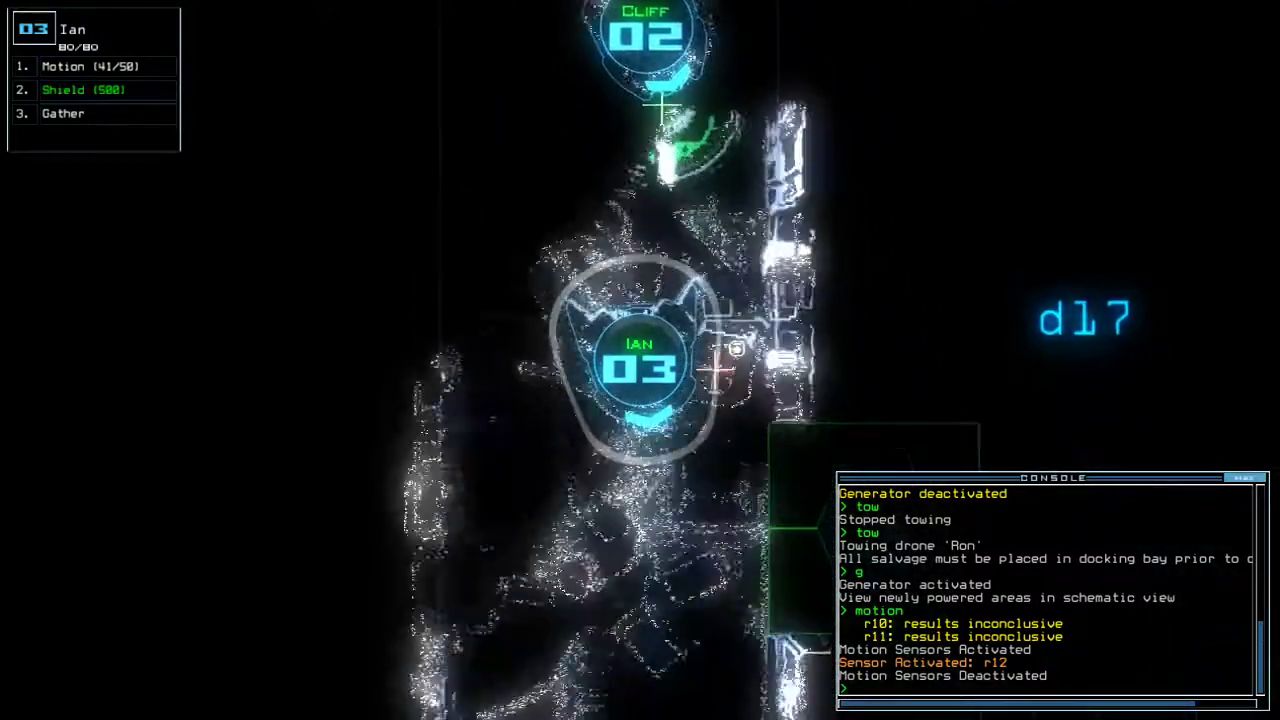
key("space")
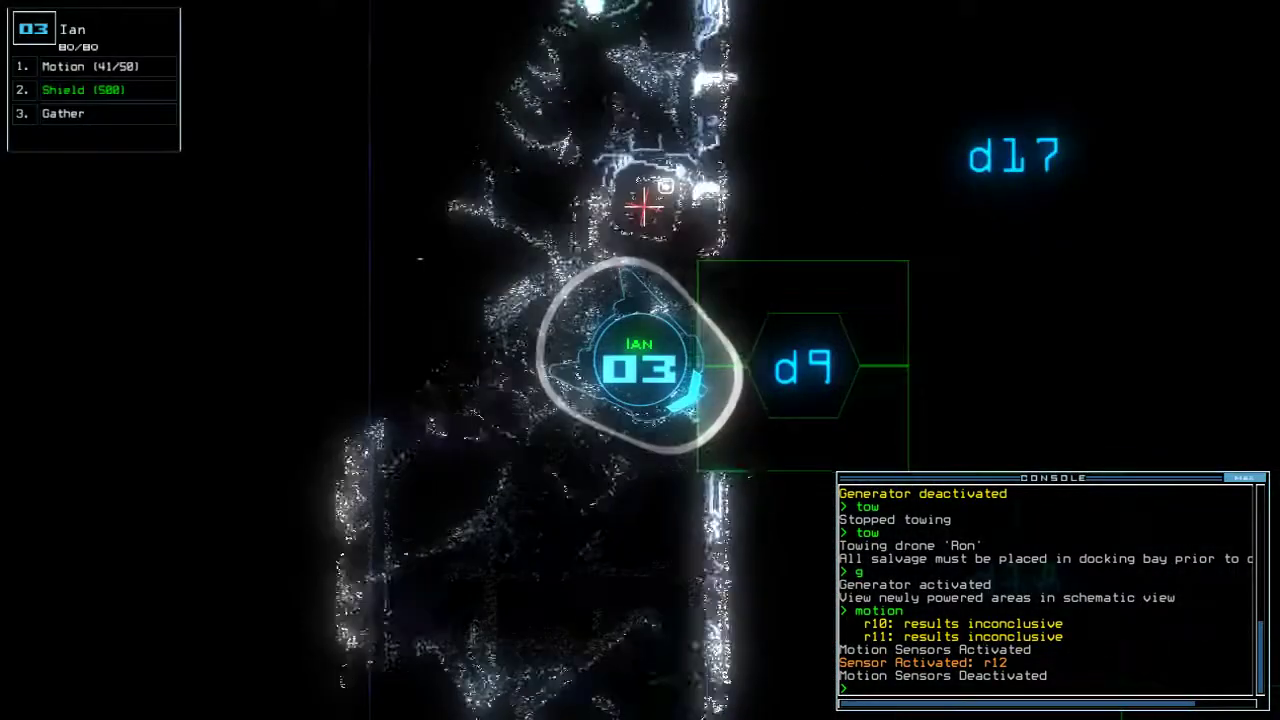
Open door d9, gather scrap, and steer Ian through d9 toward d8
key("Return")
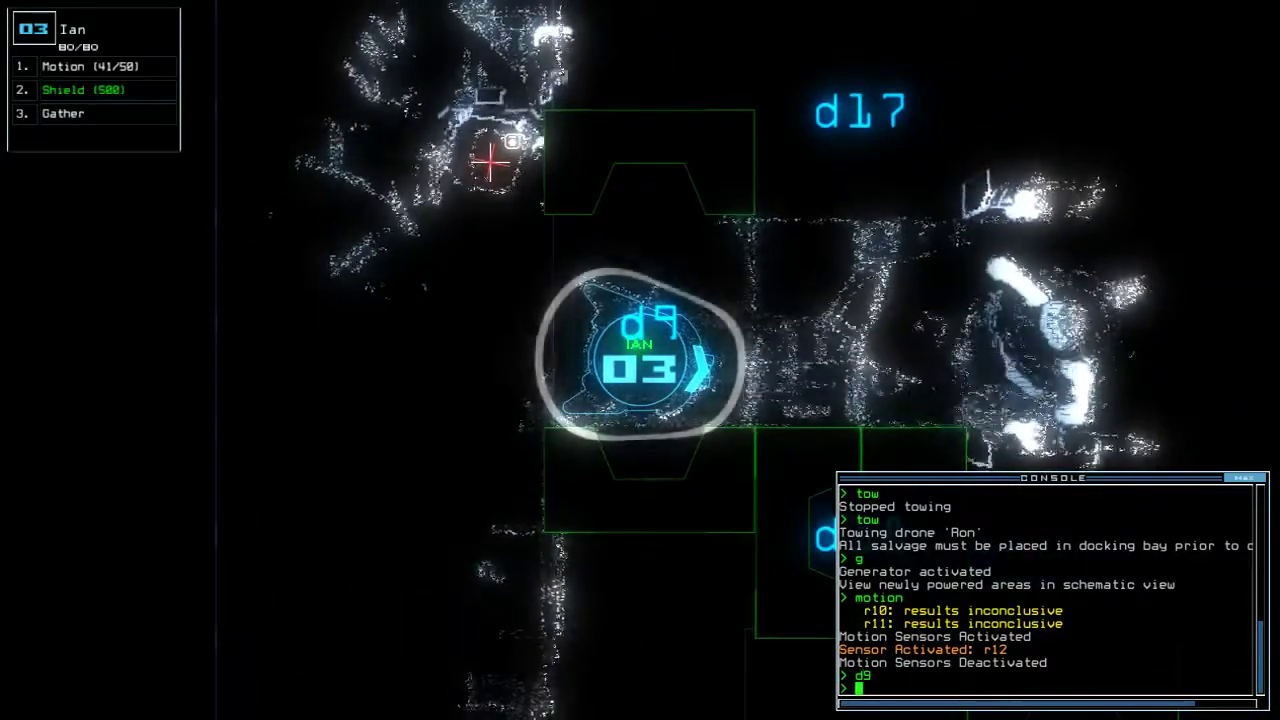
key("space")
type("g")
key("Return")
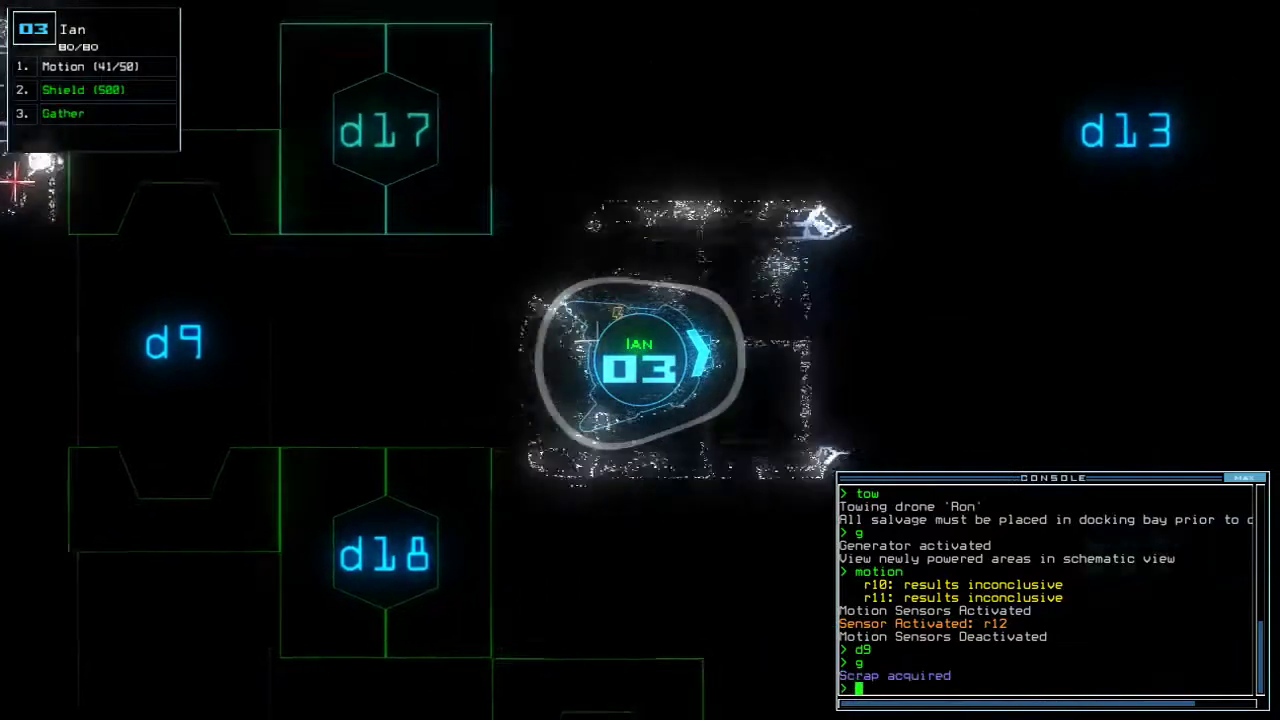
key("space")
key("space")
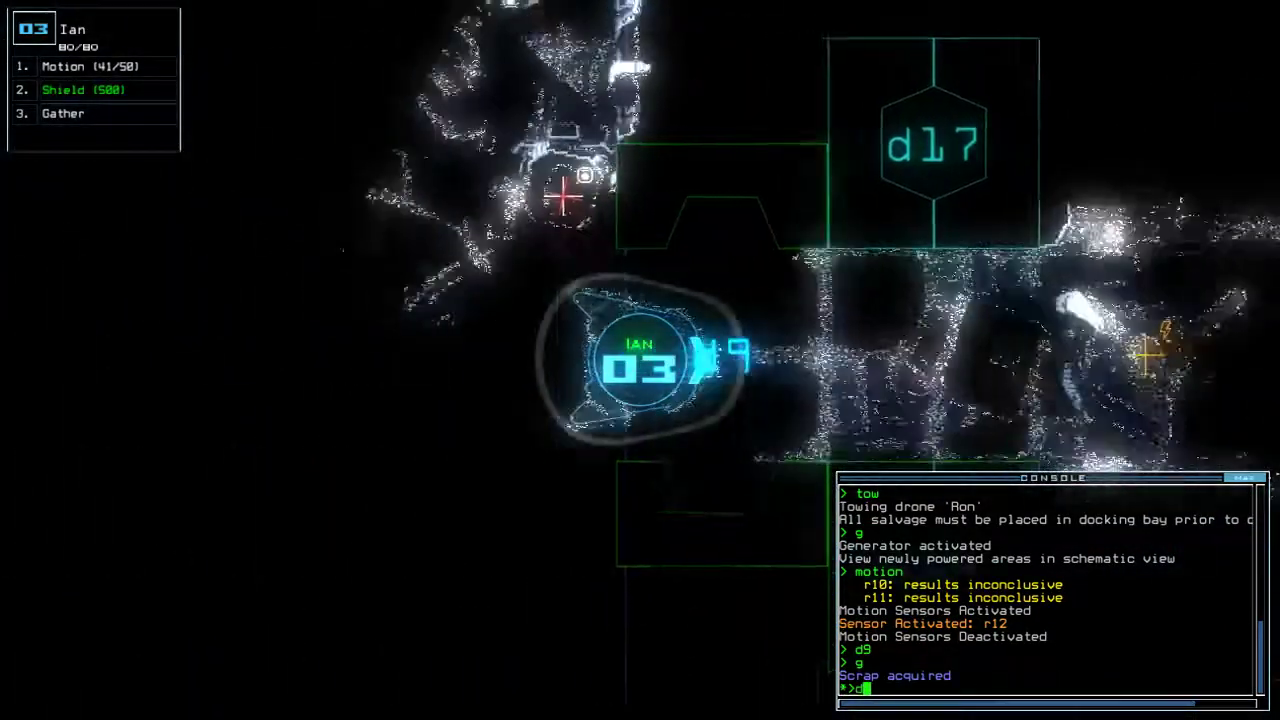
type("d9")
key("Return")
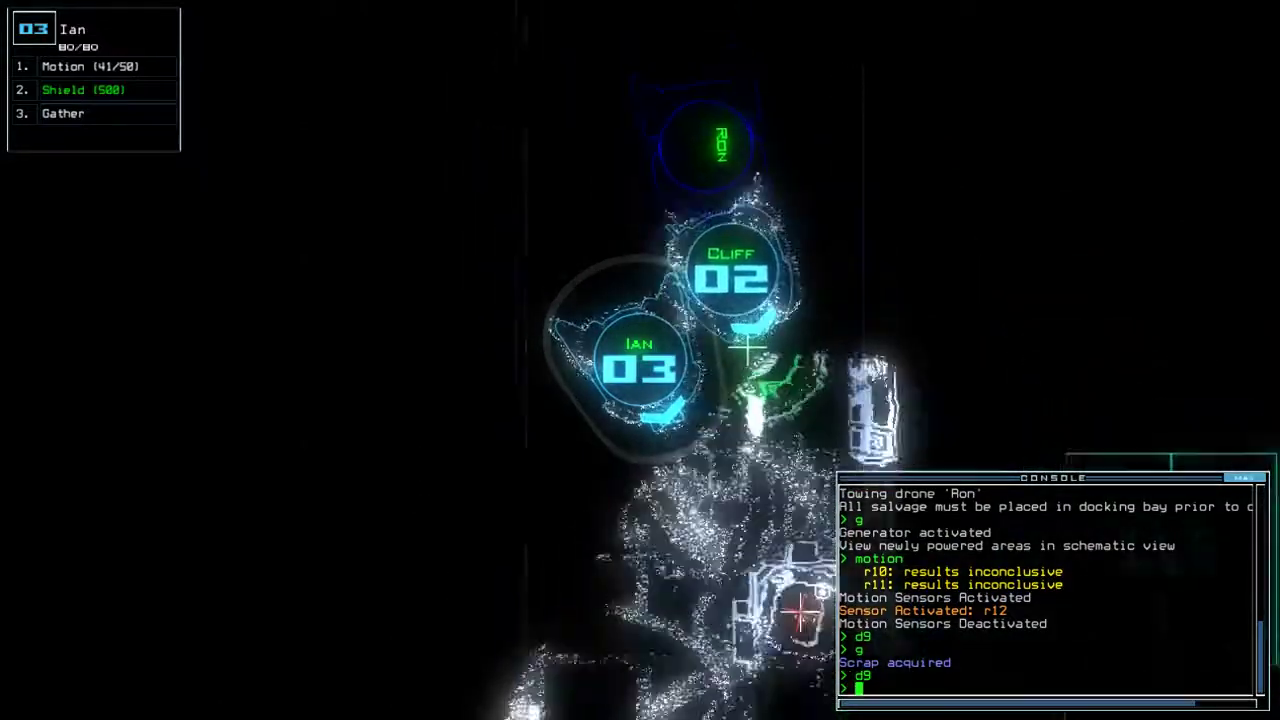
key("Up")
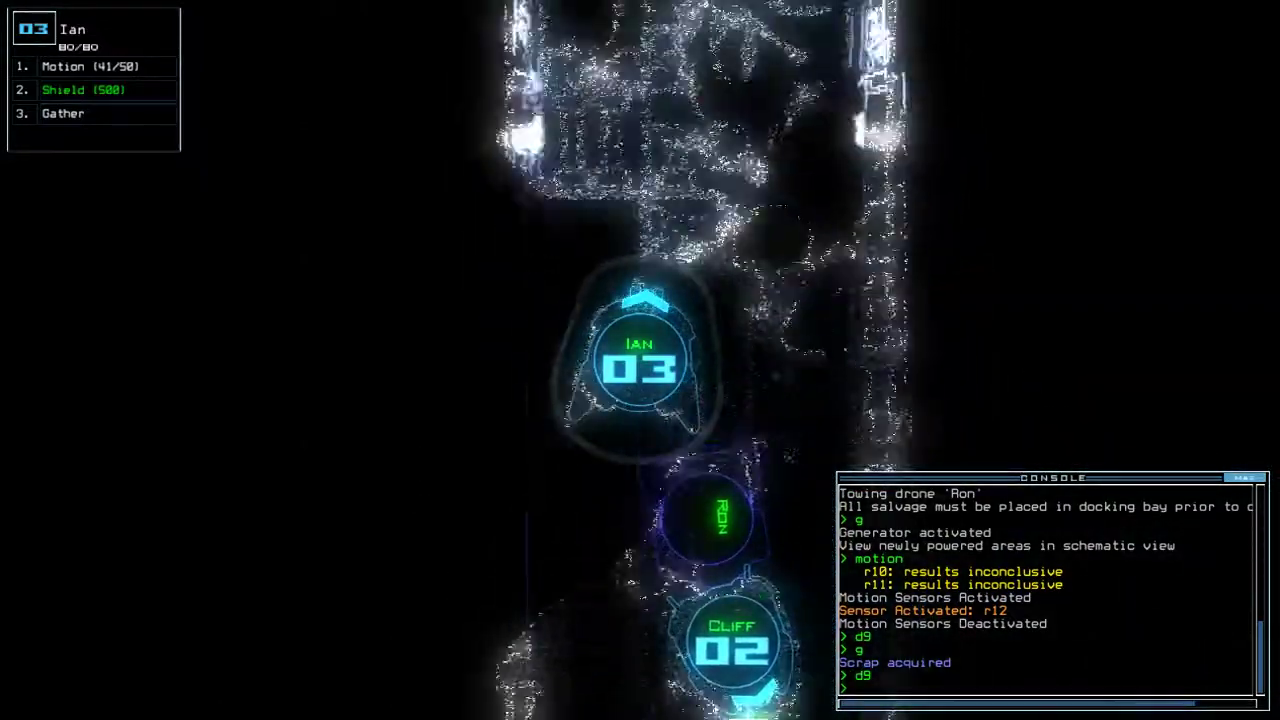
key("Up")
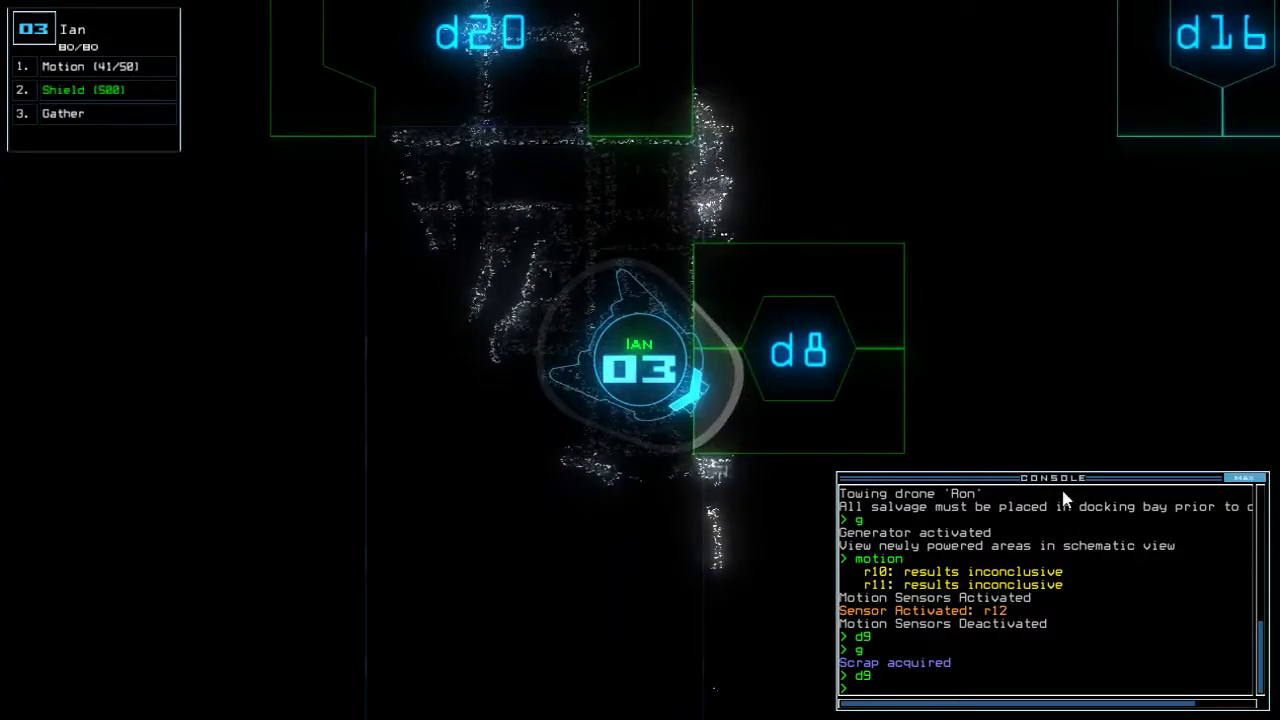
Move the console aside, take Ian past d8, gather the scrap and close two doors
left_click_drag(1061, 487, 1061, 16)
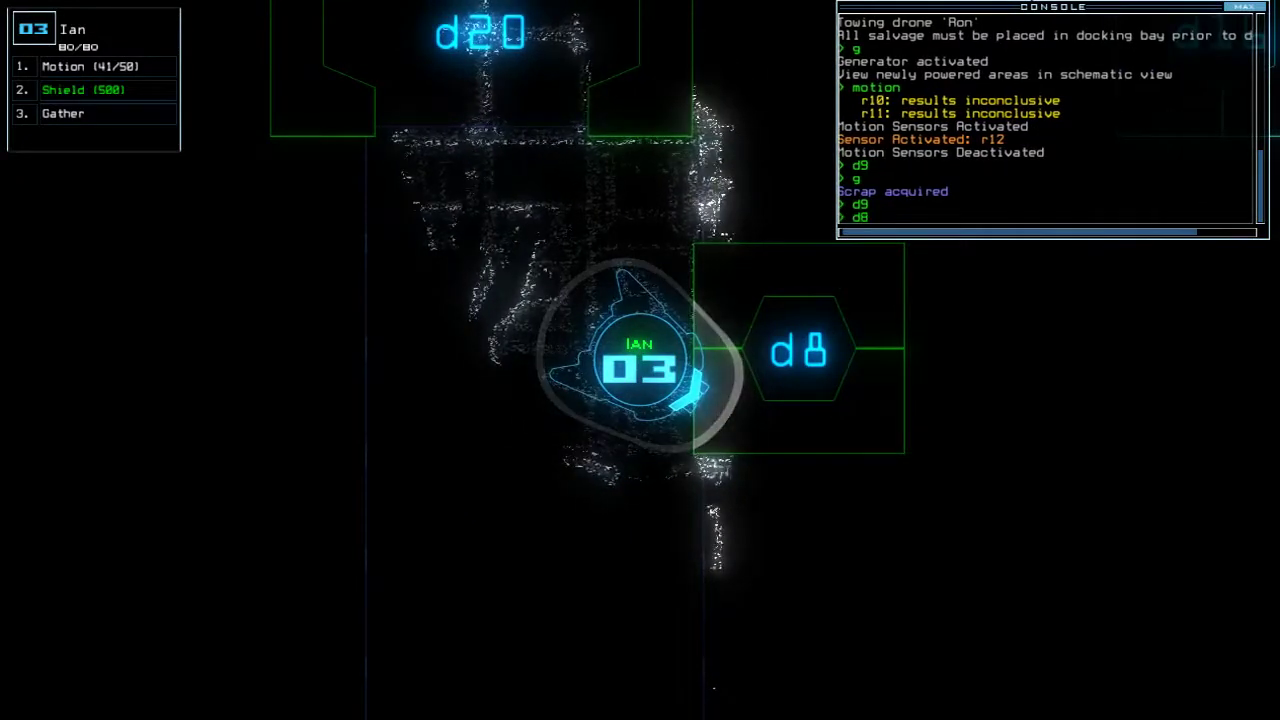
key("space")
key("space")
key("Up")
key("Right")
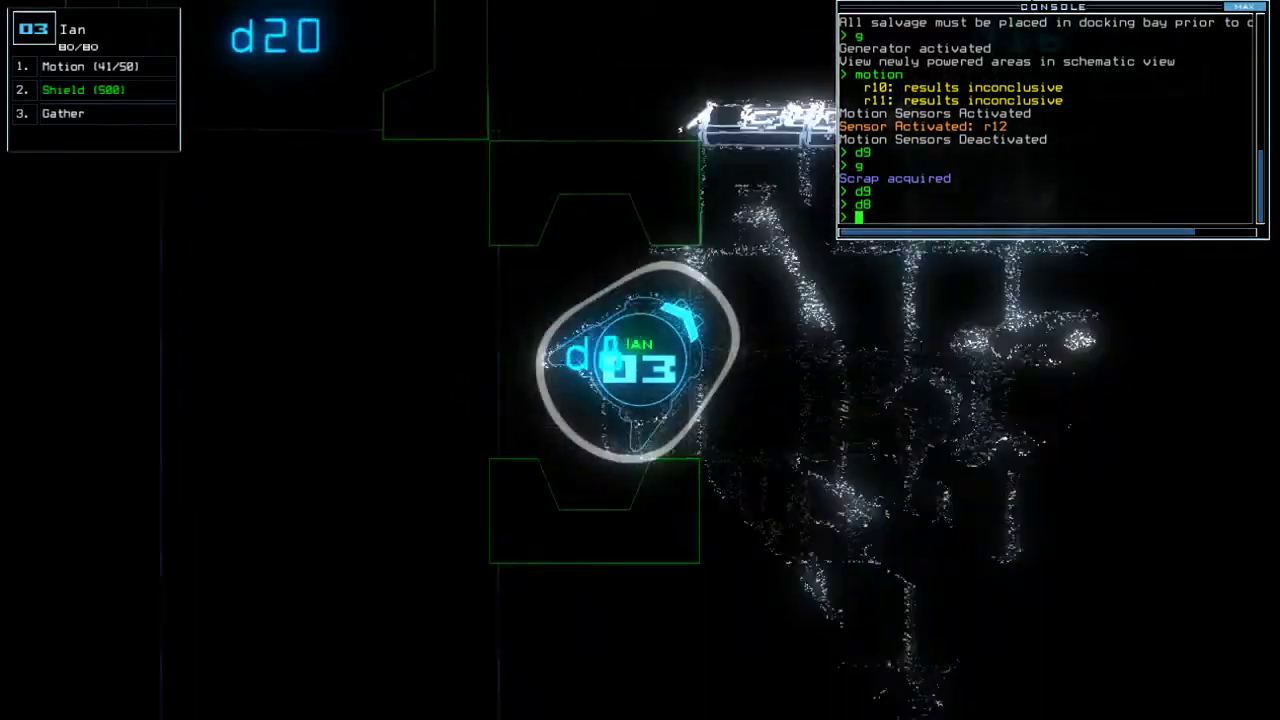
key("Down")
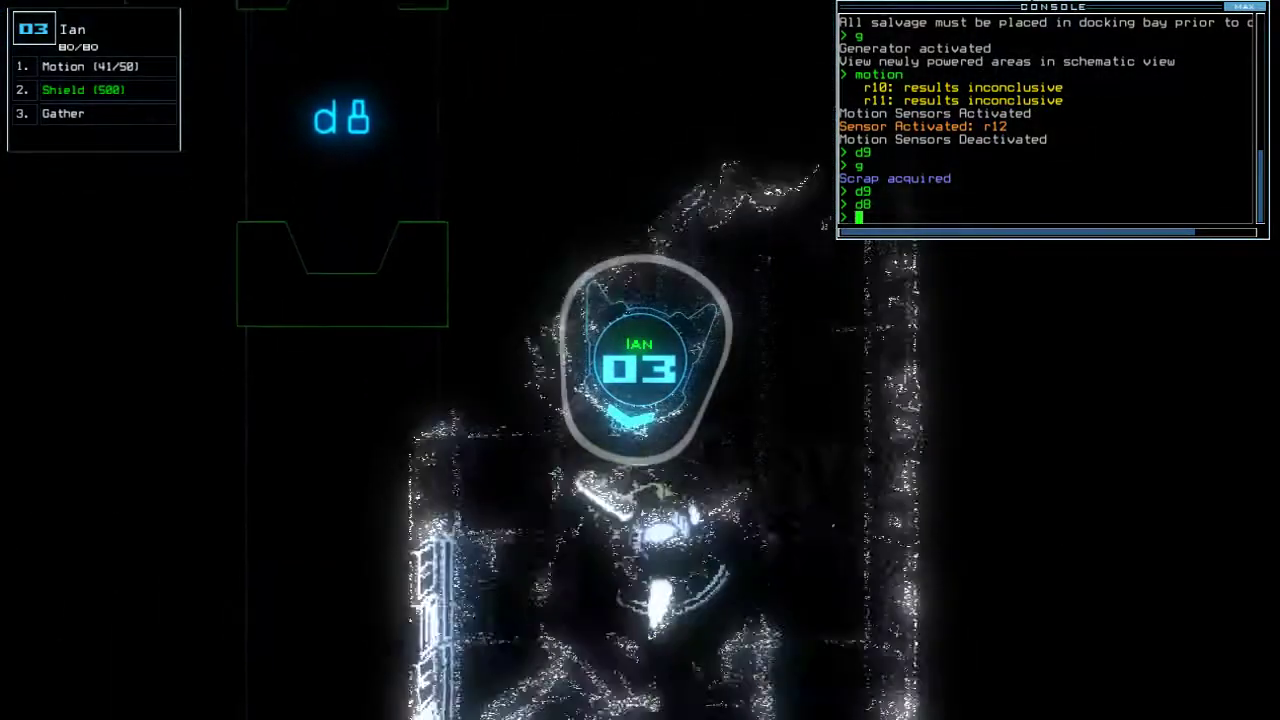
type("g")
key("Return")
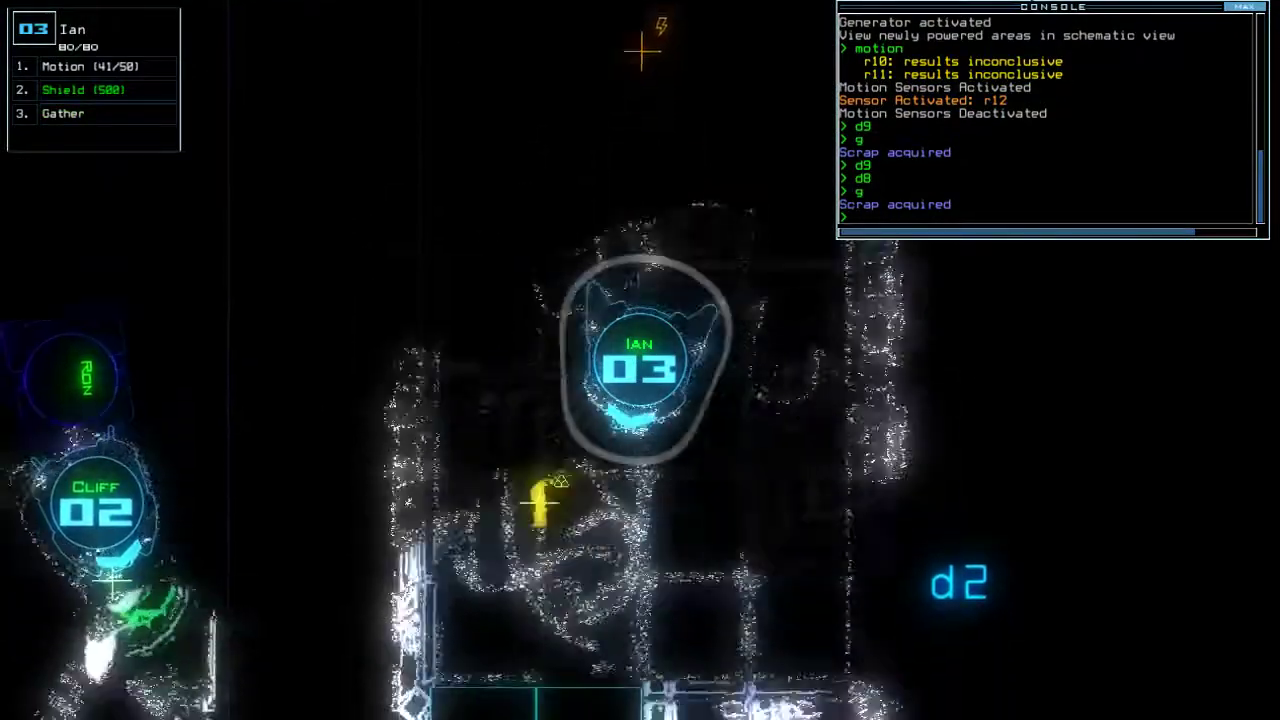
type("g")
key("Return")
type("cccc")
key("Return")
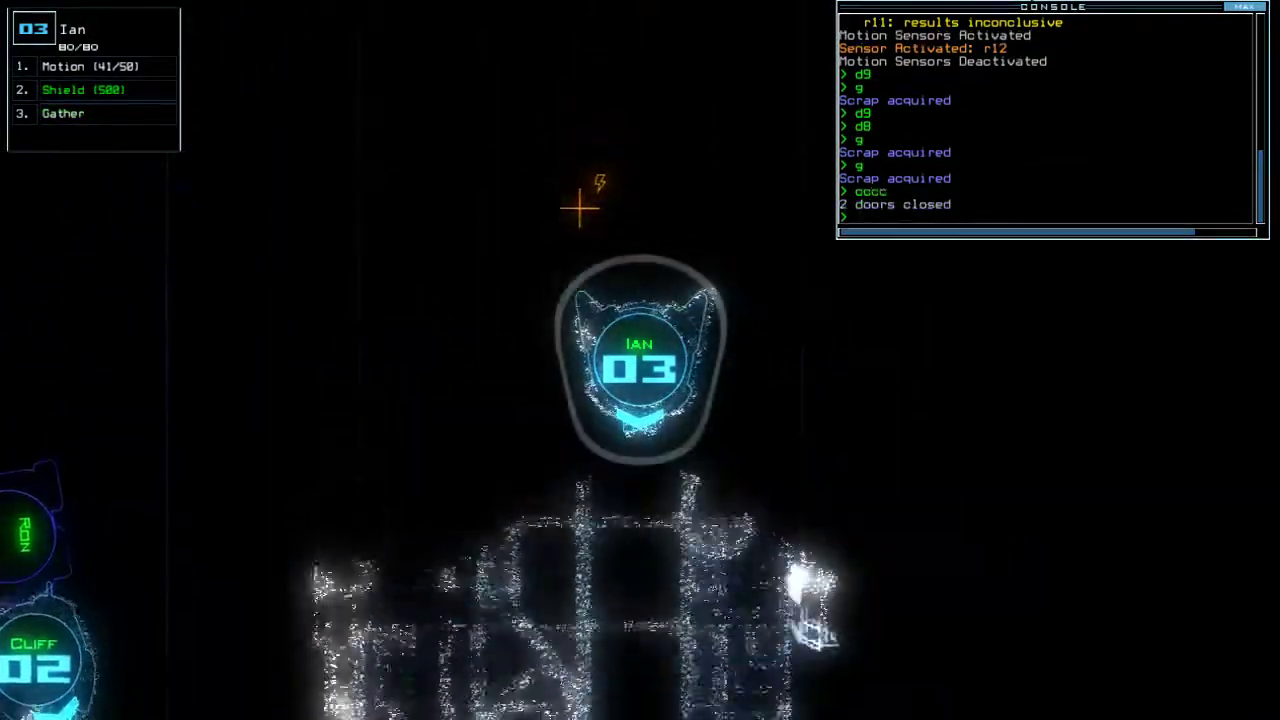
key("space")
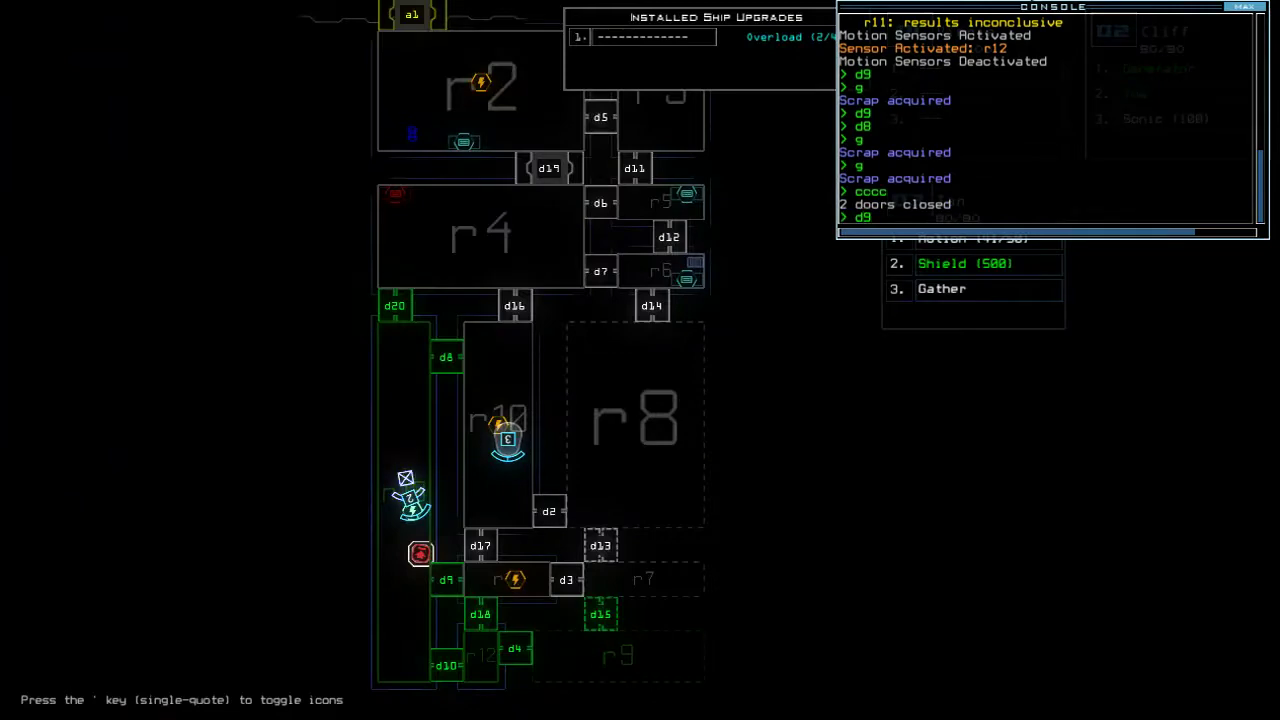
Open door d9, activate the generator, and move the console to uncover drone readouts
key("space")
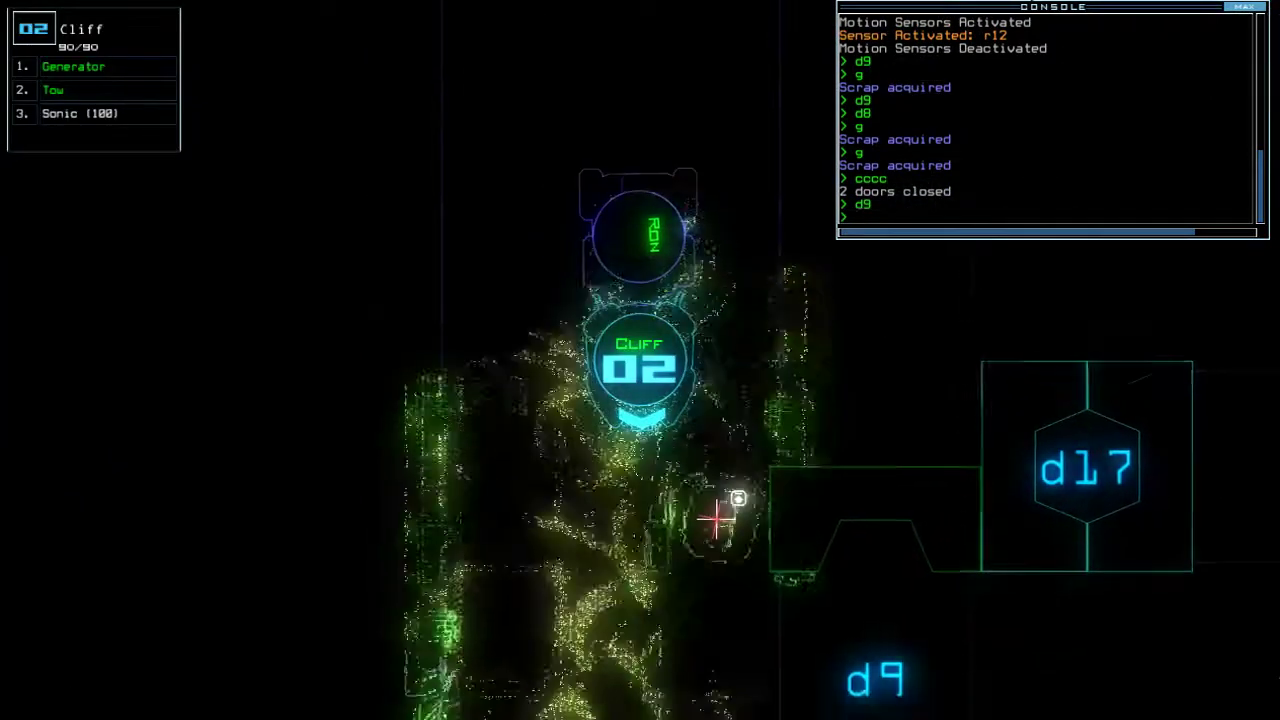
key("space")
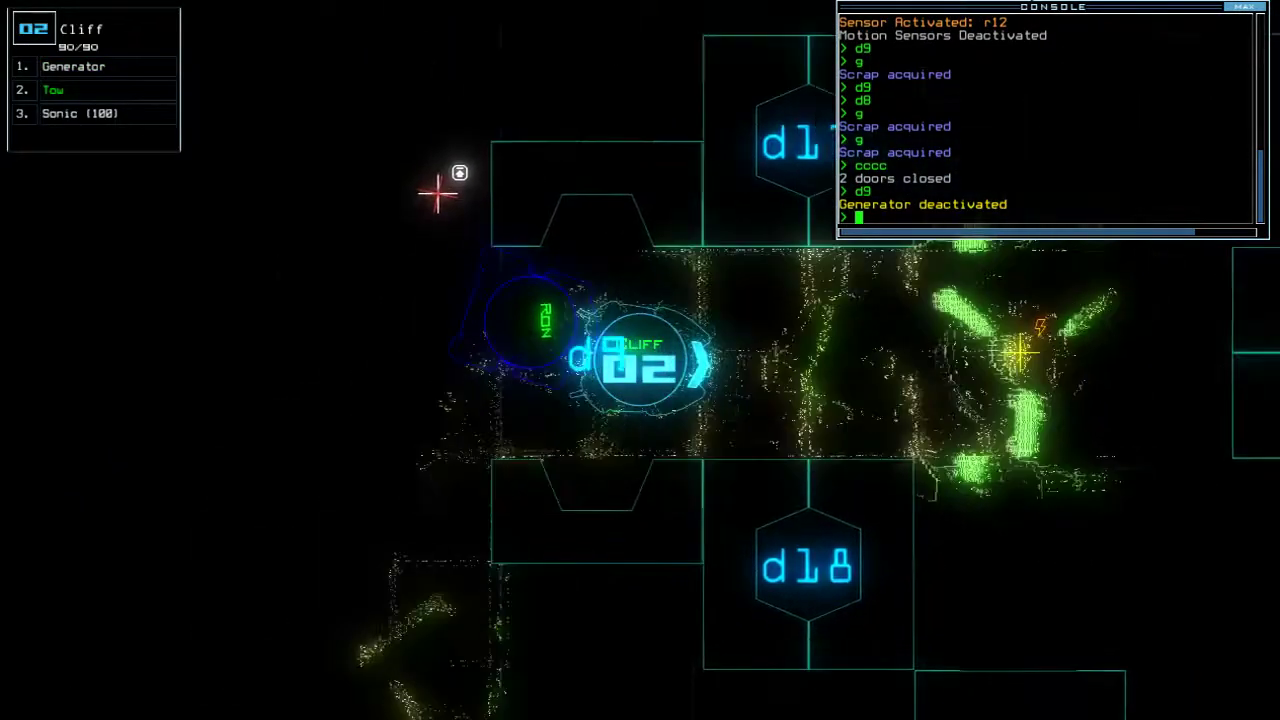
type("g")
key("Return")
key("space")
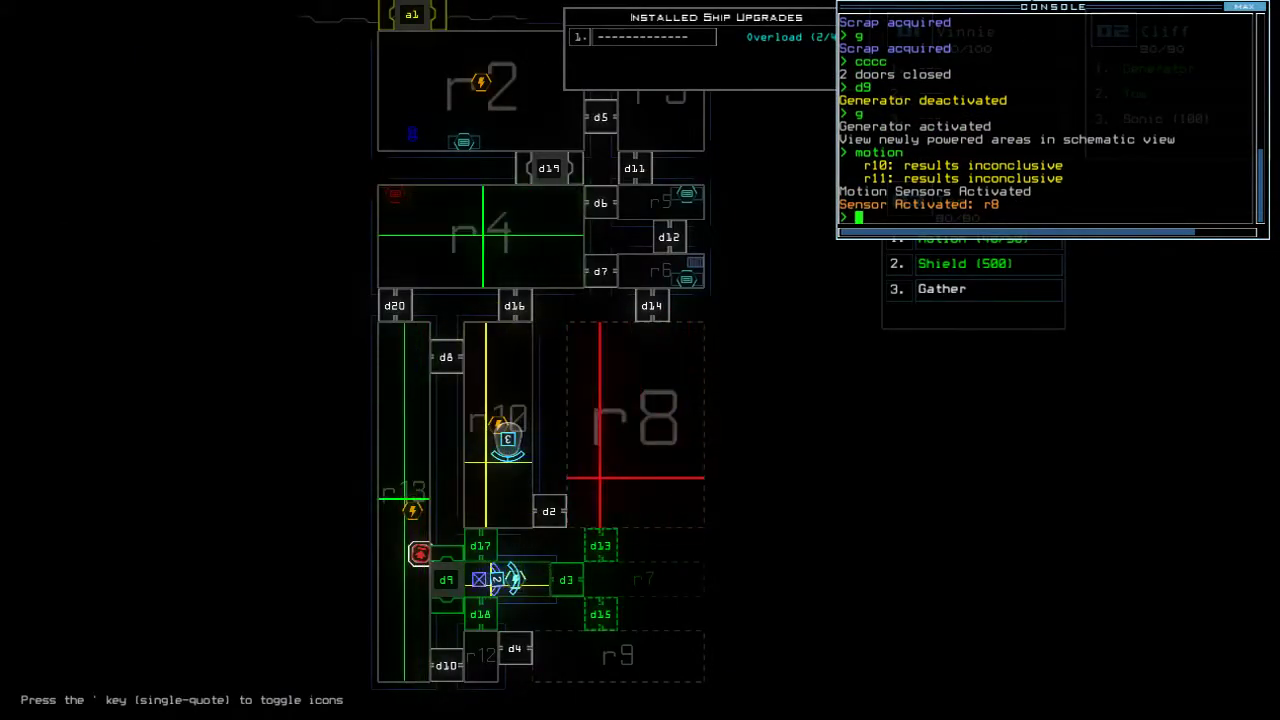
left_click_drag(1045, 60, 1077, 425)
type("d17")
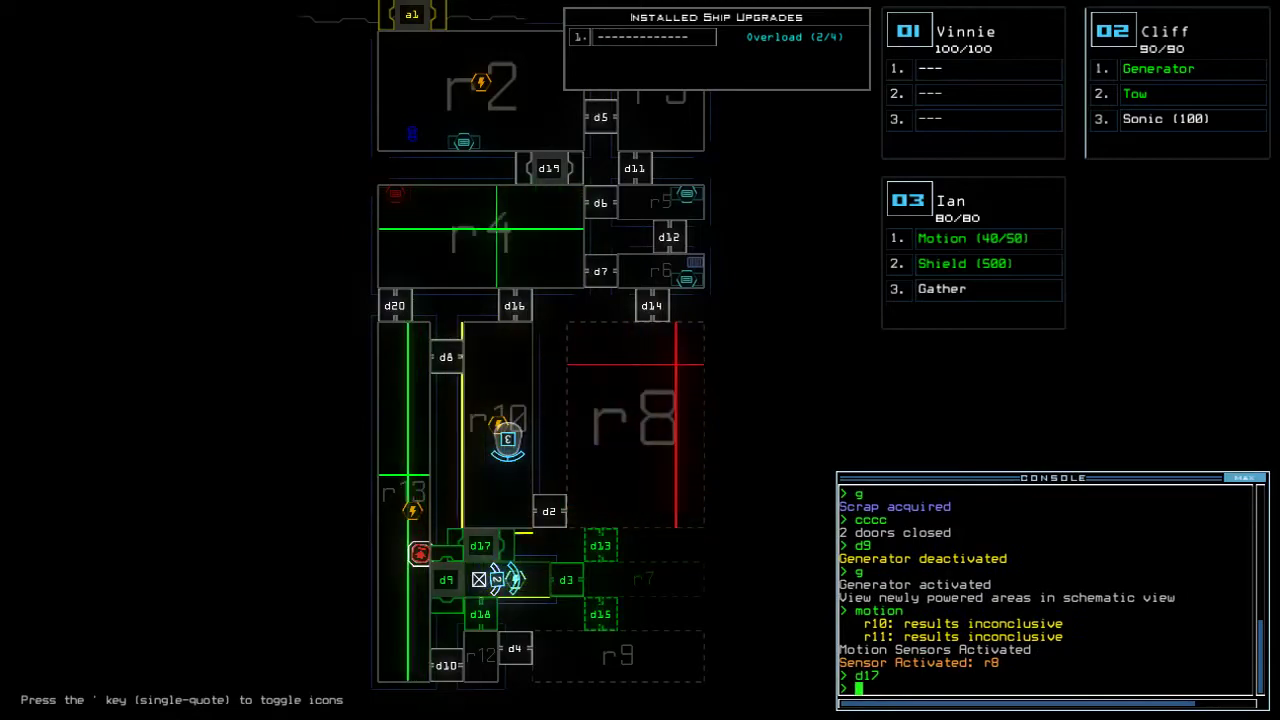
Tow Ron through door d17 into r10 and power its generator
key("Up")
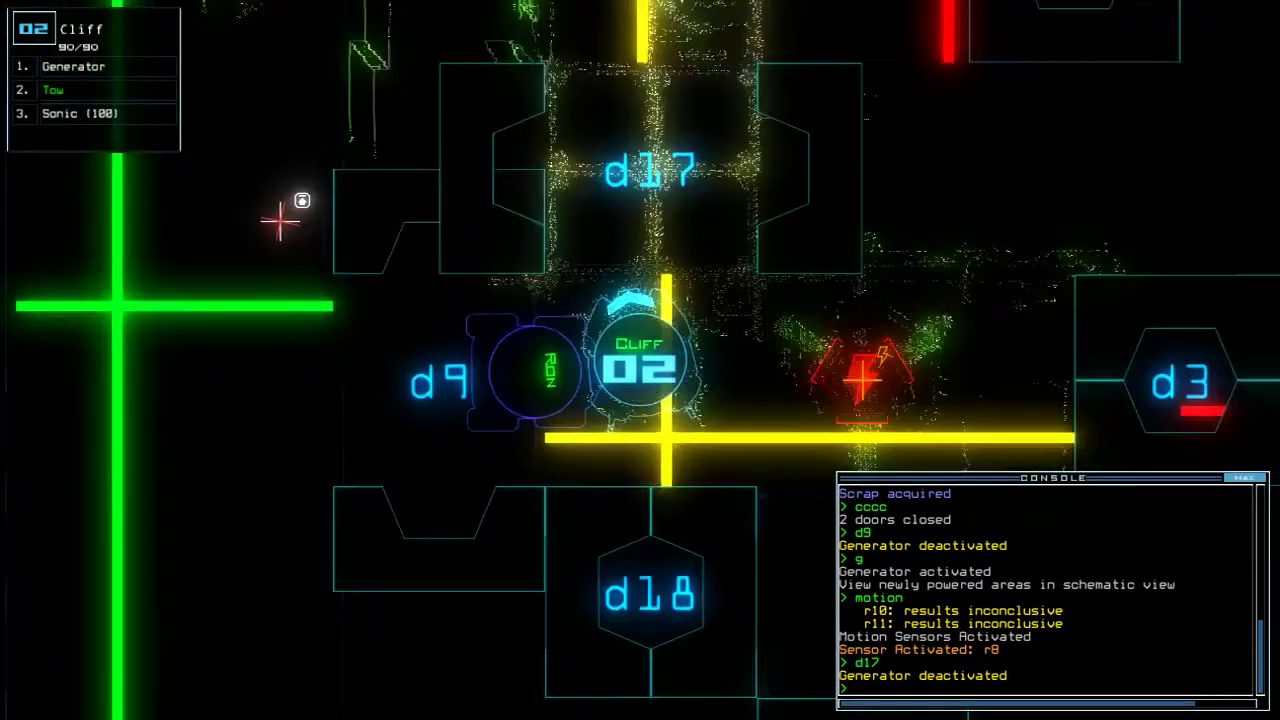
key("Up")
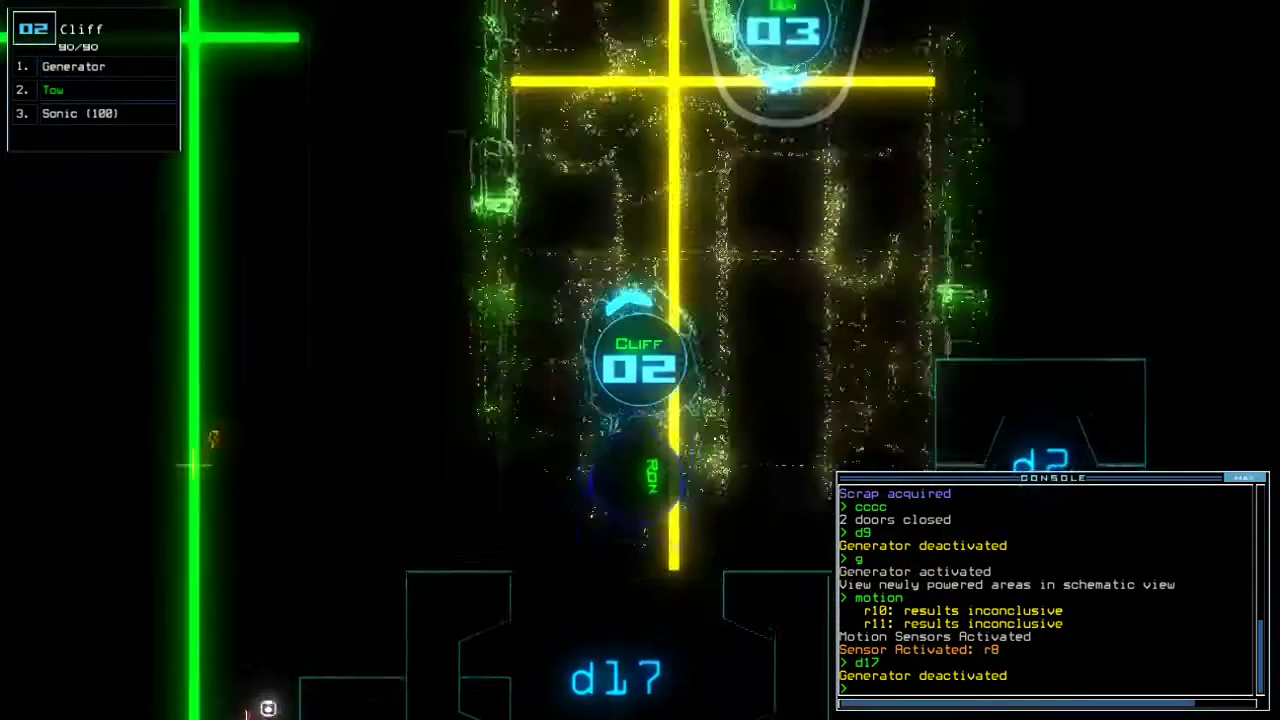
type("g")
key("Return")
key("space")
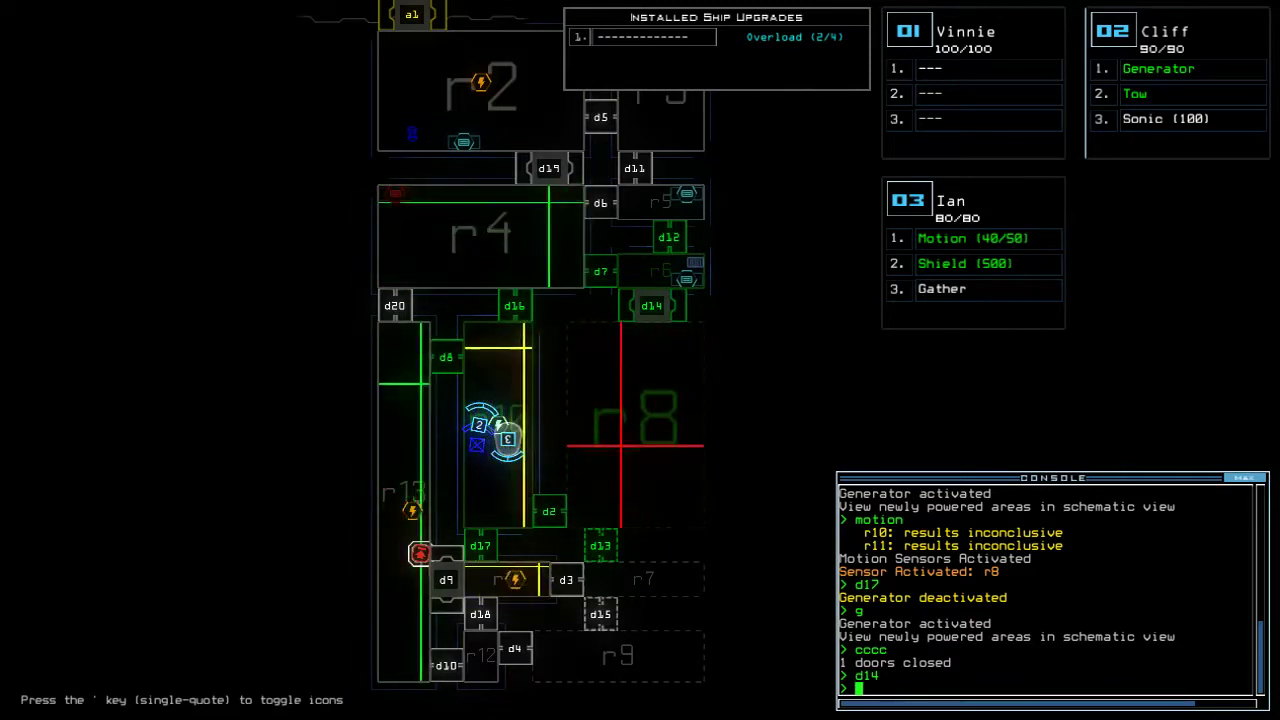
Toggle door d14 again, open d2, and switch to Ian's camera view
key("space")
key("space")
type("d14")
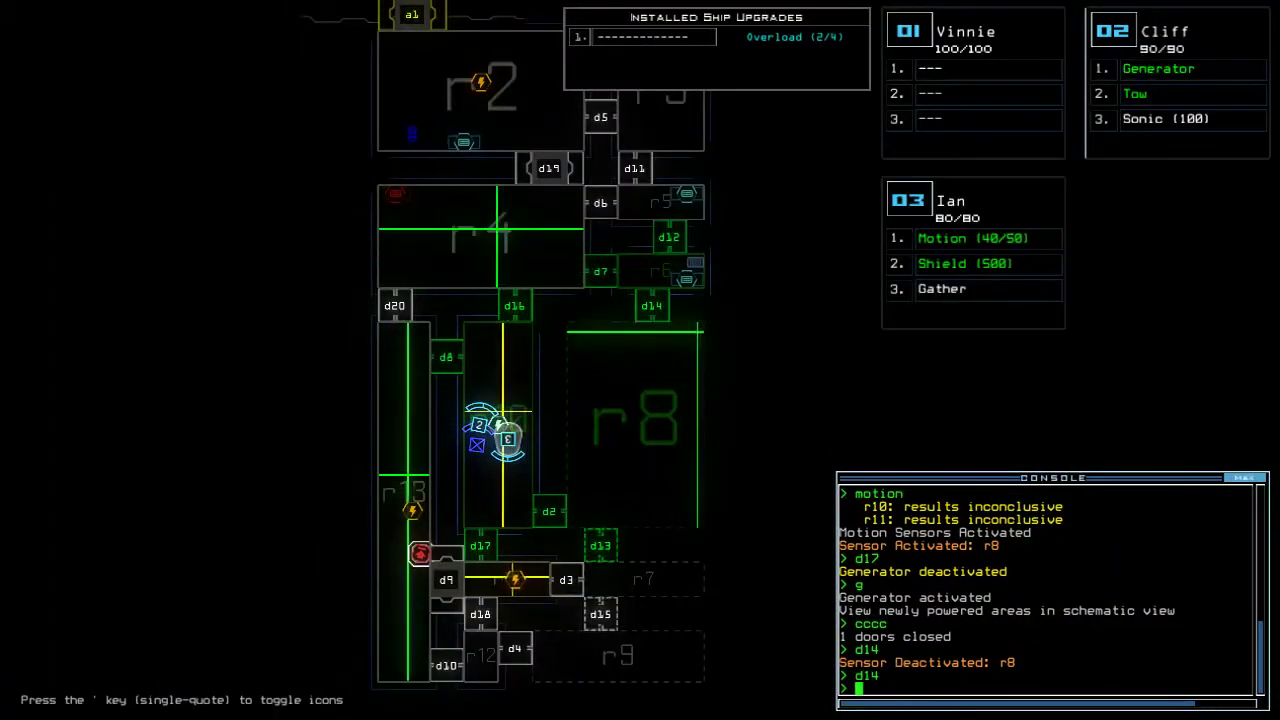
key("space")
type("2")
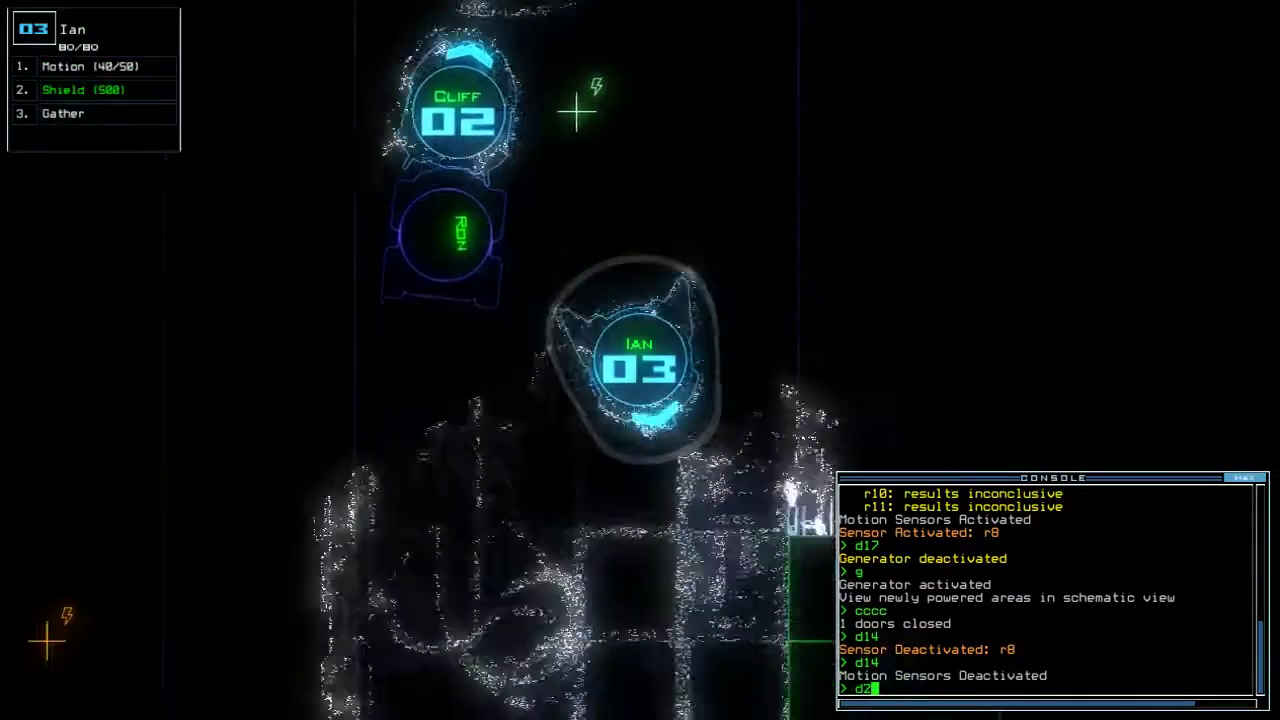
type("d2")
key("Return")
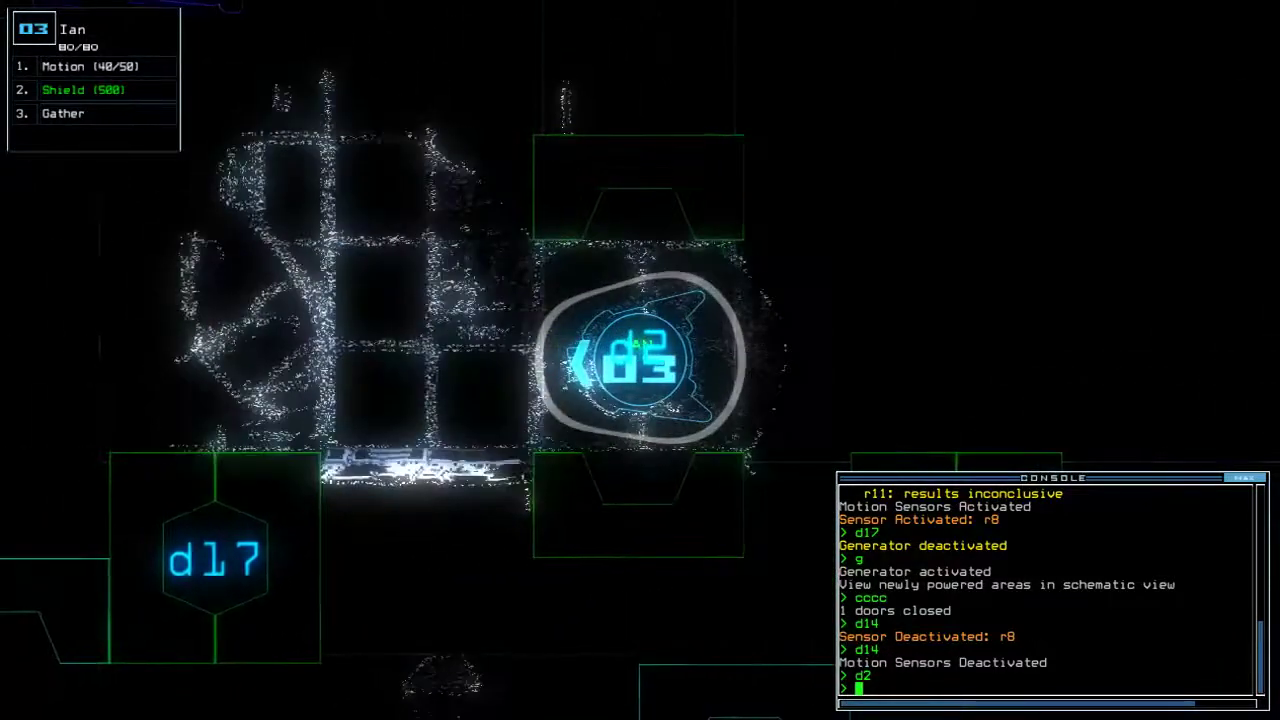
Open door d16 and check the mission time, now 5:54
key("space")
type("d16")
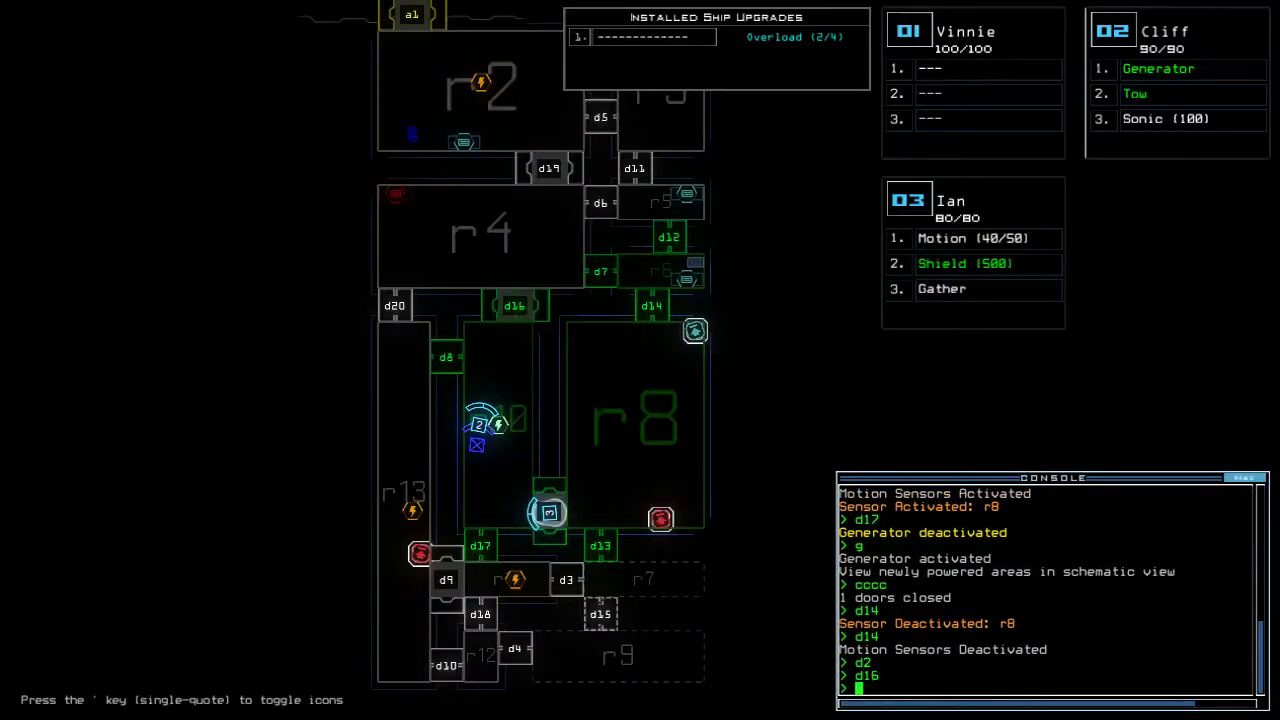
key("space")
type("te")
key("Return")
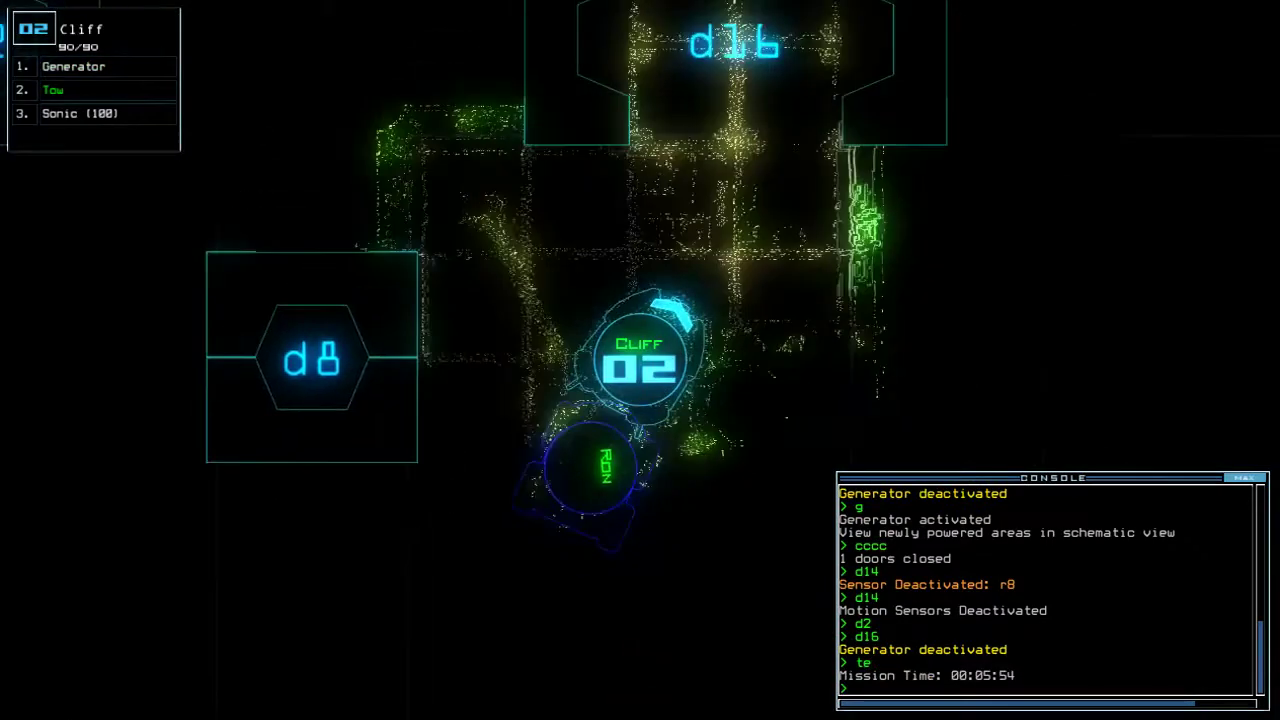
Drive Cliff, towing Ron, through doors d16 and d19 to airlock a1
key("space")
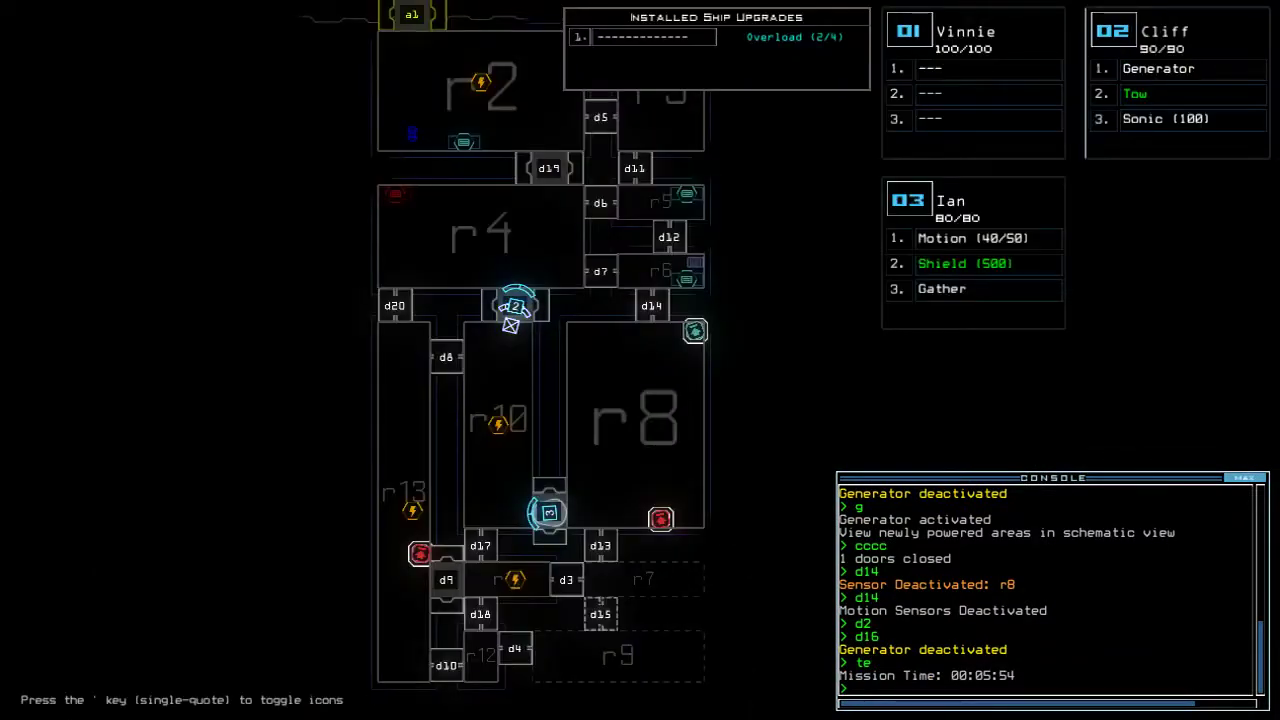
key("space")
key("Down")
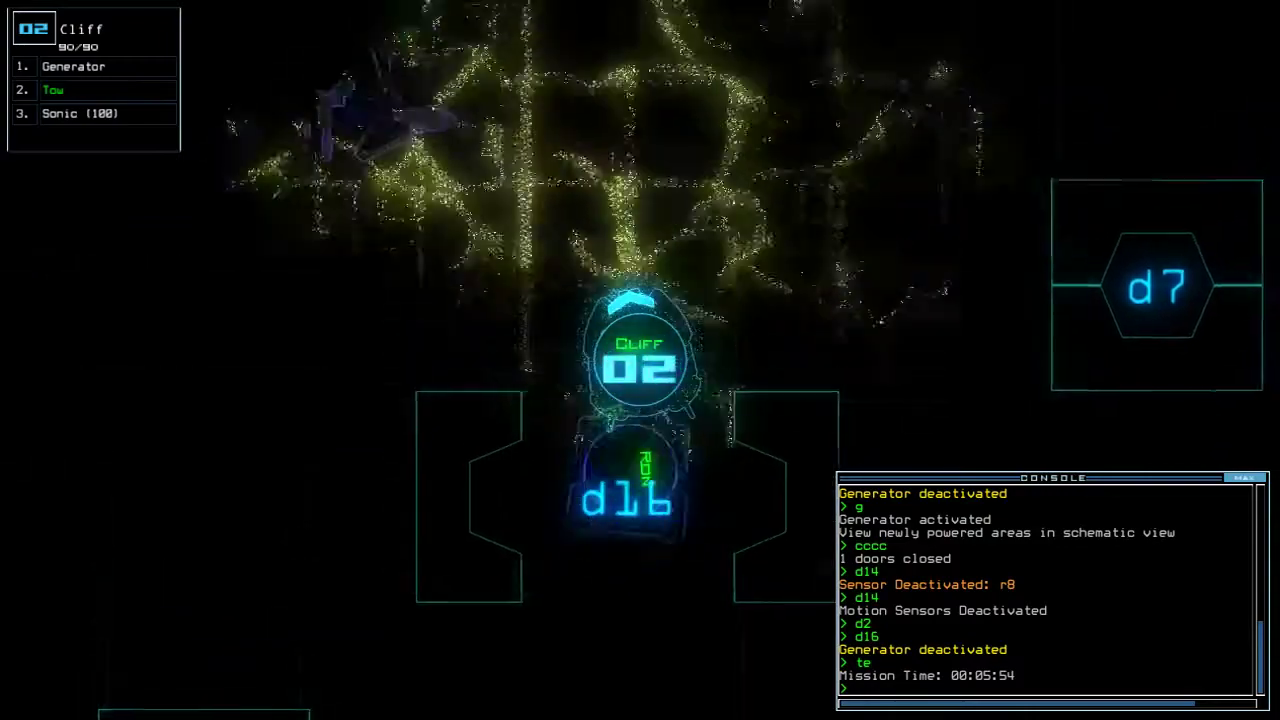
key("Up")
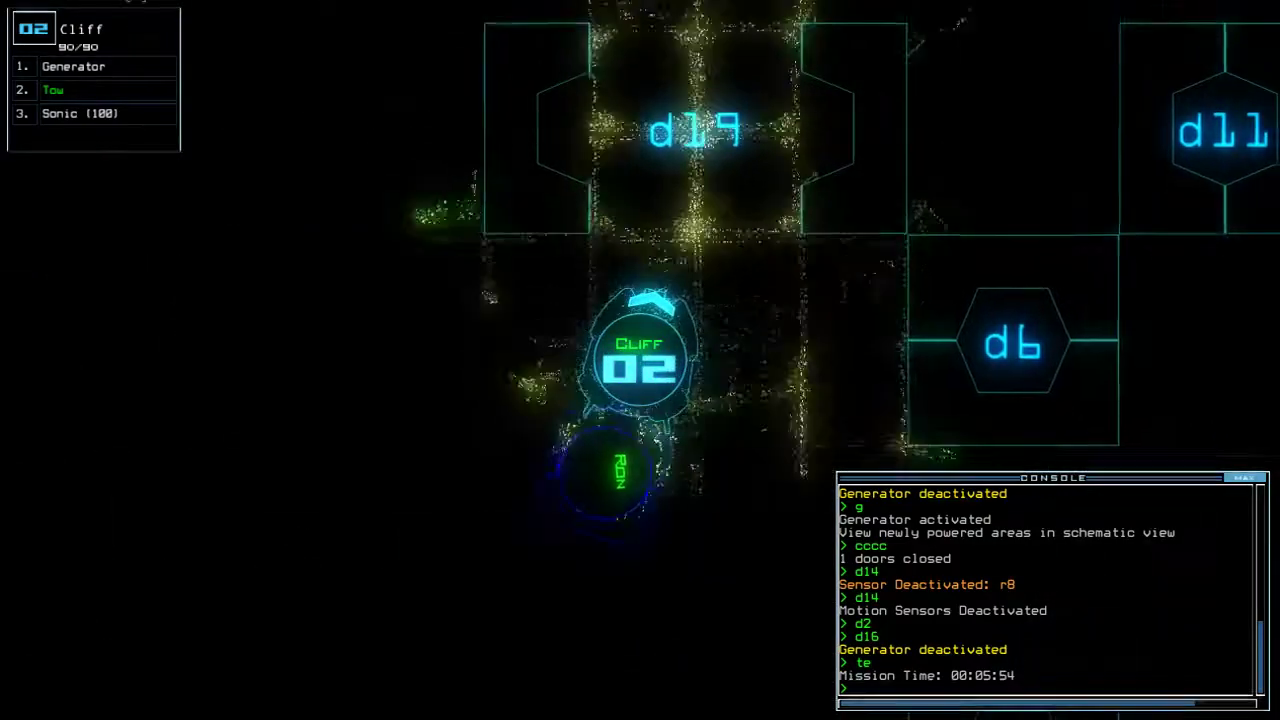
key("Up")
key("Up")
key("Left")
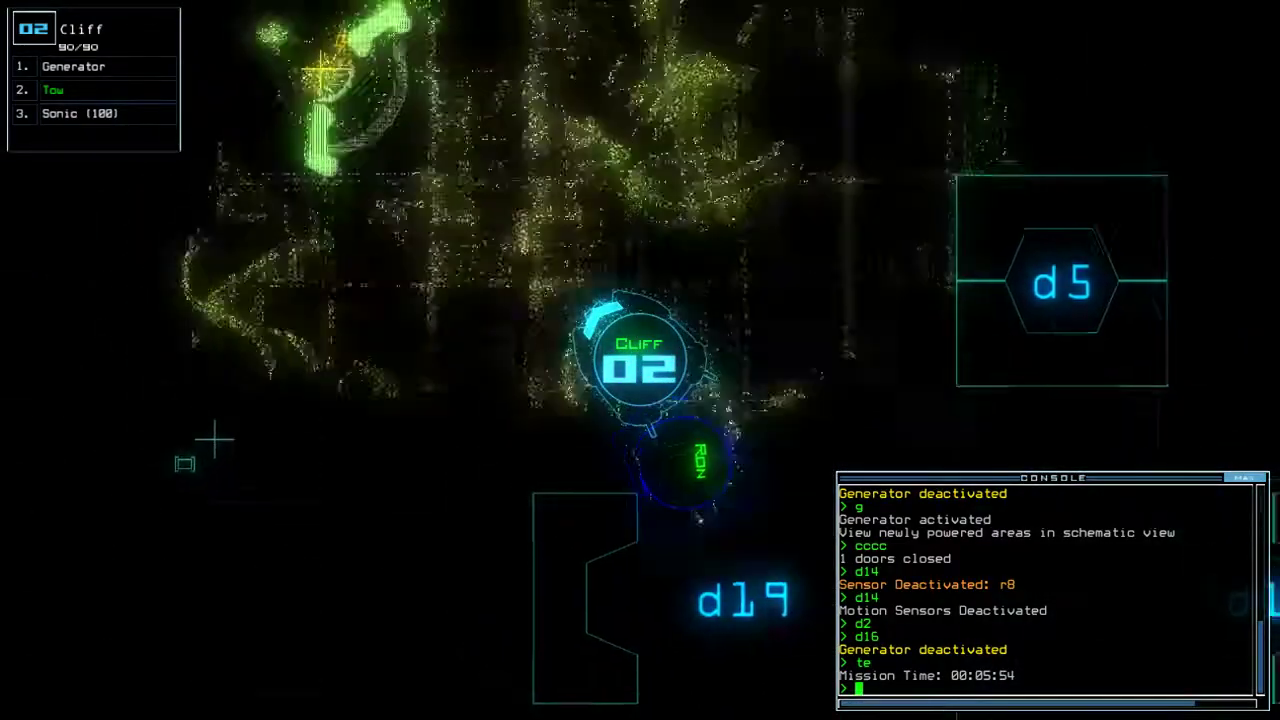
key("Up")
key("Up")
key("Up")
key("Up")
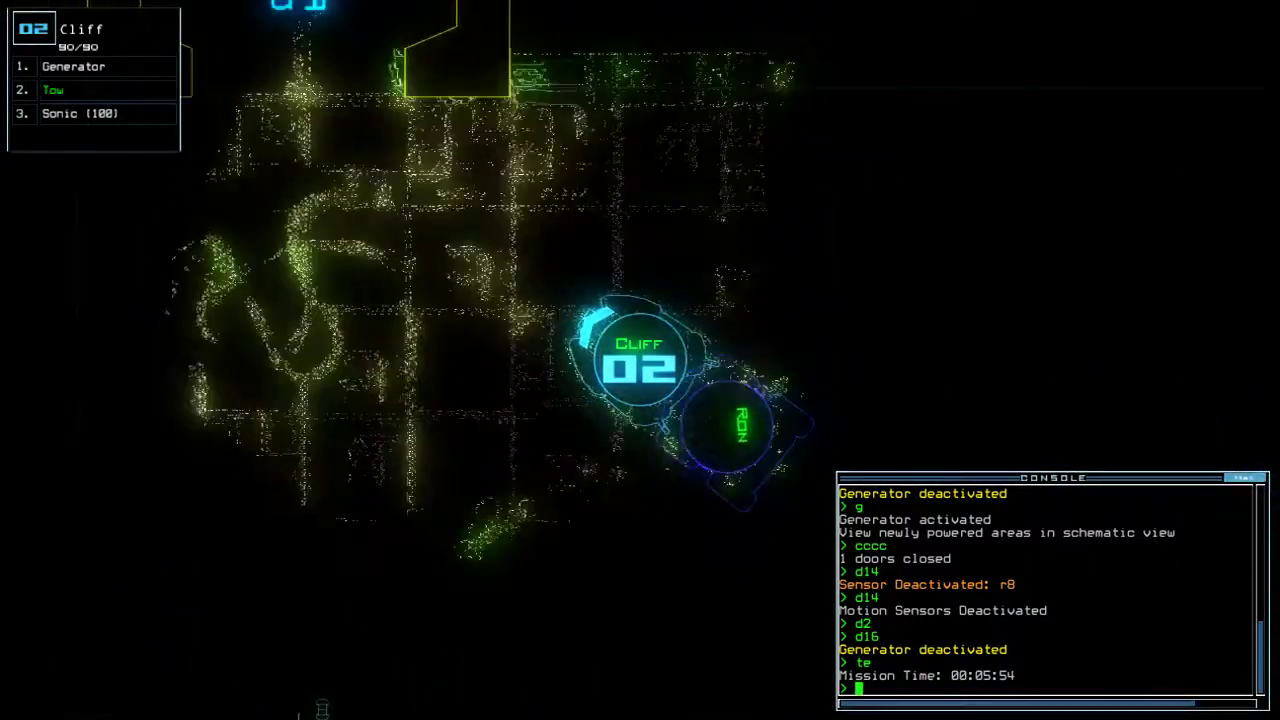
key("Up")
key("Up")
type("to")
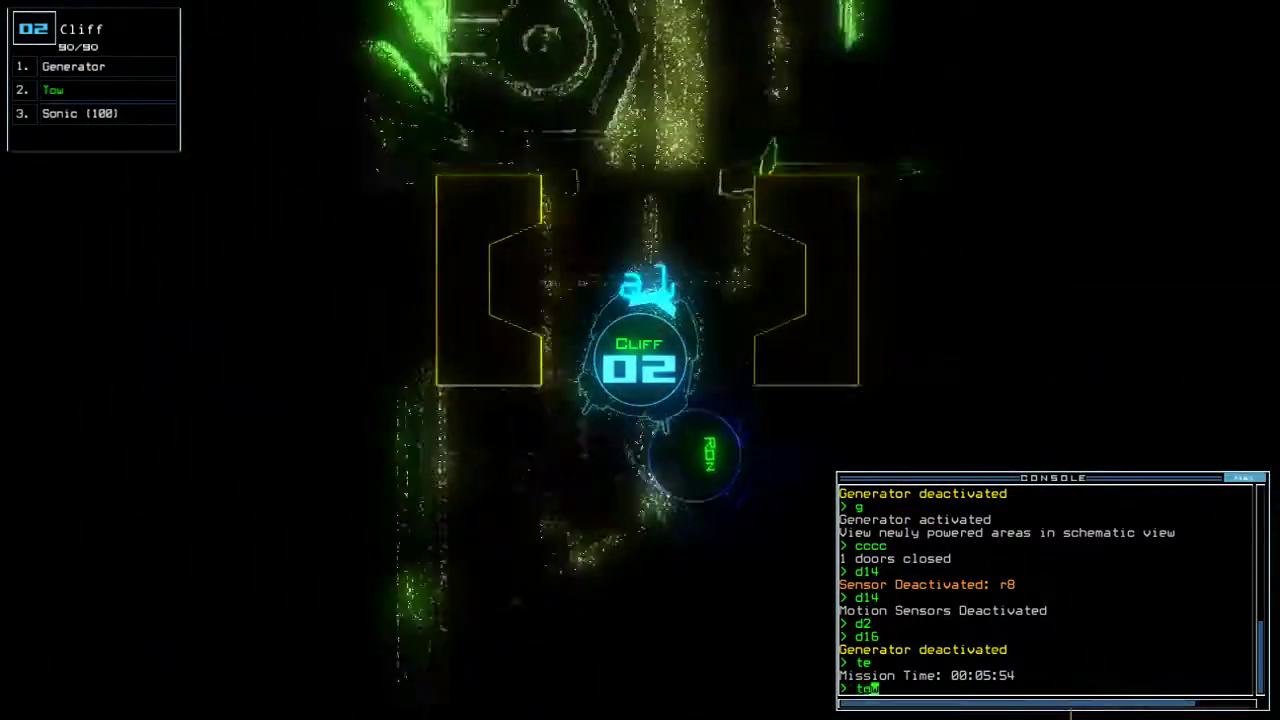
type("w")
Release Ron at the airlock and send Cliff back toward r10's generator
key("Return")
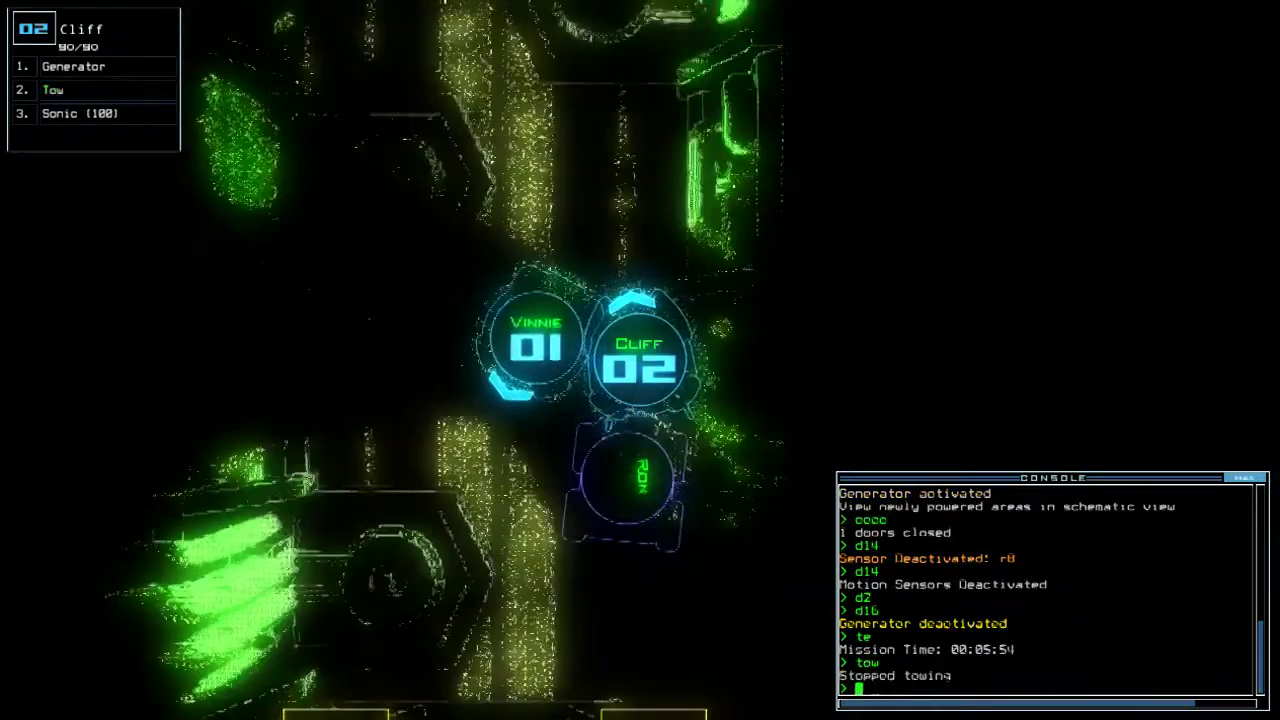
key("Right")
key("Right")
key("Right")
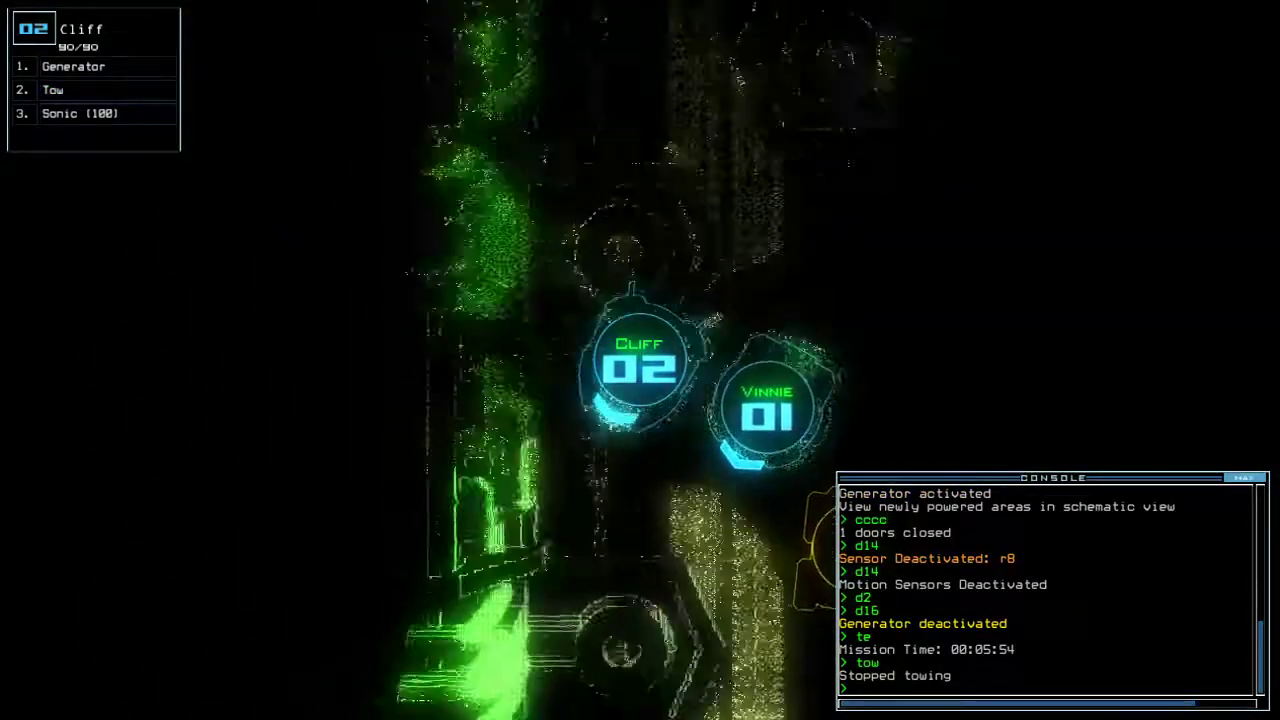
key("Right")
key("space")
type("n")
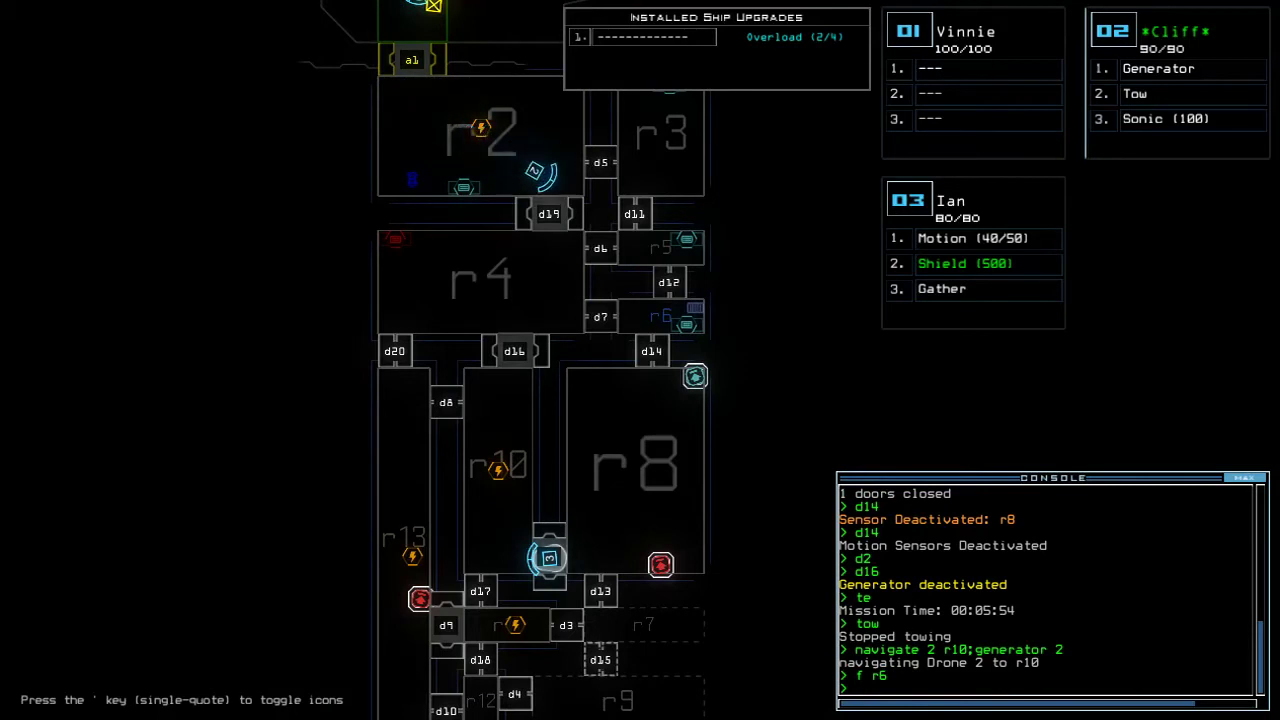
Send Cliff to r10's generator and quick-swap Ian's Motion module for Cliff's Tow
key("space")
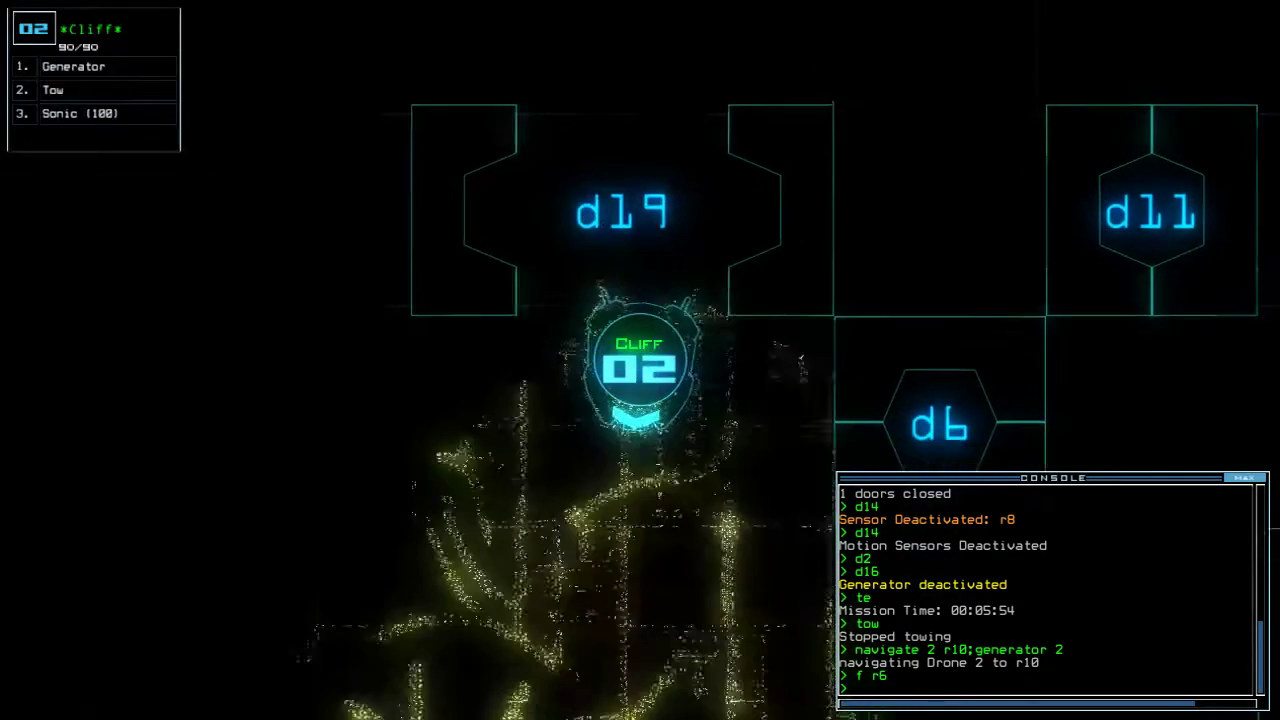
key("space")
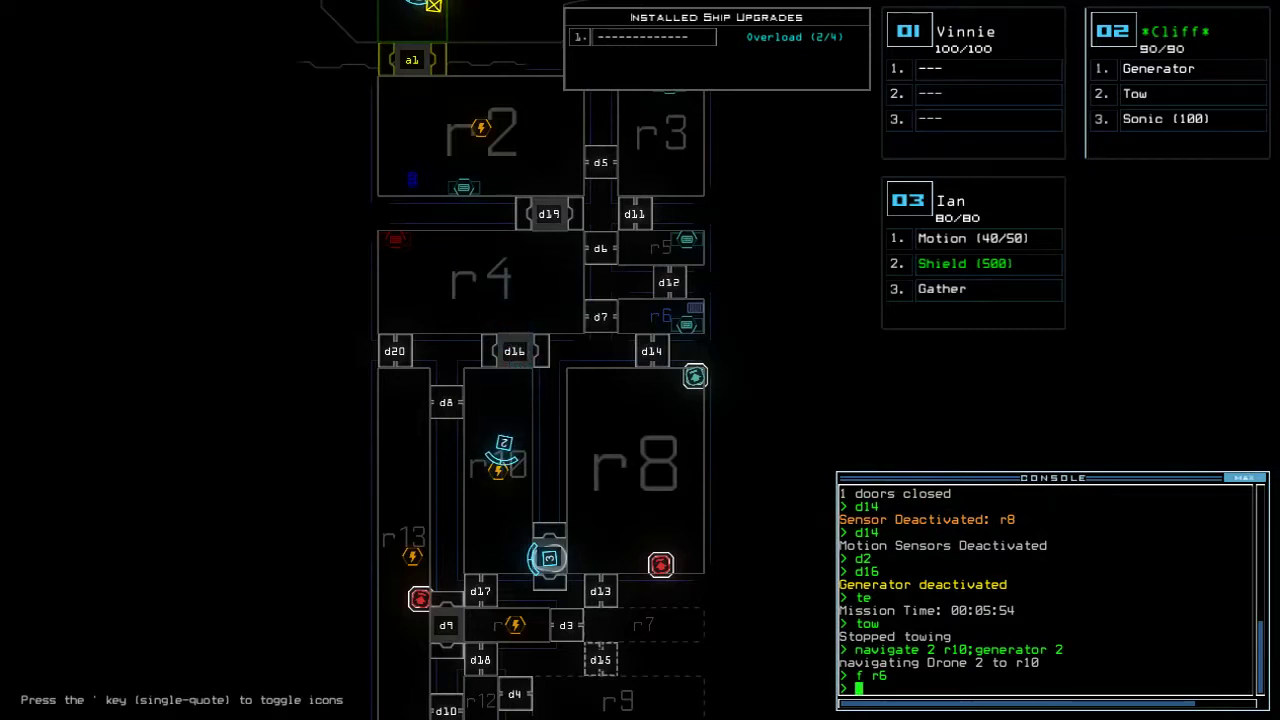
key("3")
key("s")
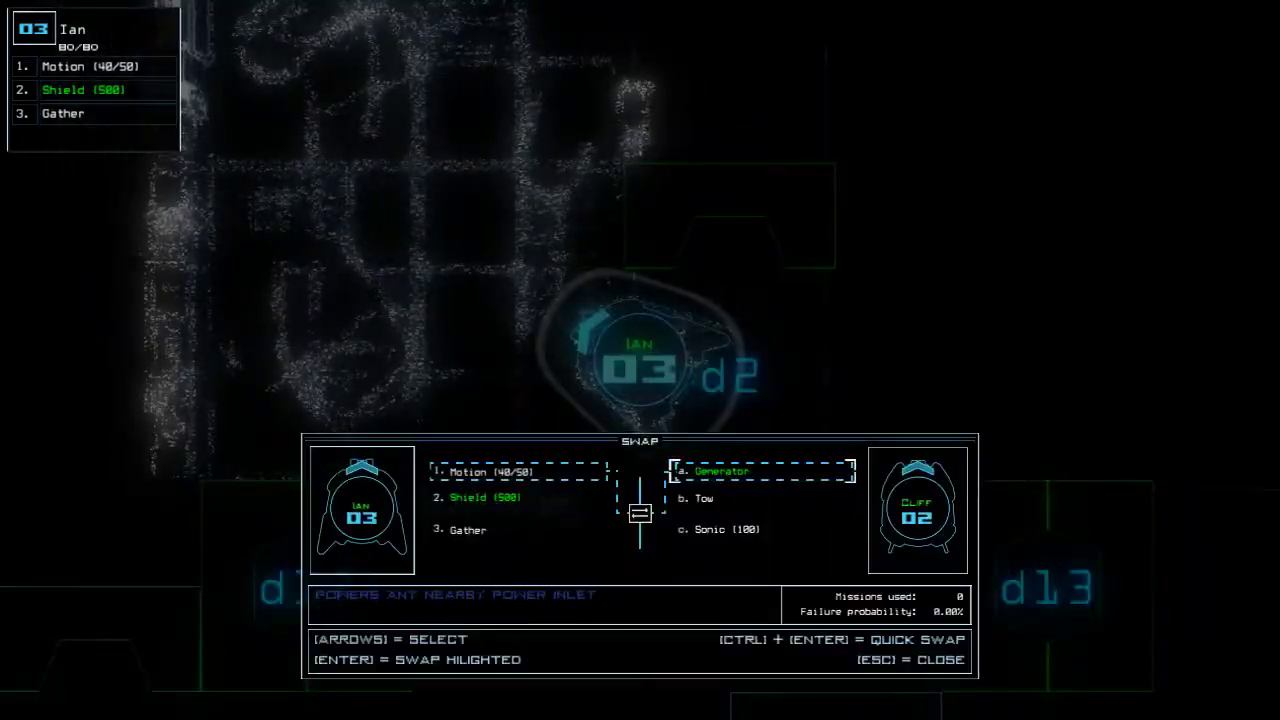
key("Return")
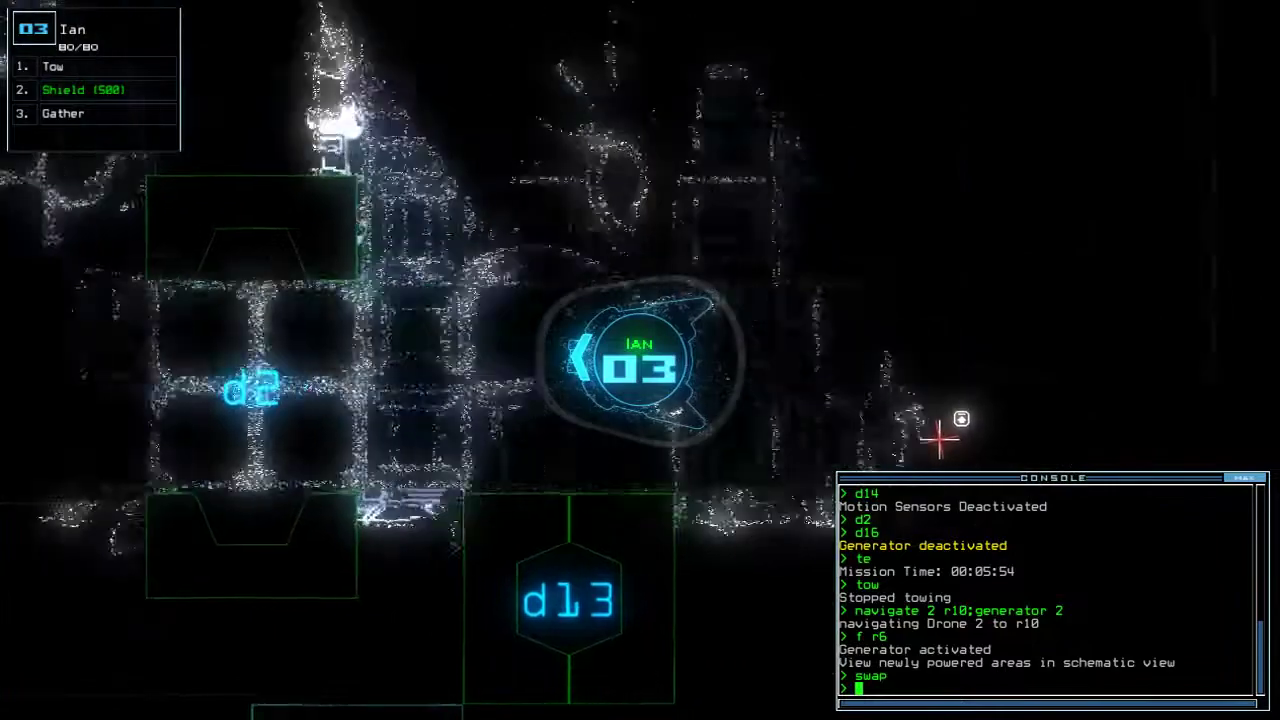
Have Ian tow the Long Range Scanner and overload r6, destroying its terminal
key("Right")
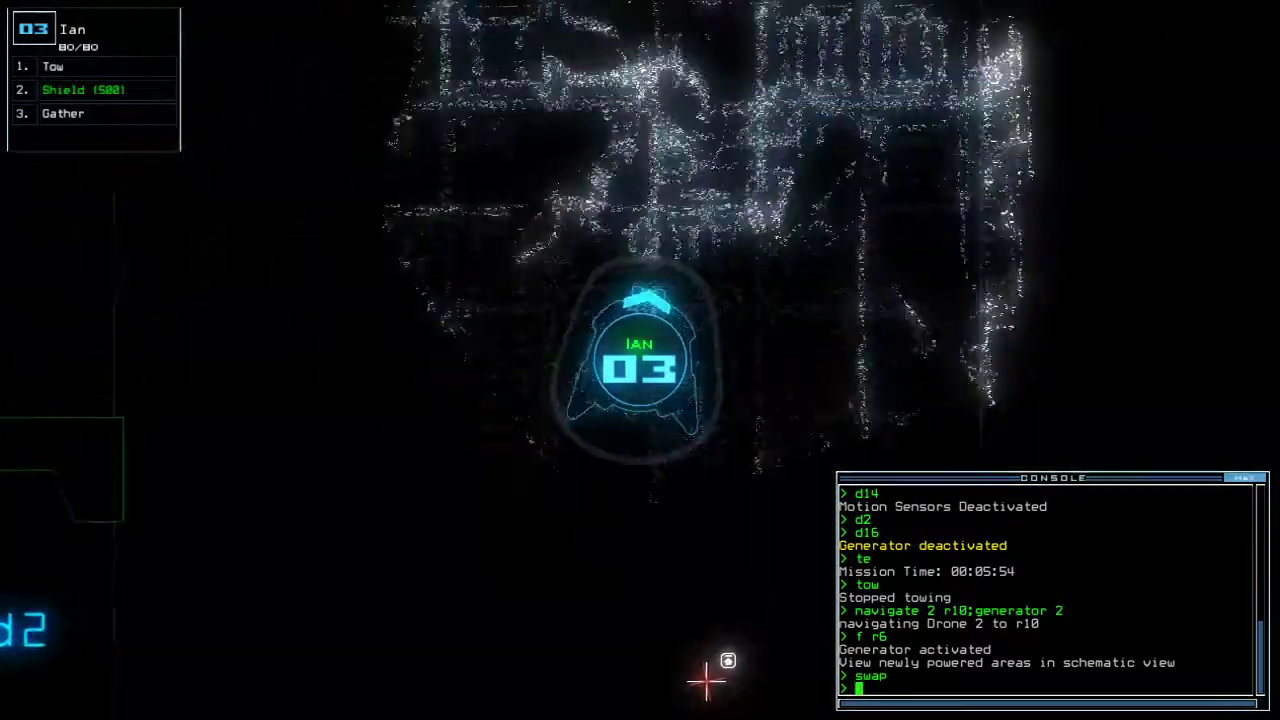
type("to")
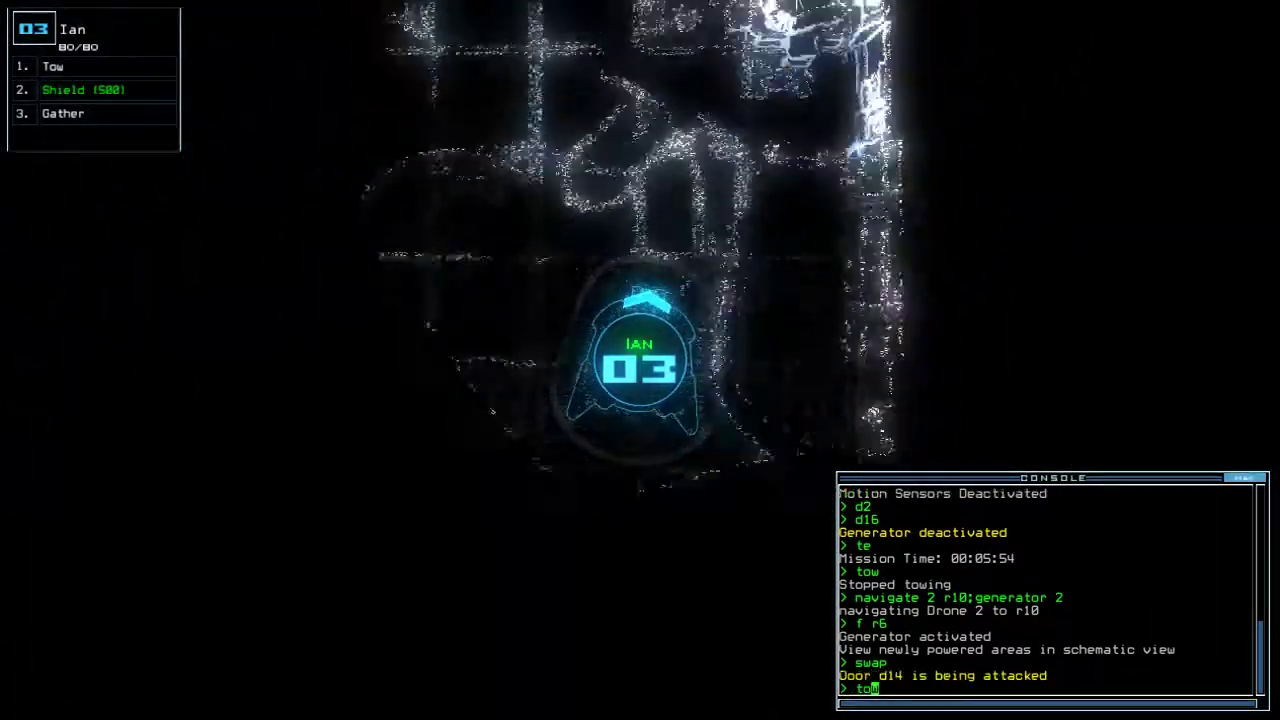
type("w")
key("Return")
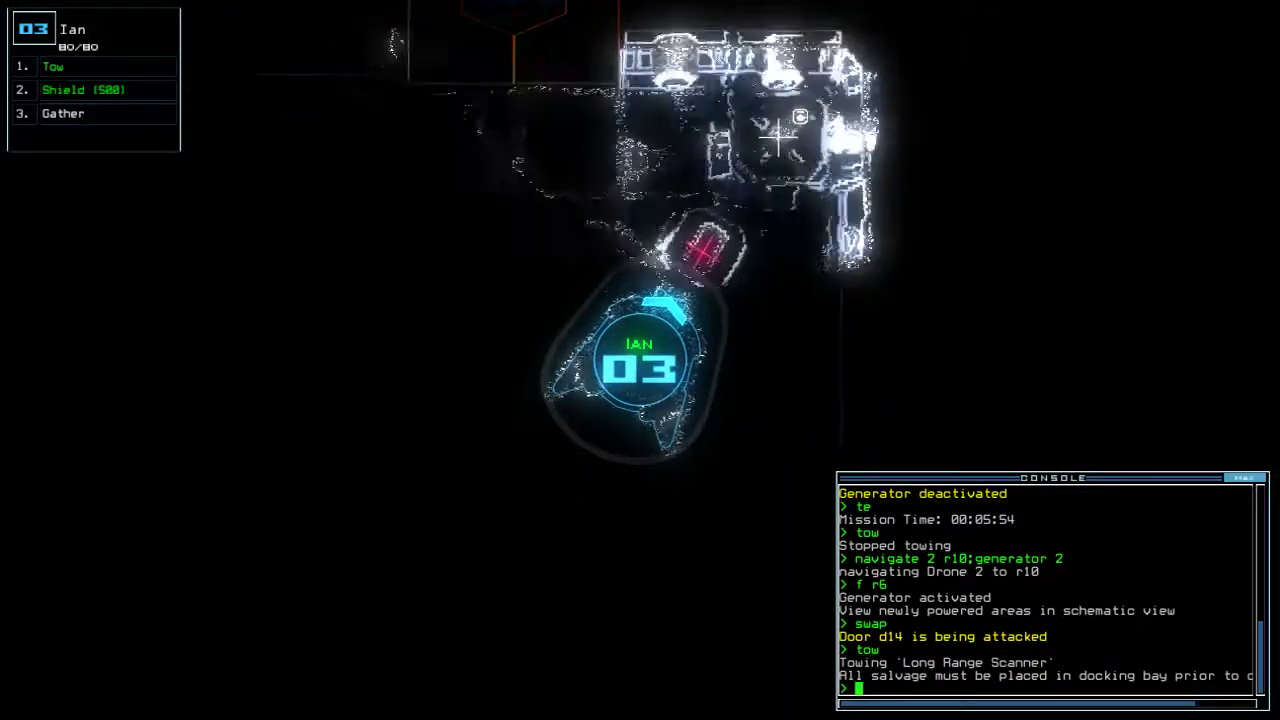
key("Tab")
key("Tab")
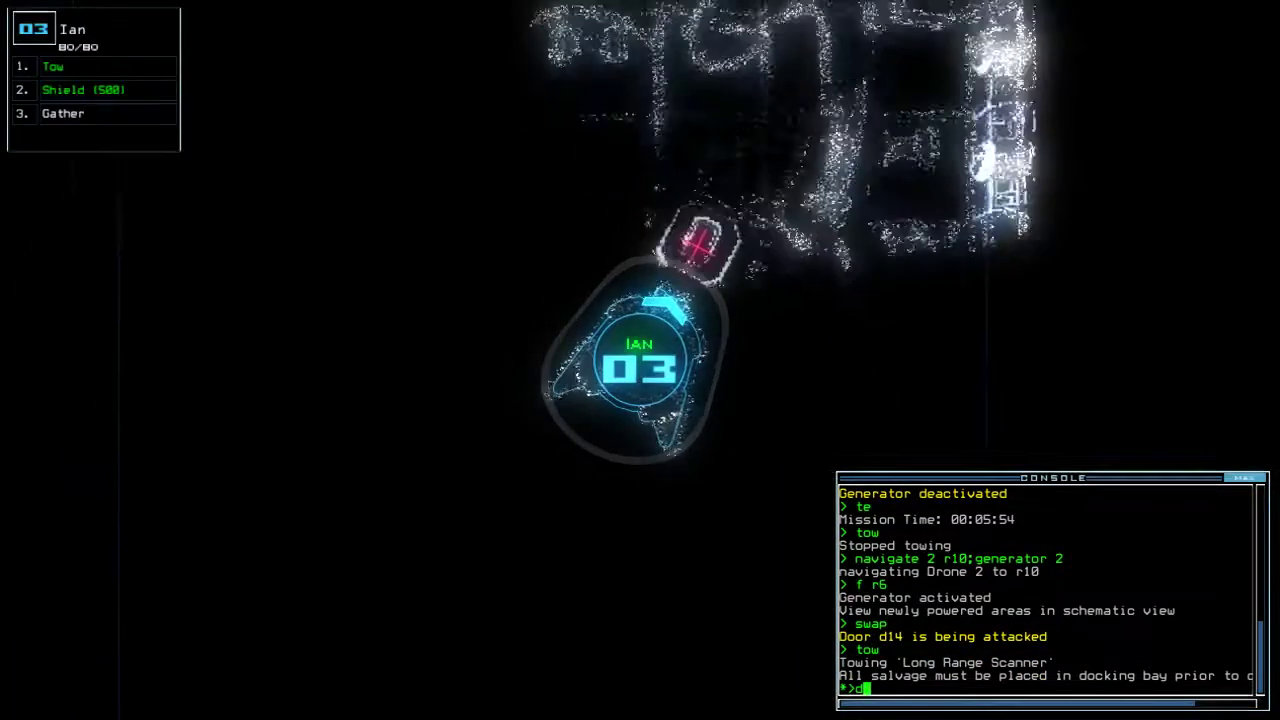
type("d")
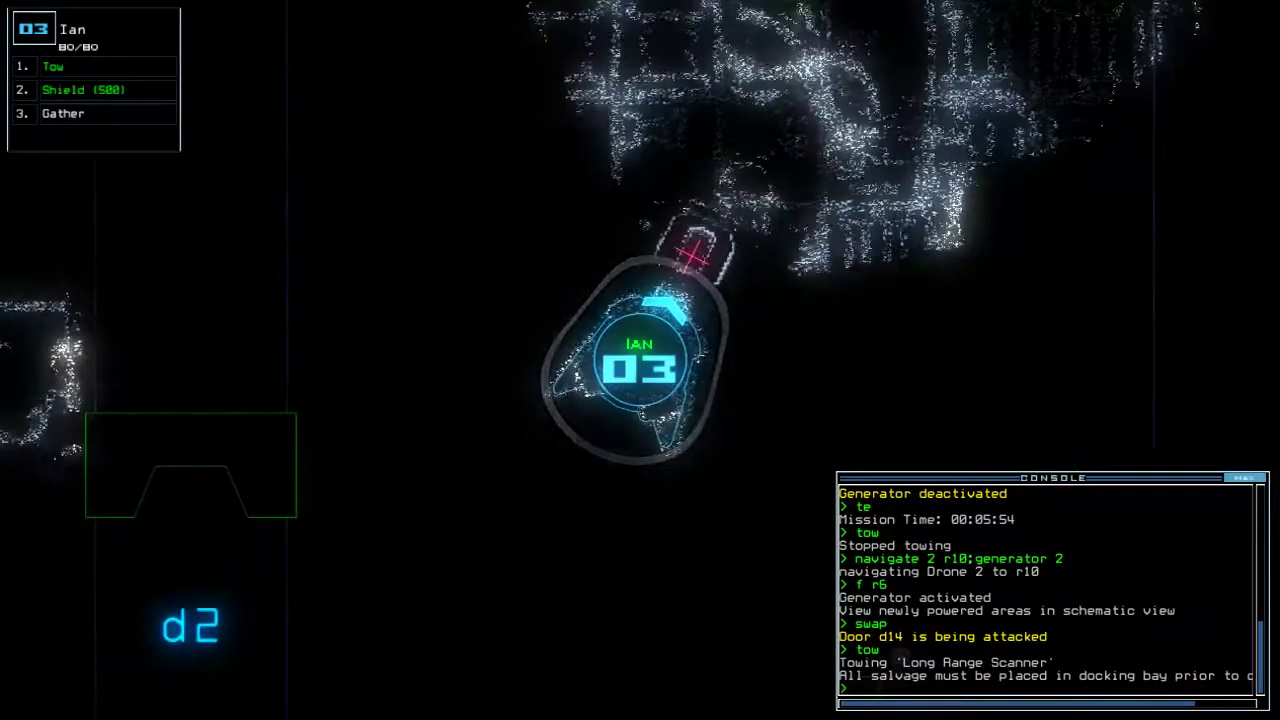
key("Tab")
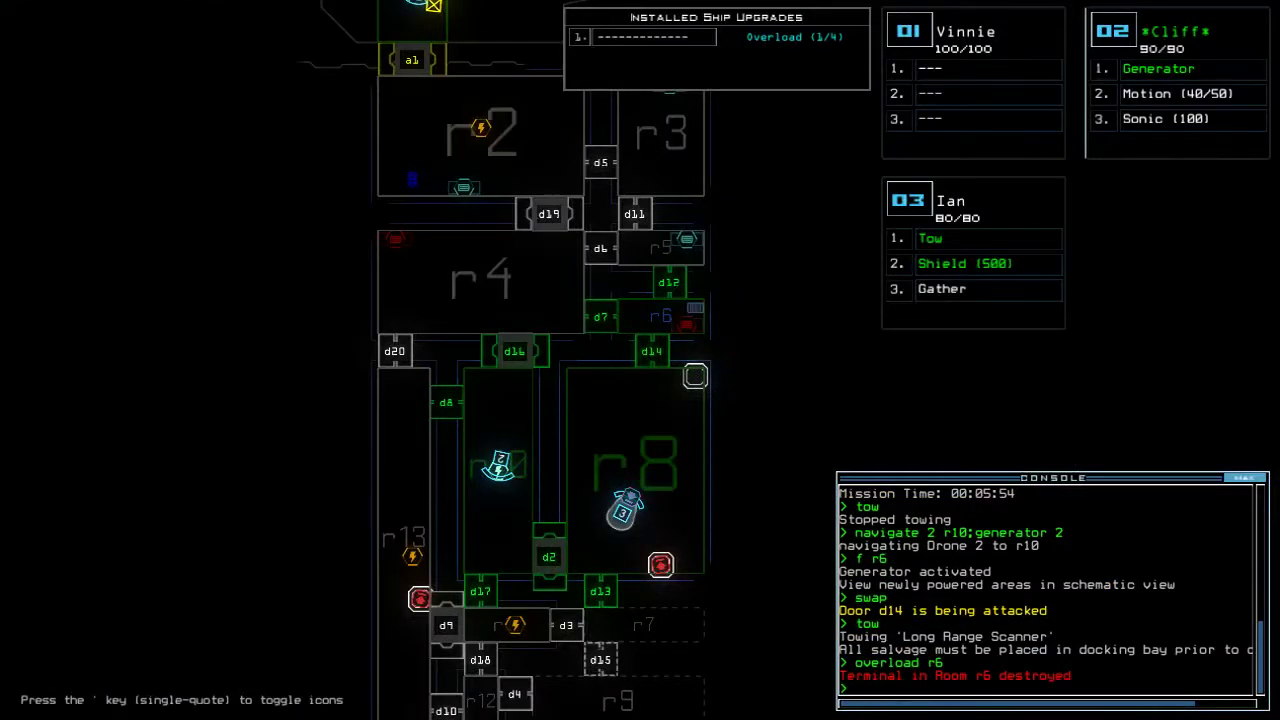
Open door d14 and close the three open doors with cccc
key("Tab")
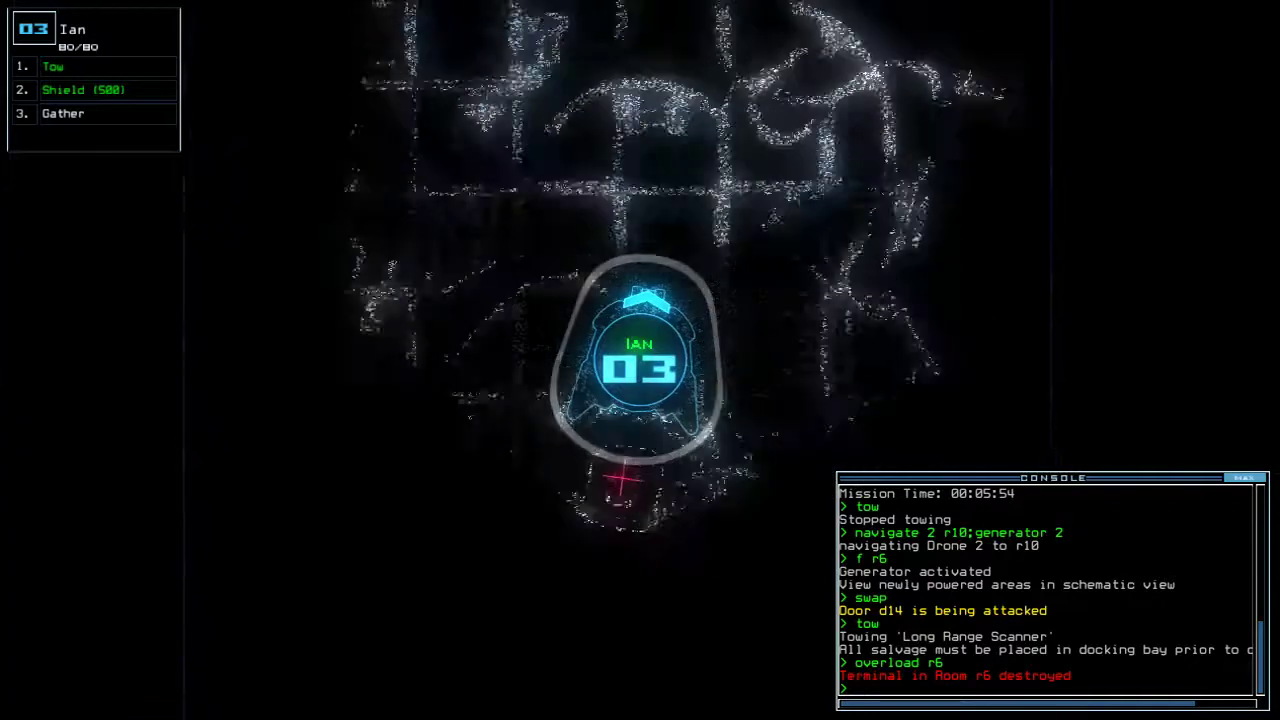
key("Tab")
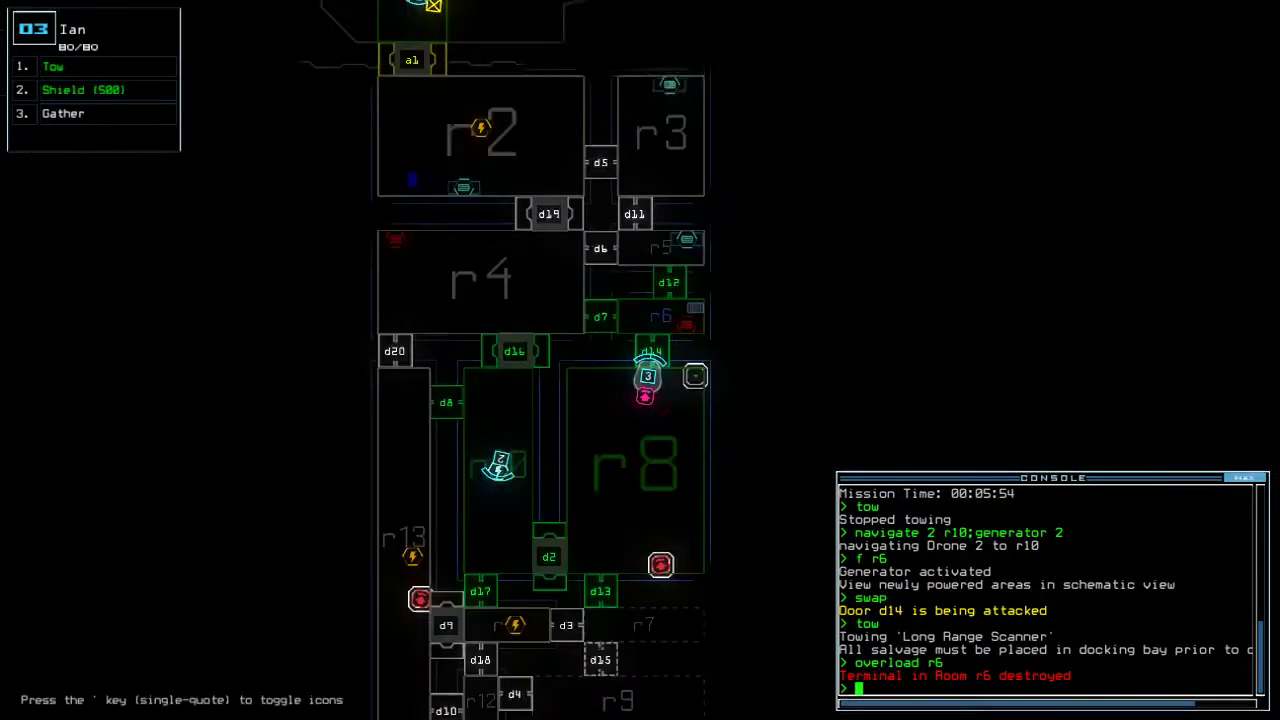
key("Tab")
key("Return")
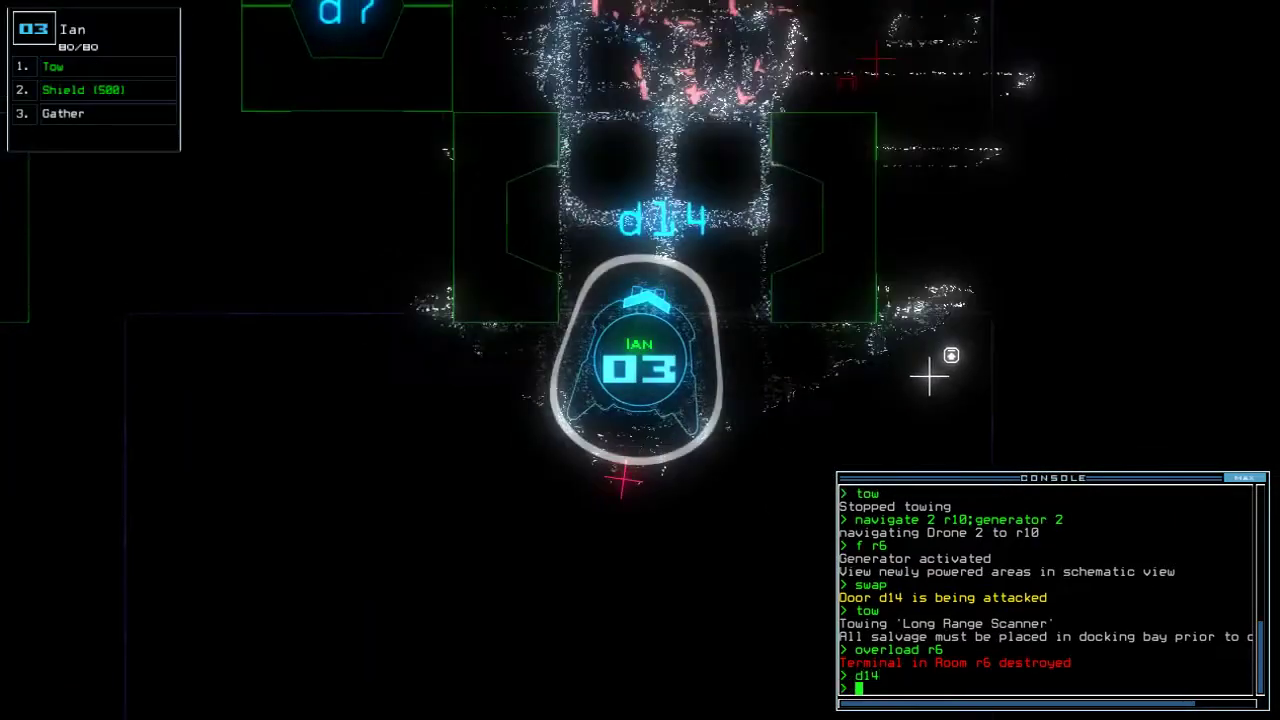
key("Up")
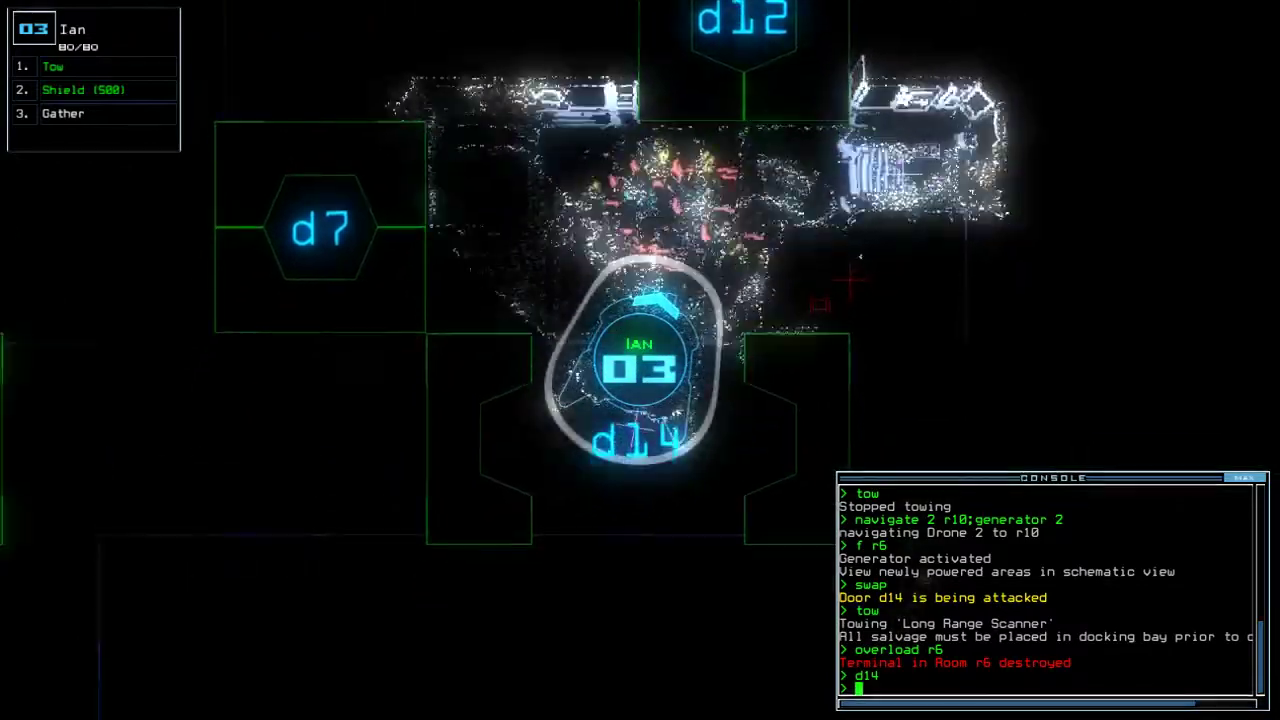
type("ccc")
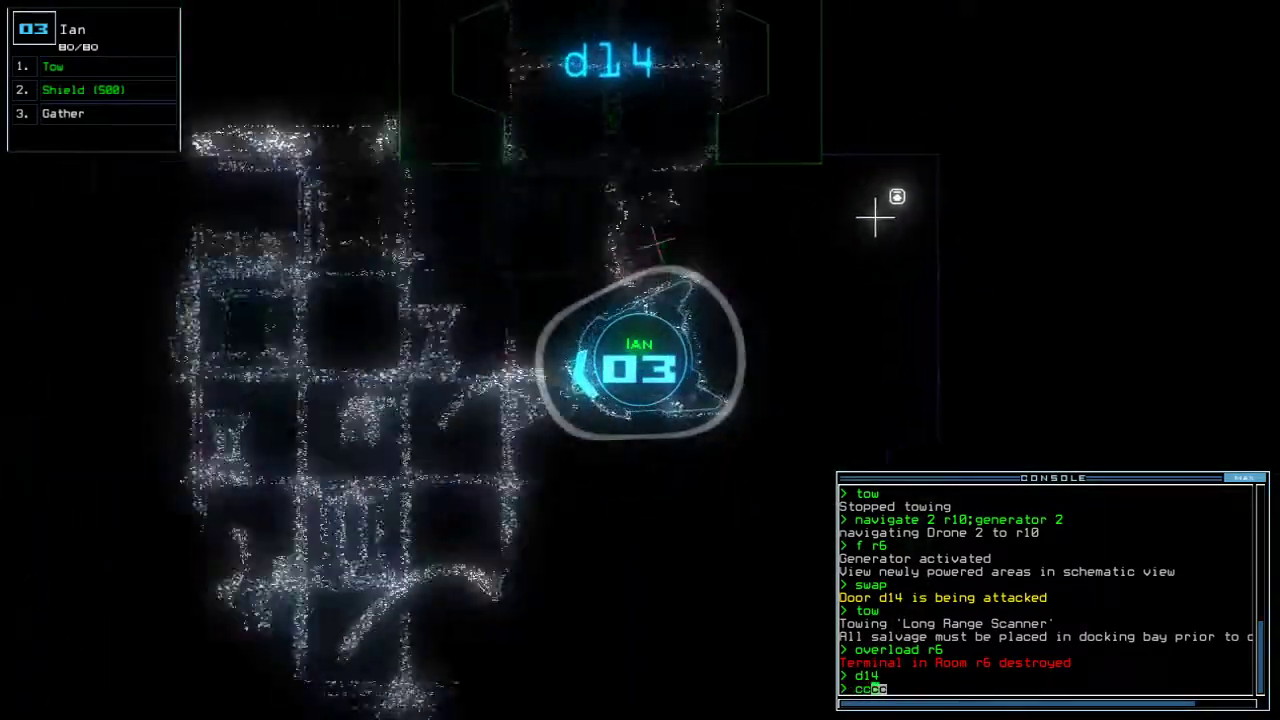
key("Return")
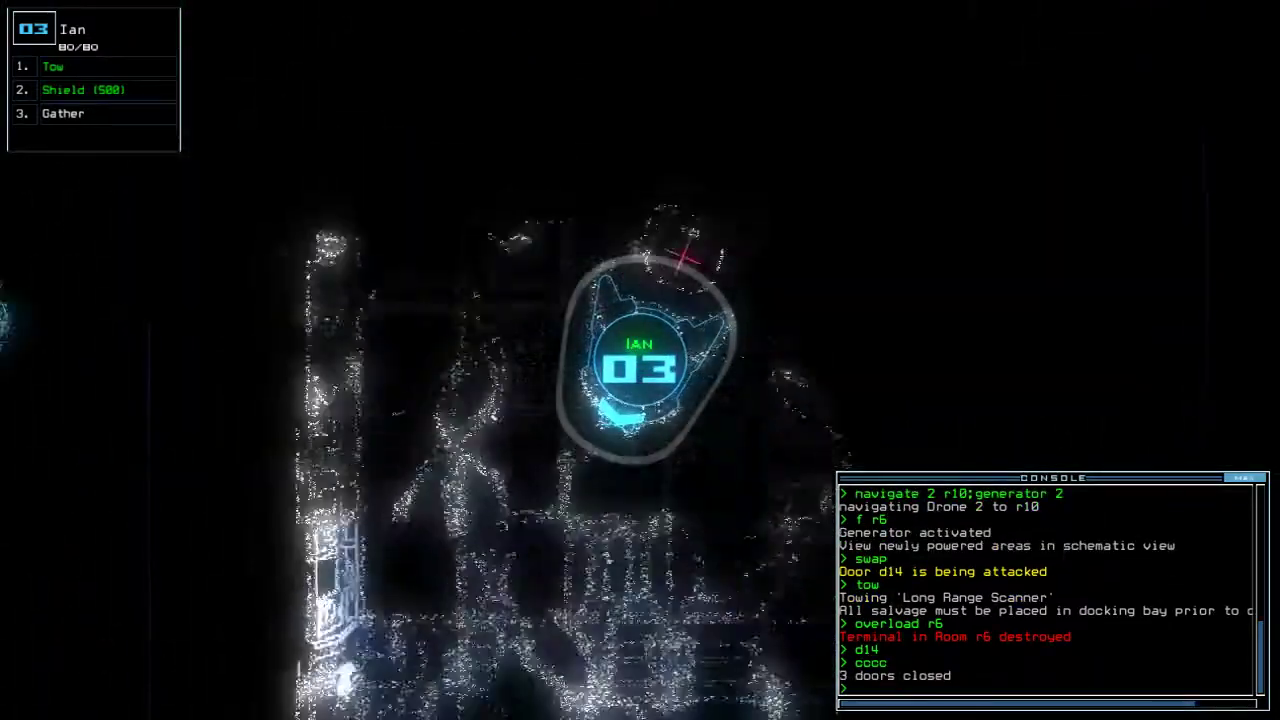
type("d2")
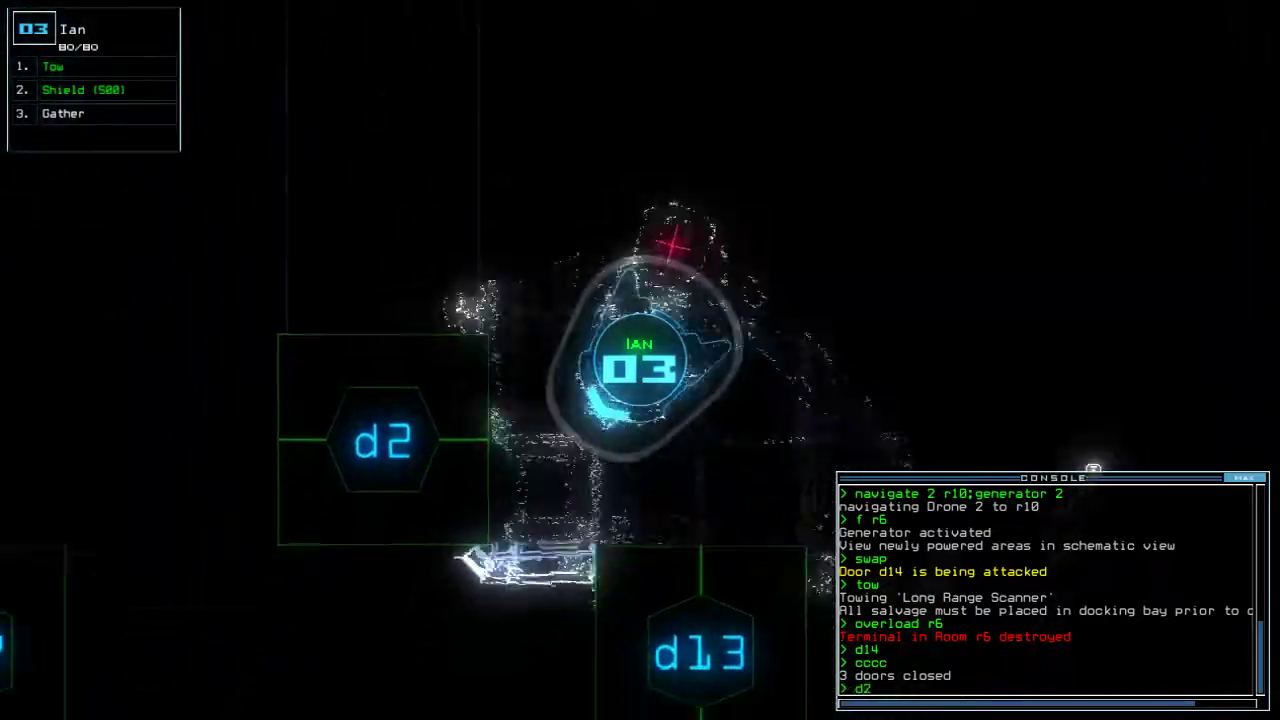
Open door d2, drop the scanner, and trade Ian's Tow to Cliff for Motion
key("Return")
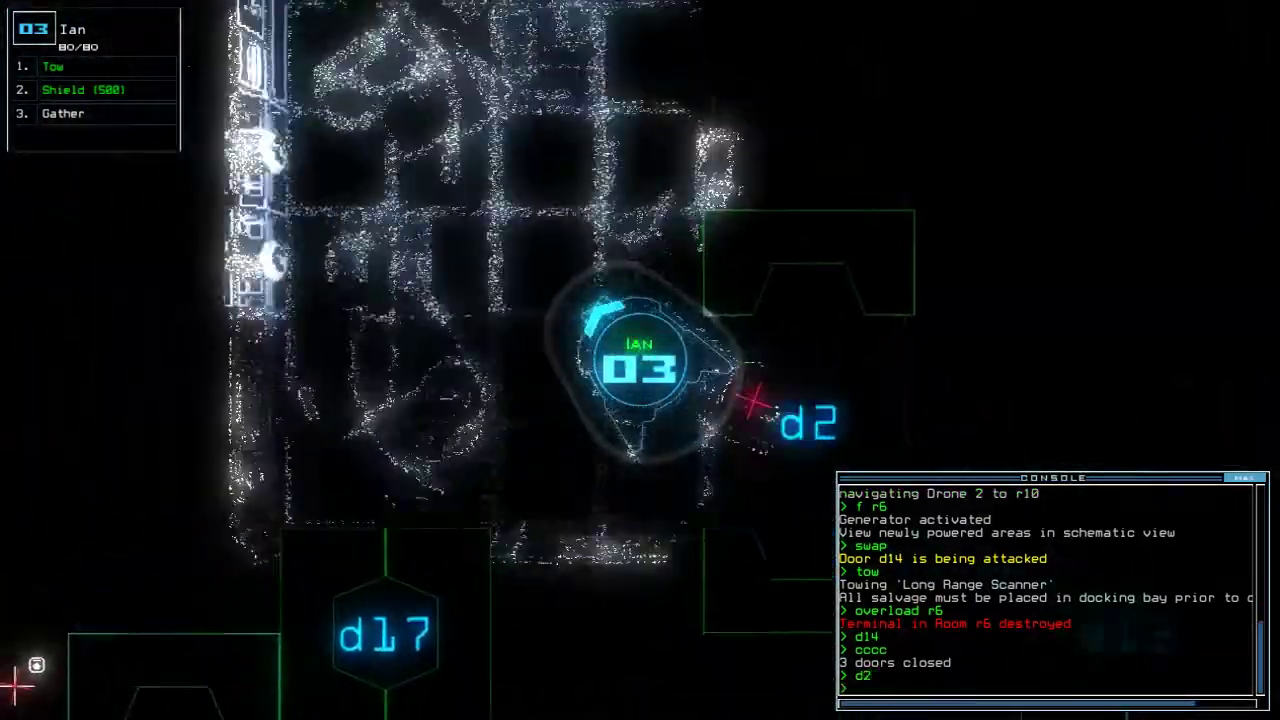
type("tow")
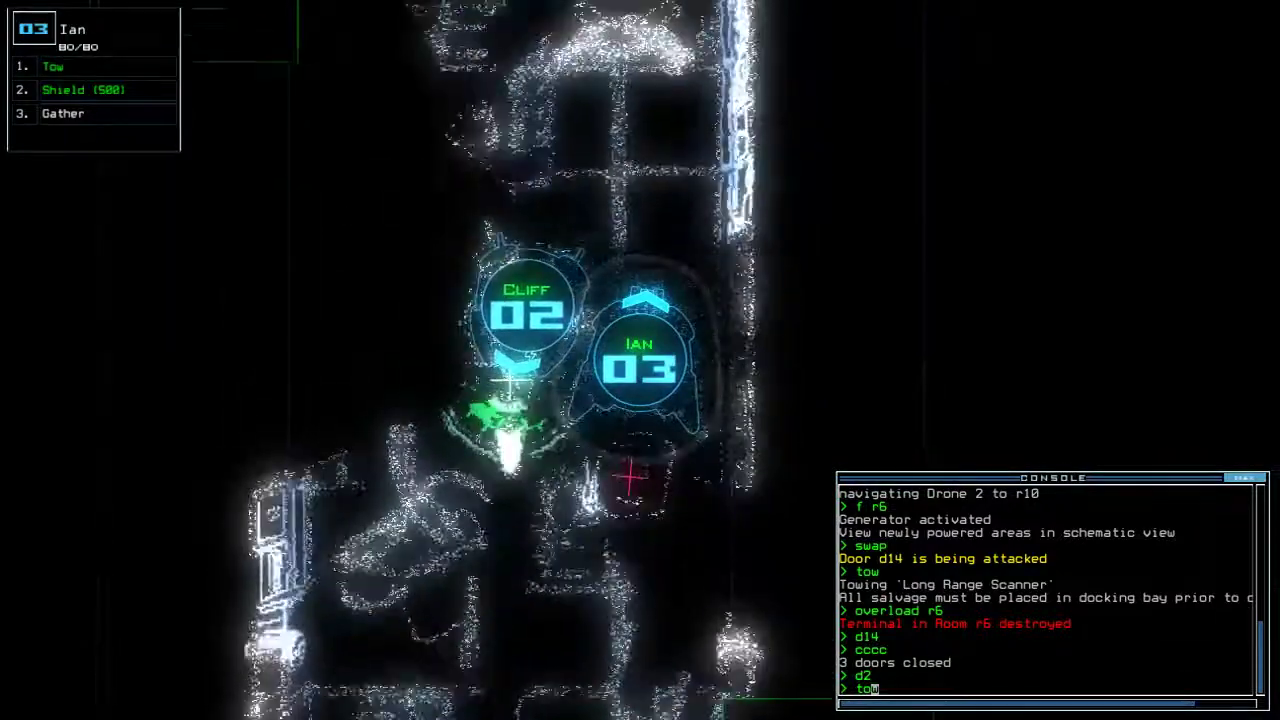
type("swa")
key("Return")
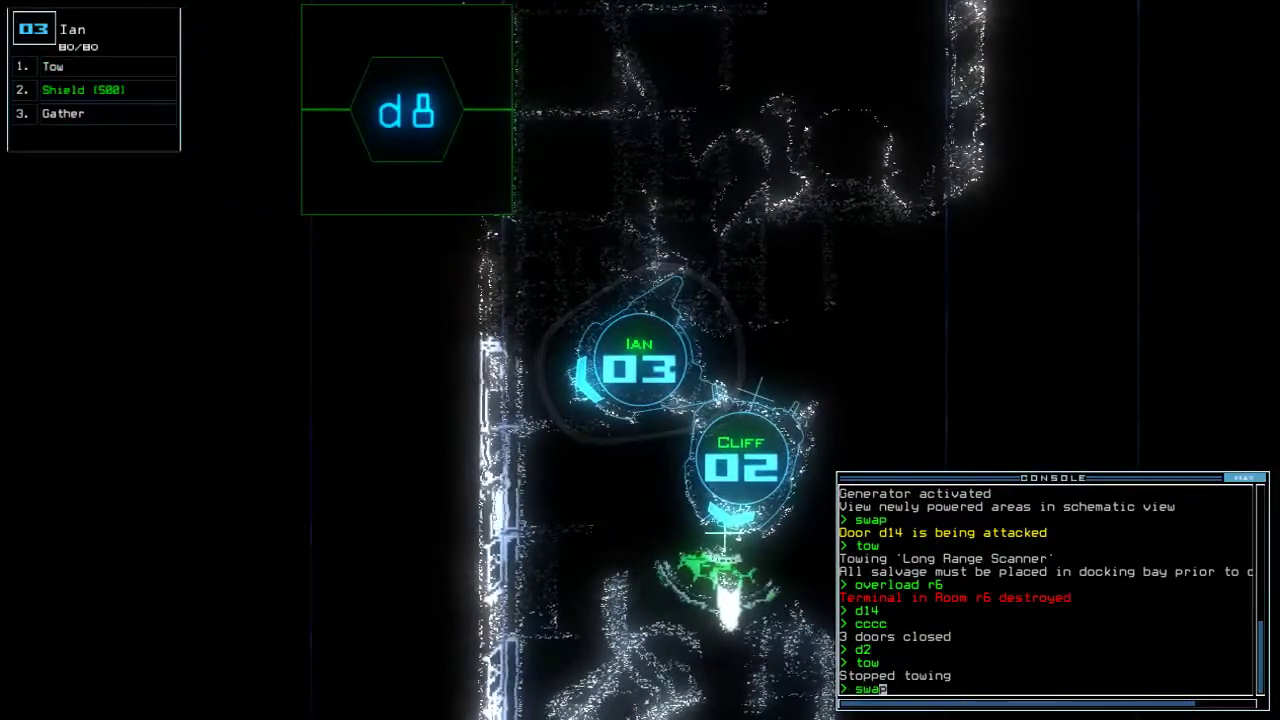
type("p")
key("Return")
key("Return")
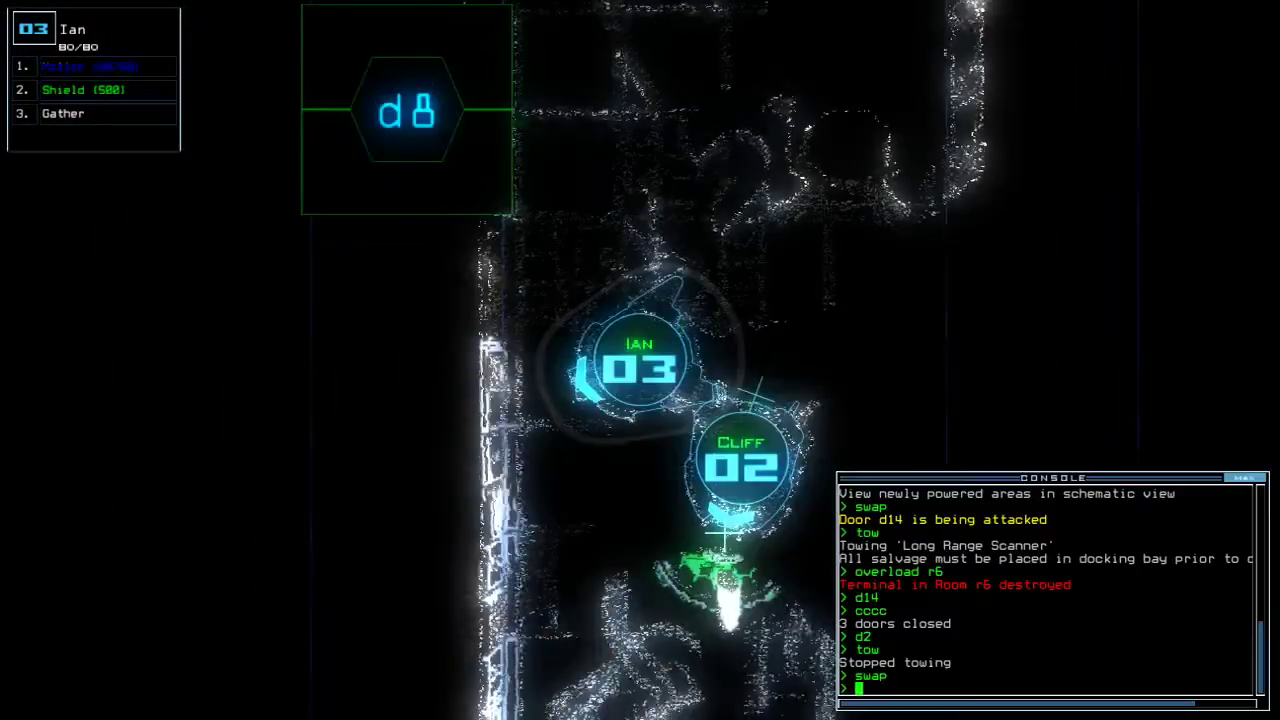
type("tow 2")
key("Return")
key("Return")
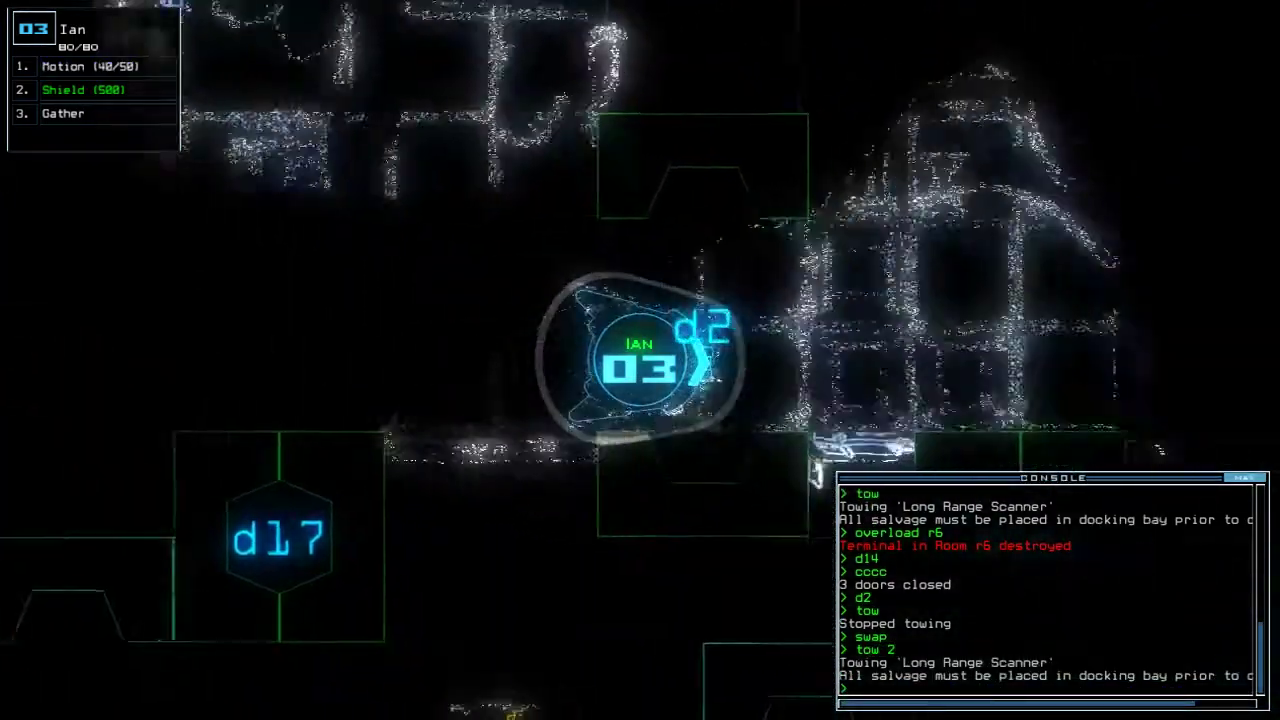
Motion-scan r6 and r10, open door d13, and target room r12
key("space")
type("motion")
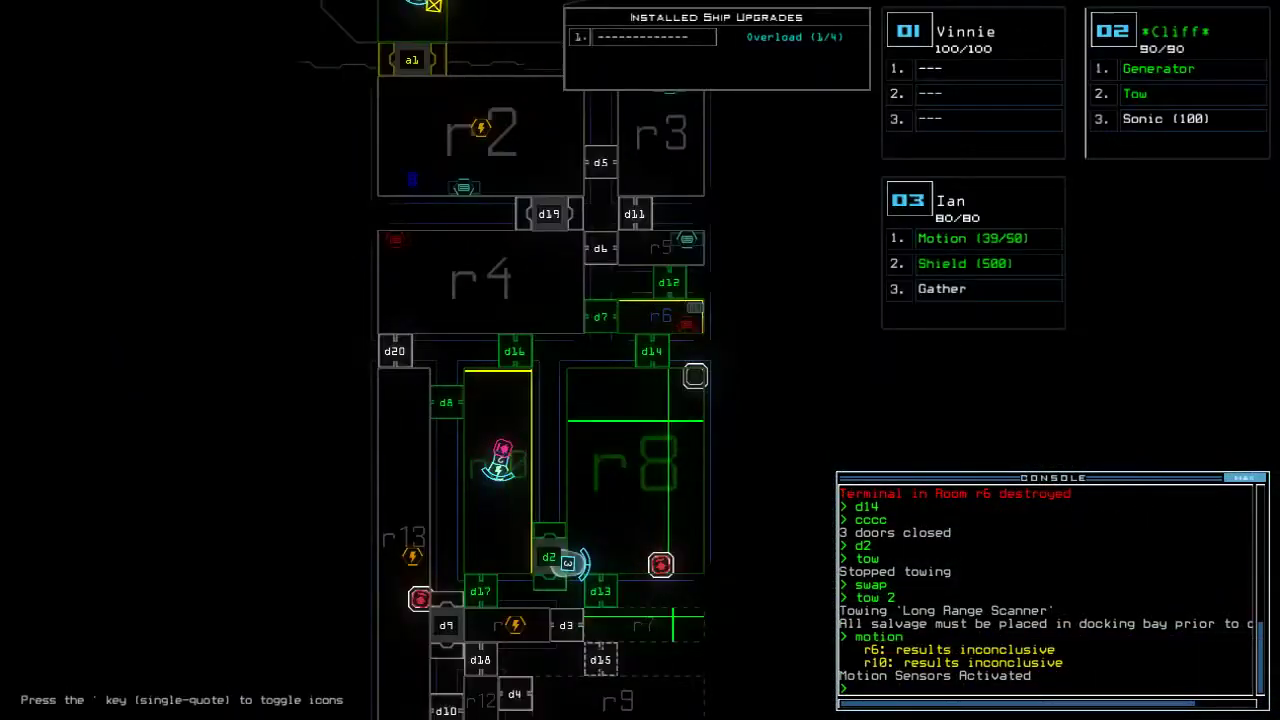
key("space")
type("d13")
key("Return")
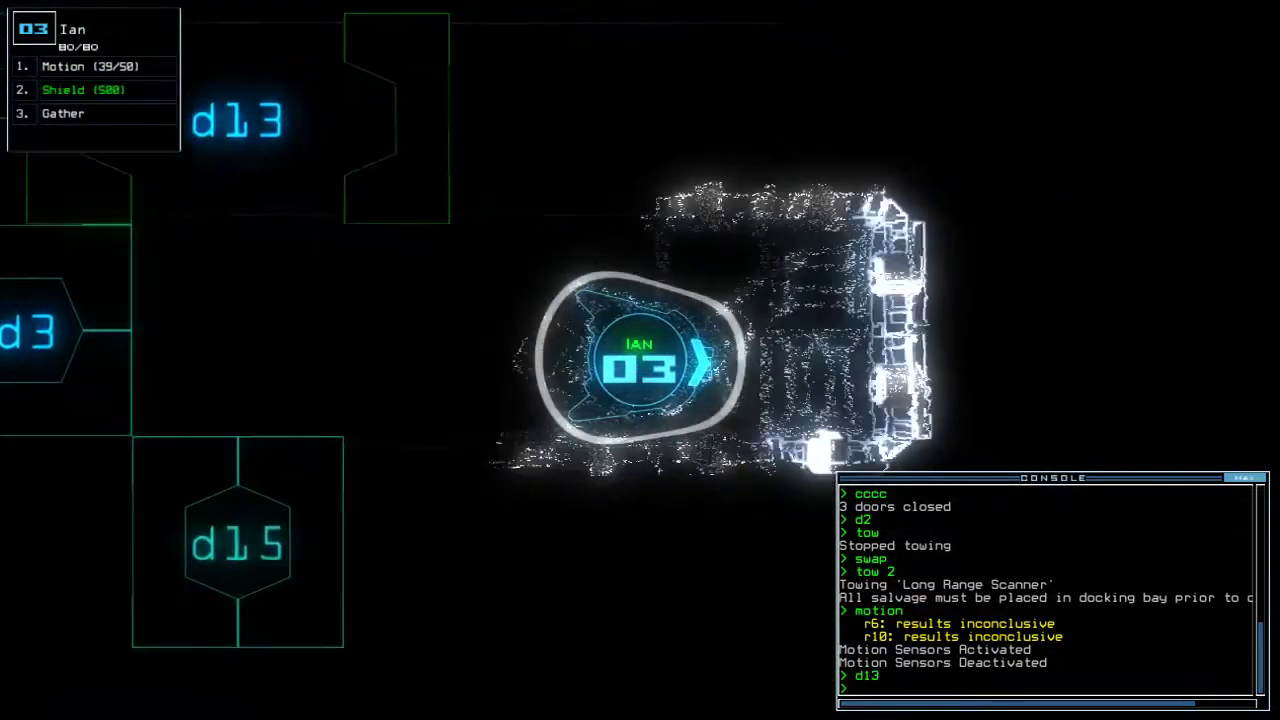
key("space")
type("f r1")
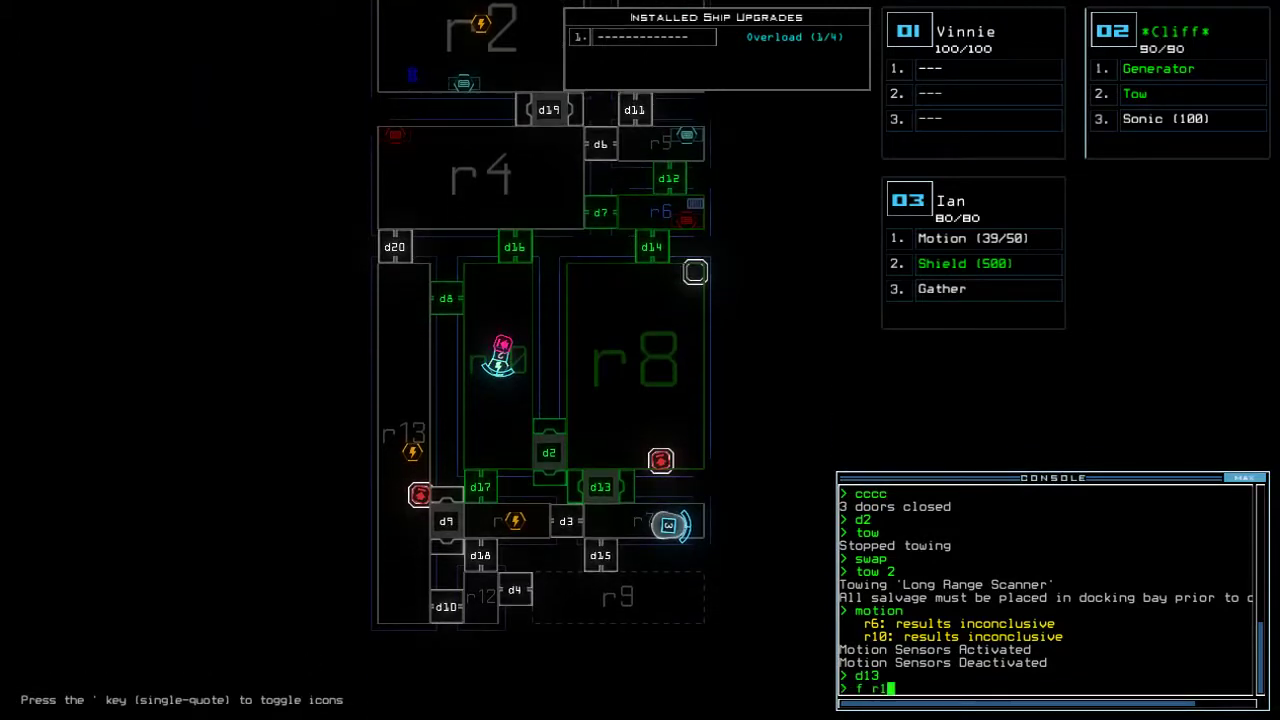
type("2")
key("Return")
type("d17")
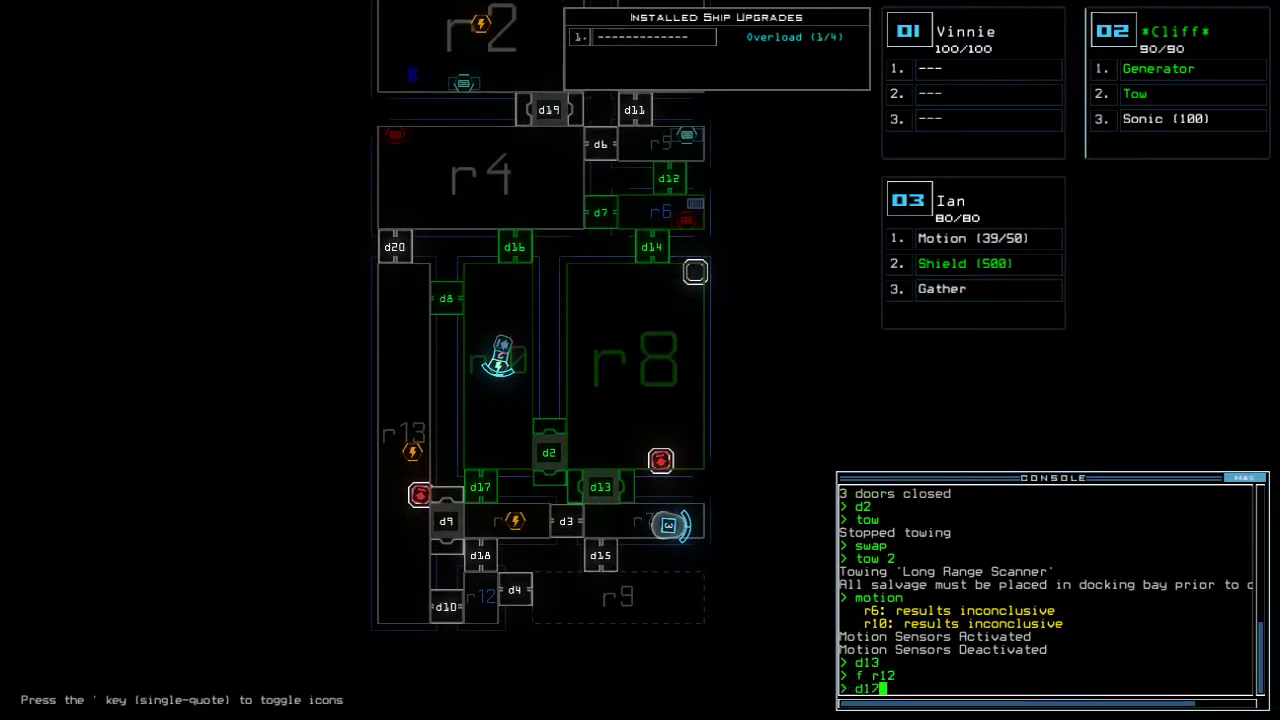
Open door d17, move Cliff south, and restart the generator
key("2")
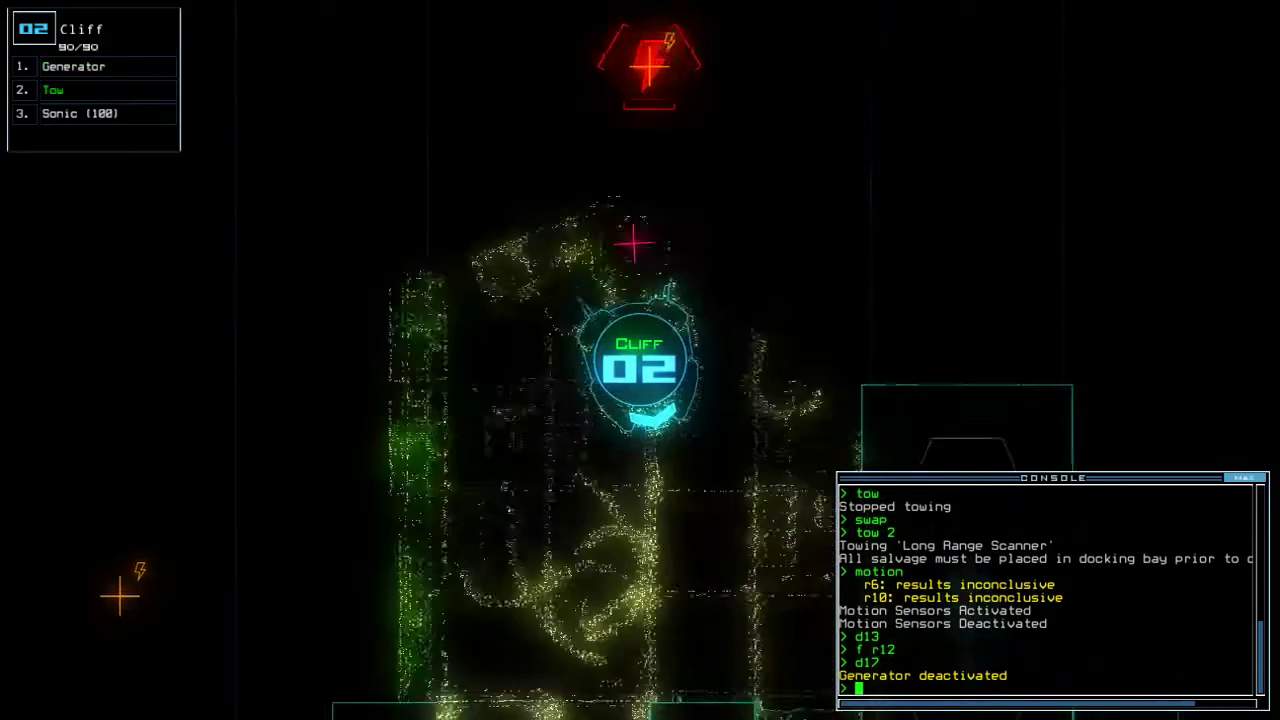
key("Down")
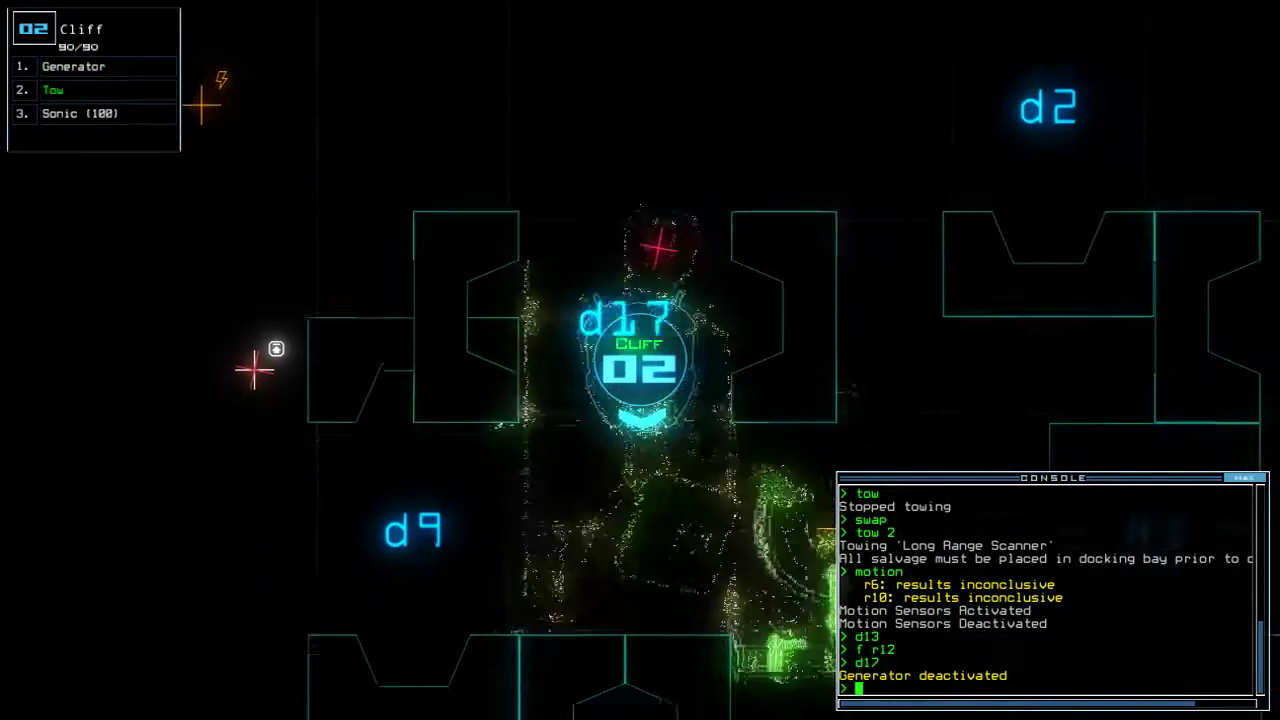
type("g")
key("Return")
key("space")
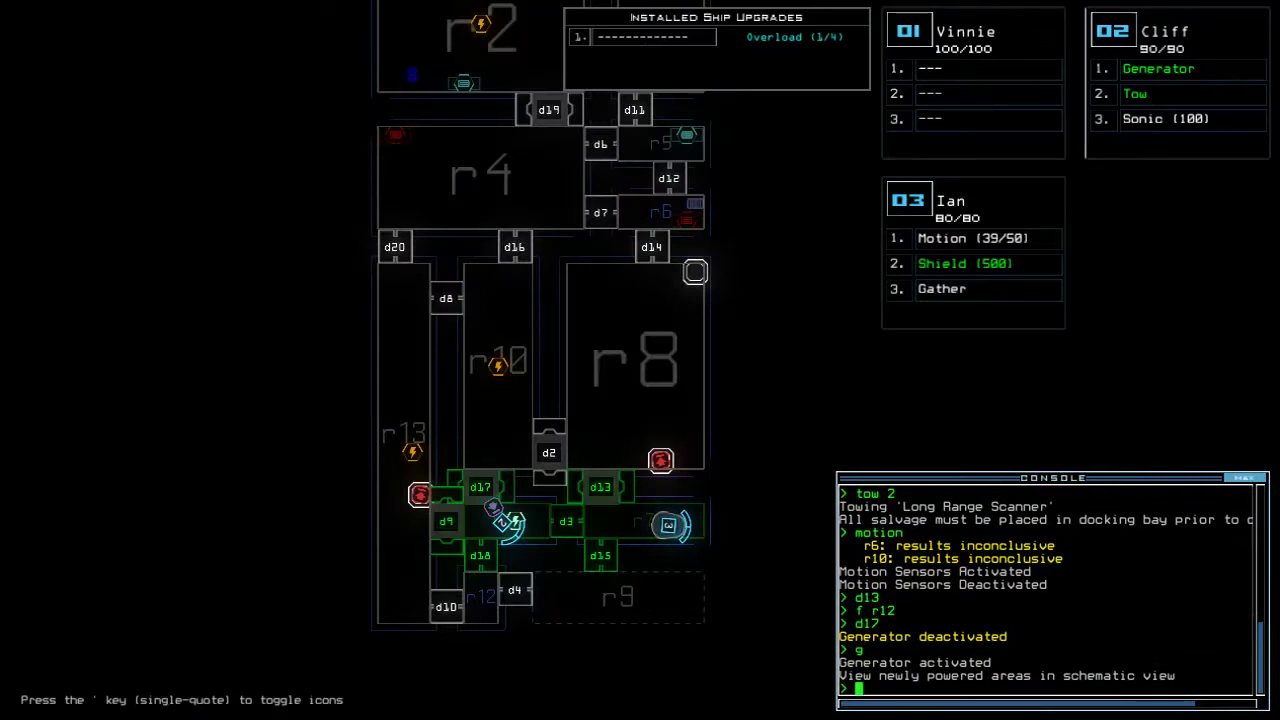
Steer Ian onward through the ship and close the three open doors
key("3")
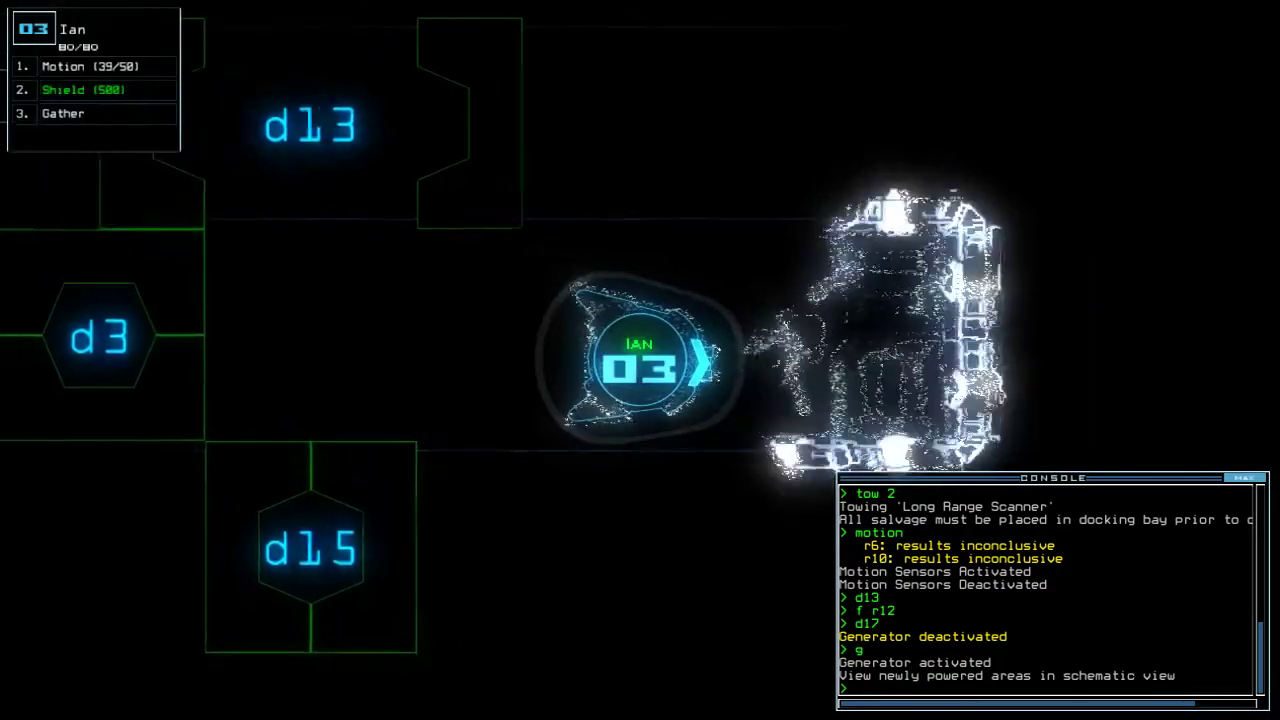
key("Up")
key("Up")
key("Left")
key("Left")
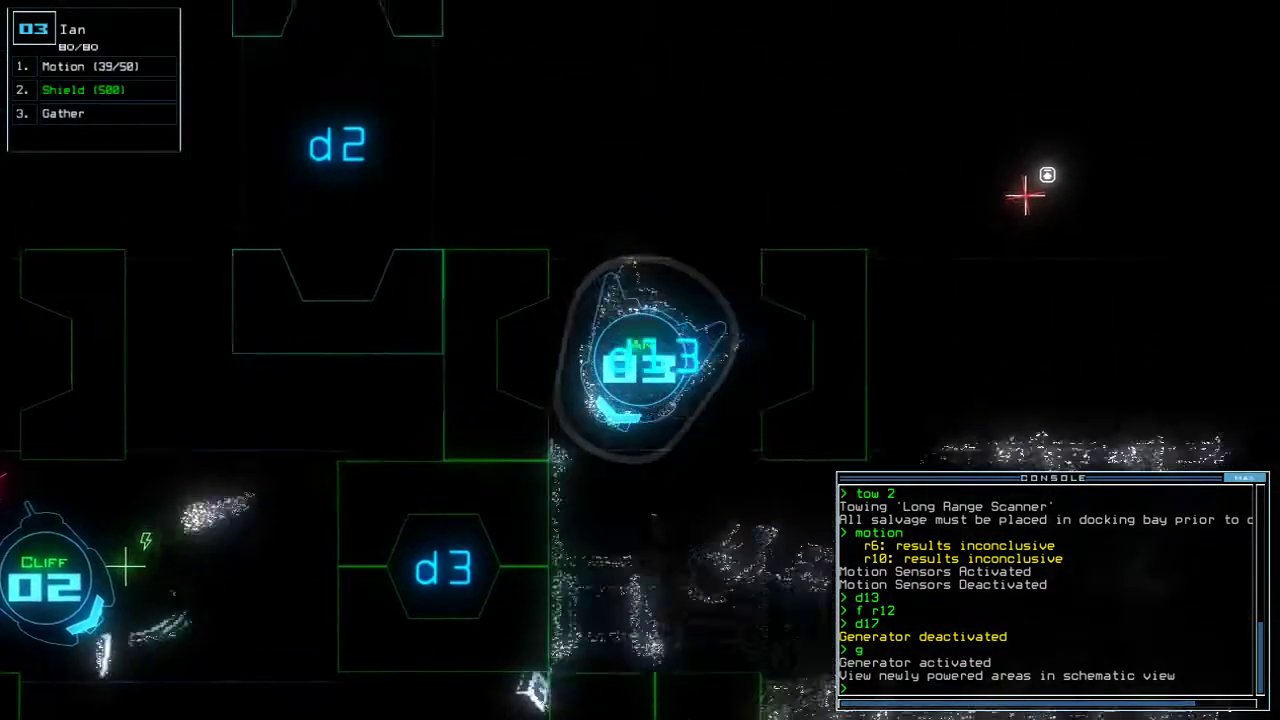
type("cccc")
key("Return")
key("space")
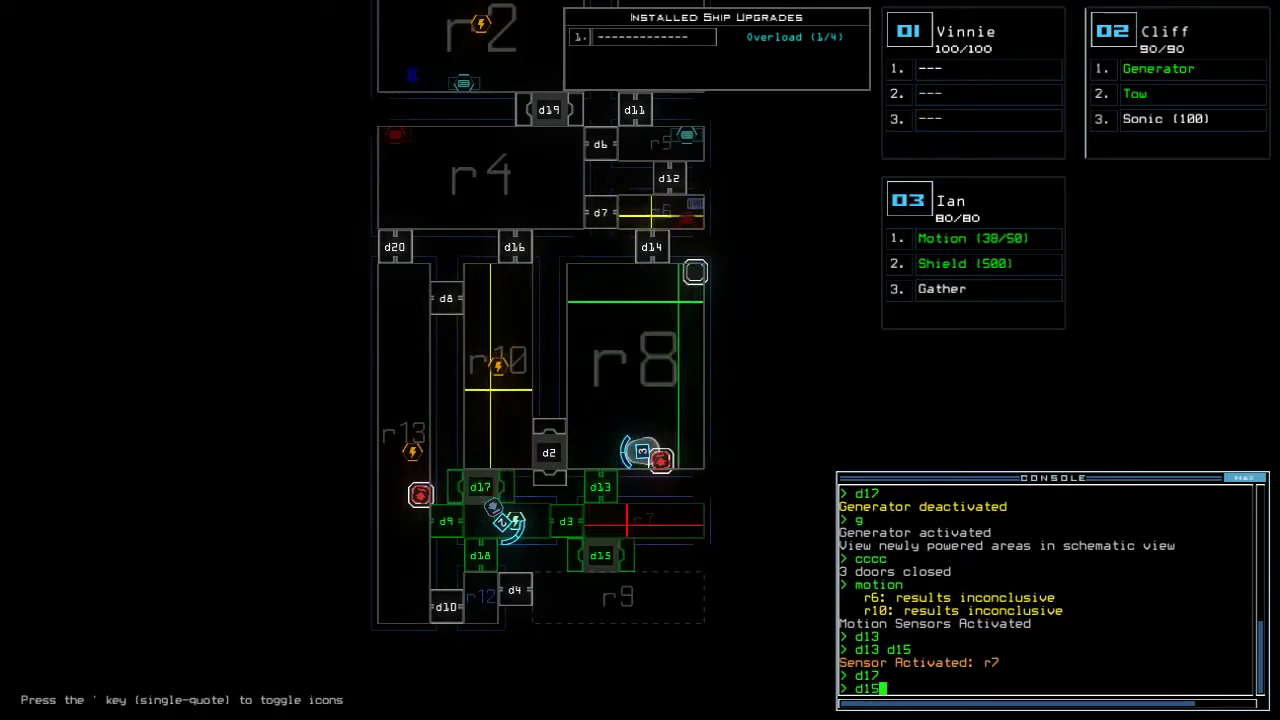
Toggle door d15 and have Cliff power the generator with 2g
key("2")
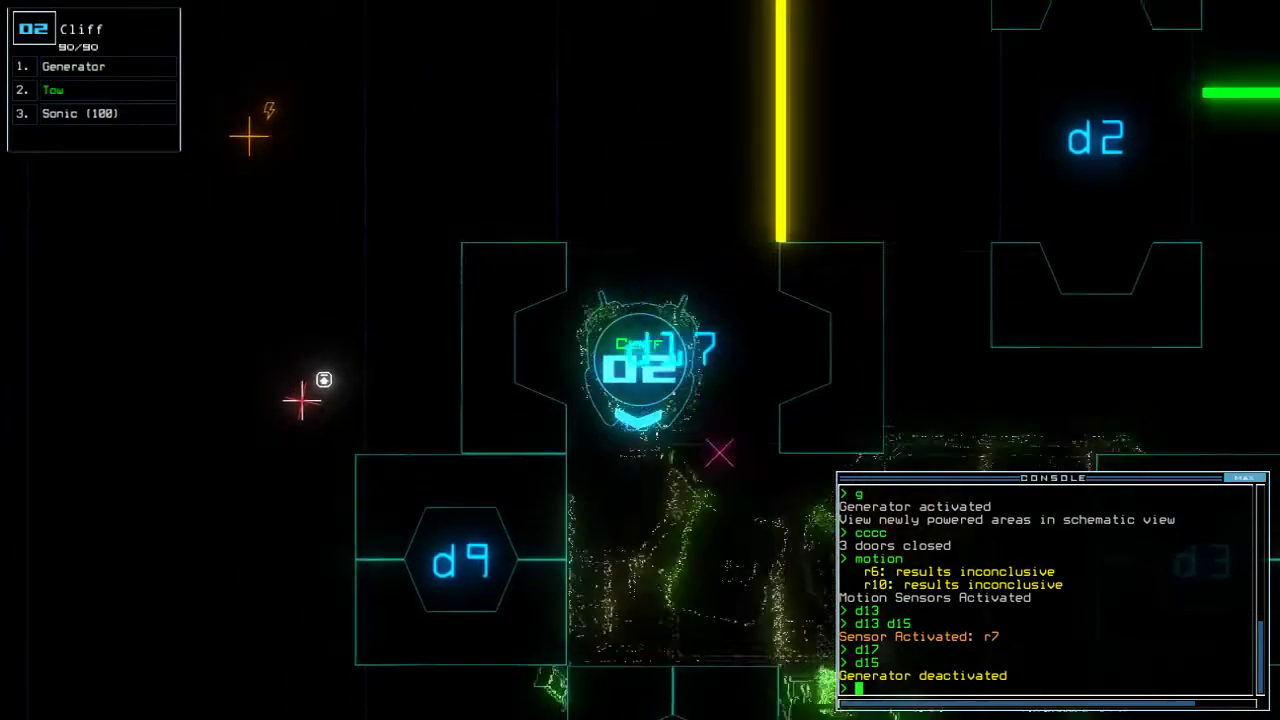
key("3")
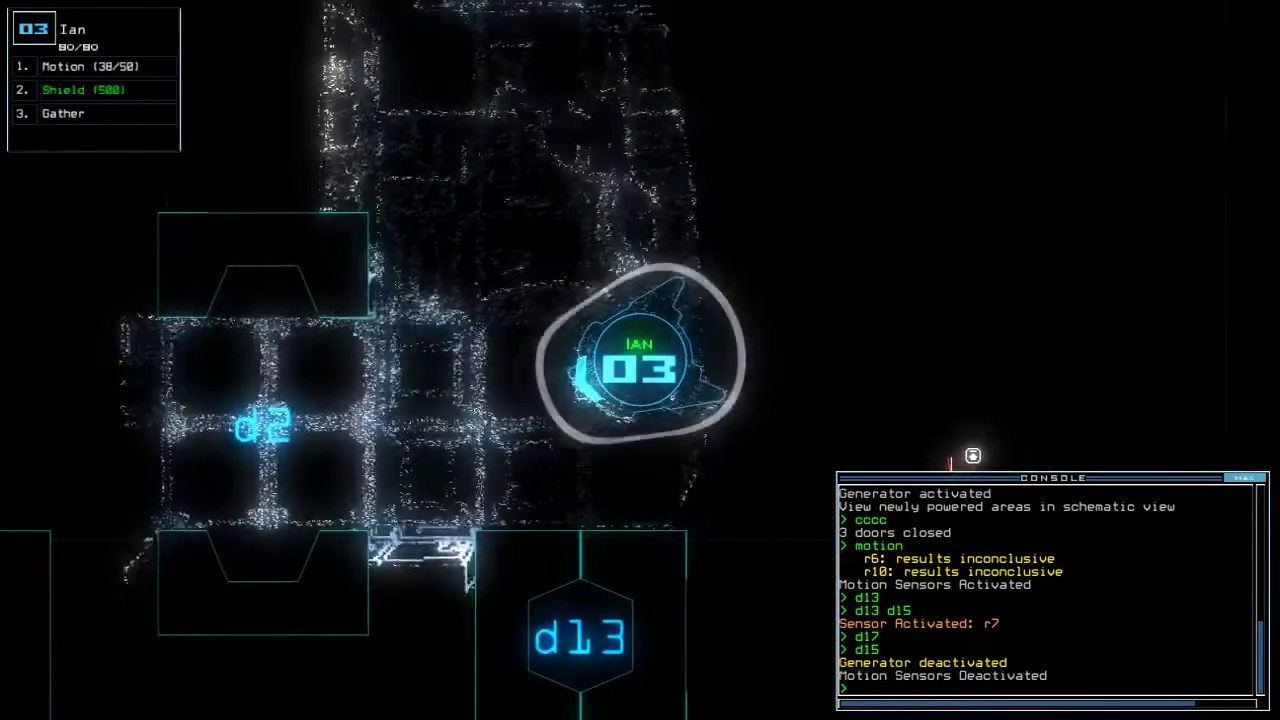
type("2")
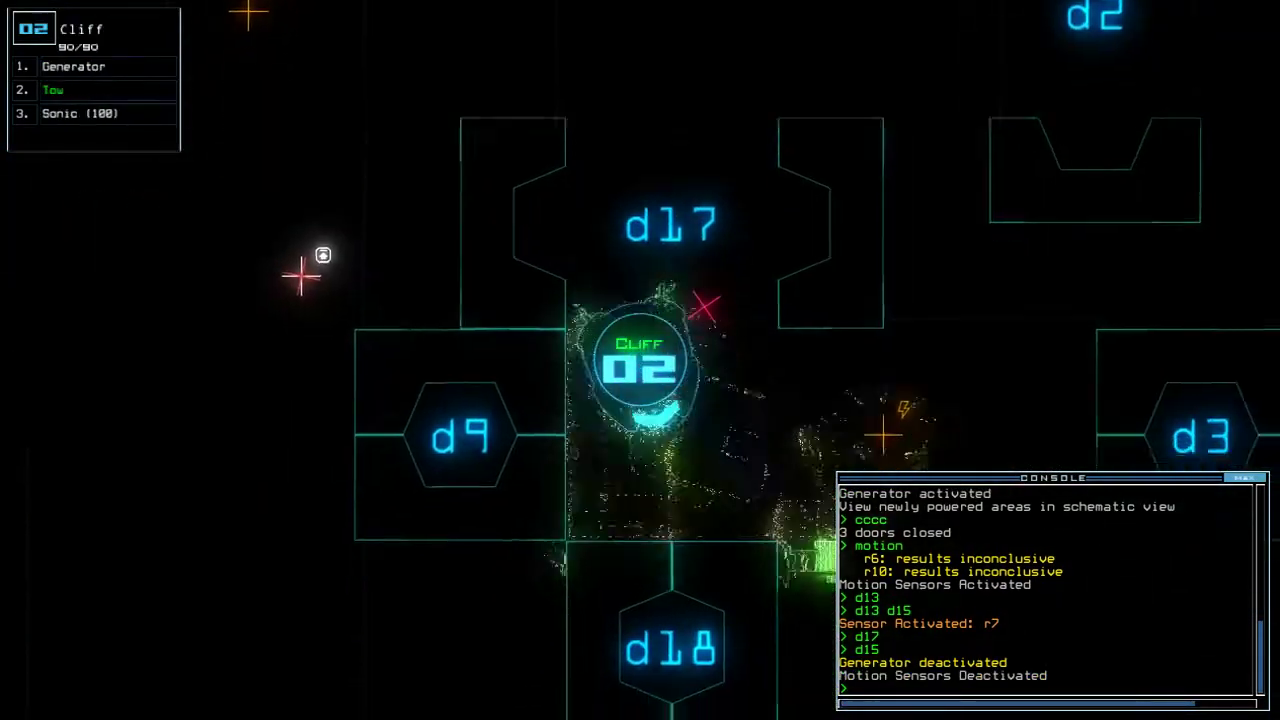
type("g")
key("Return")
key("space")
Move Cliff away from the generator and close the two nearby doors
key("3")
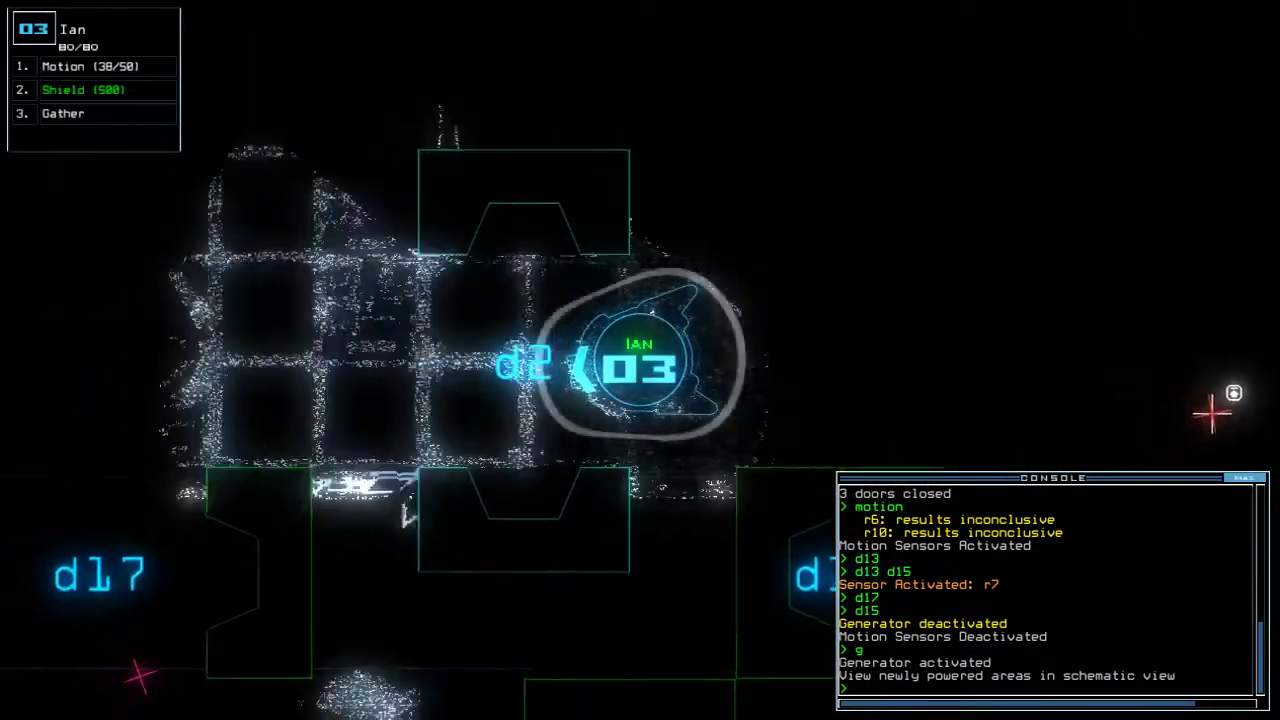
key("2")
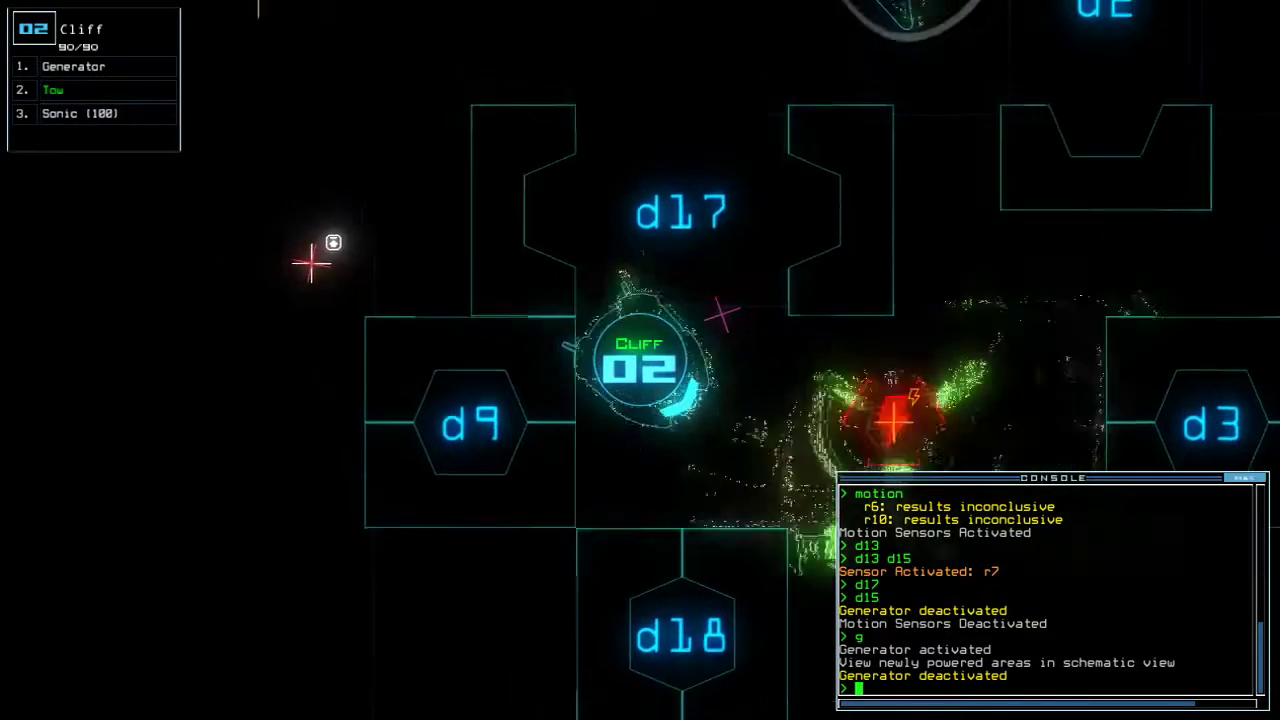
key("Up")
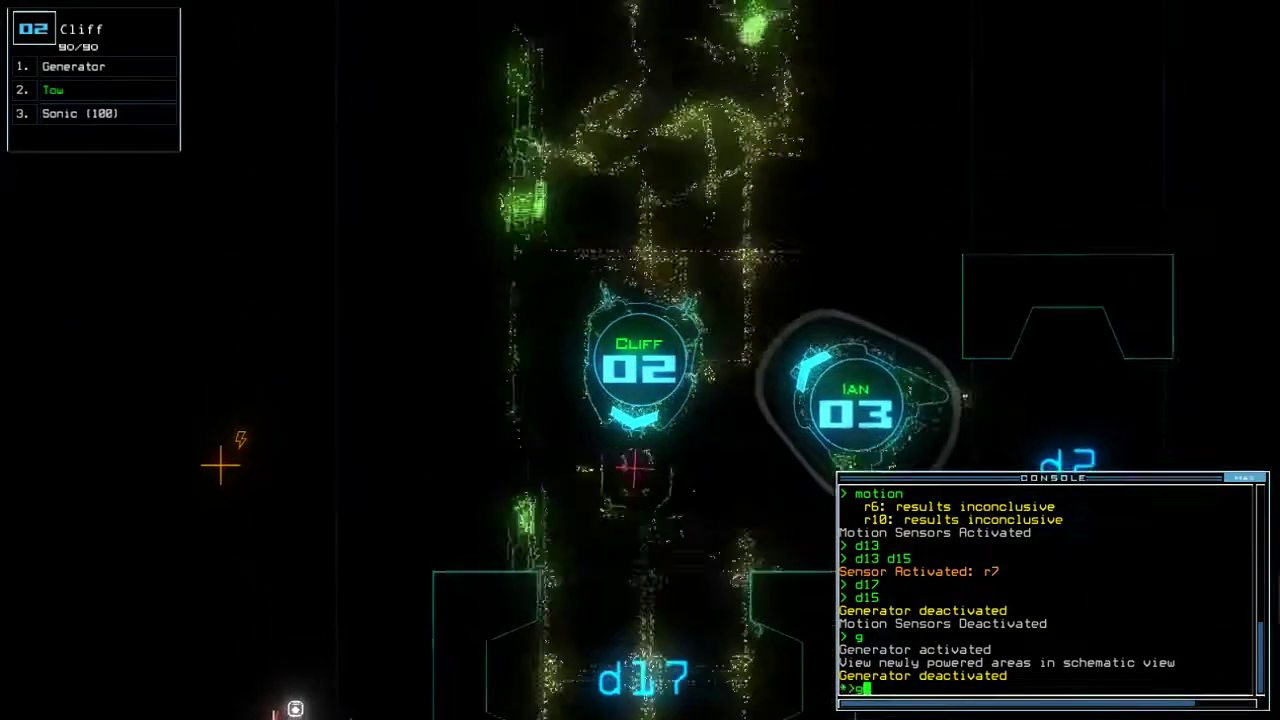
type("cccc")
key("Return")
key("space")
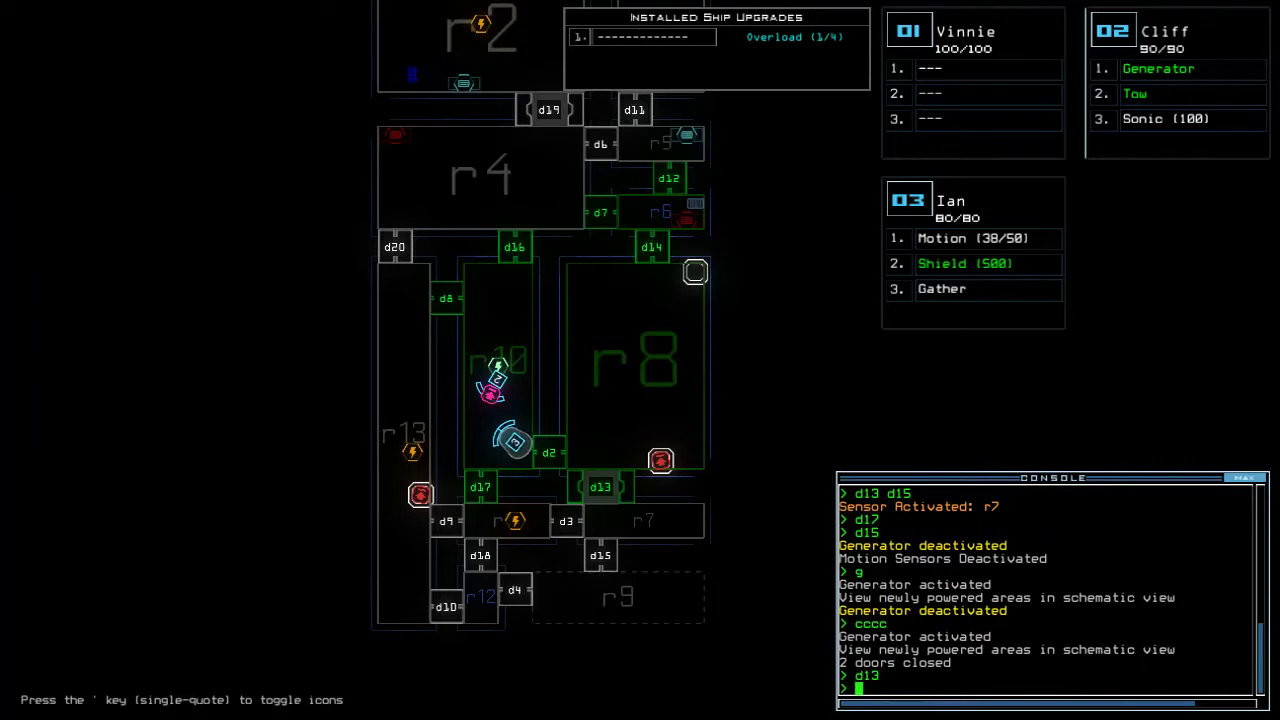
type("motion")
Motion-scan nearby rooms, target rooms r6 and r8, and open doors d13 and d14
key("Return")
type("f r6")
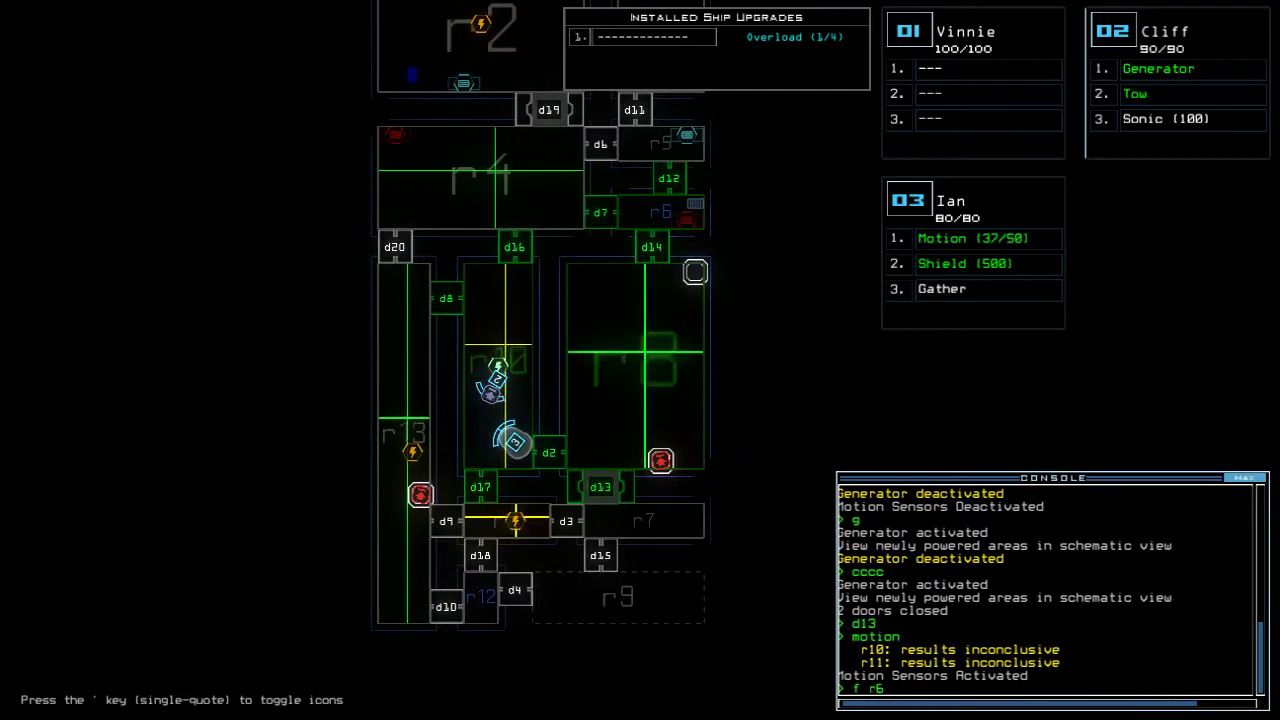
key("Return")
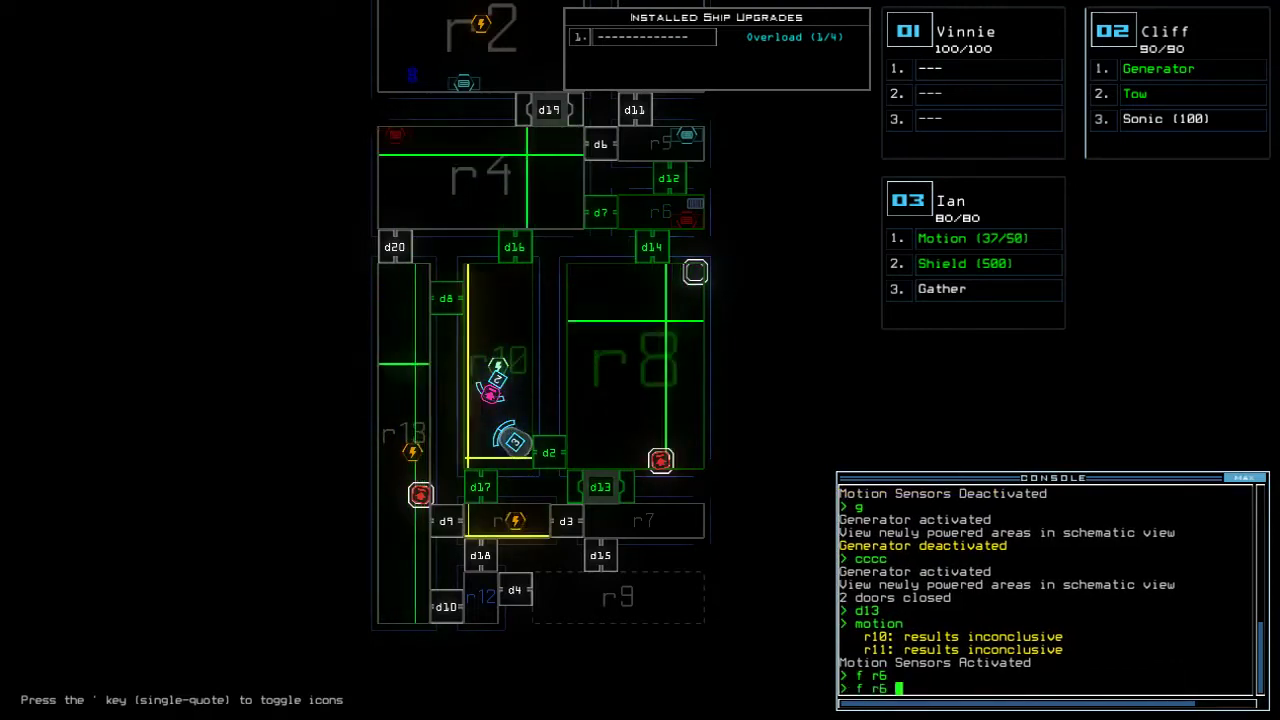
type("r8")
type("d13 d1")
key("Return")
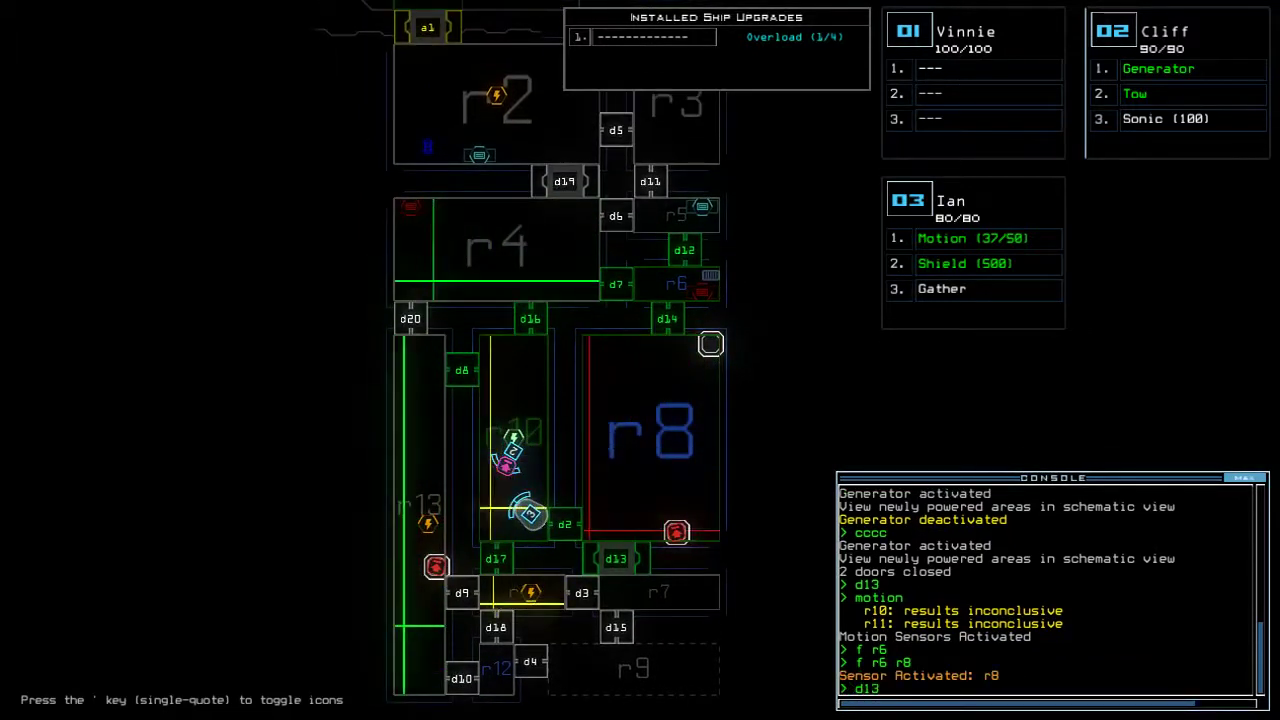
type("4")
key("Return")
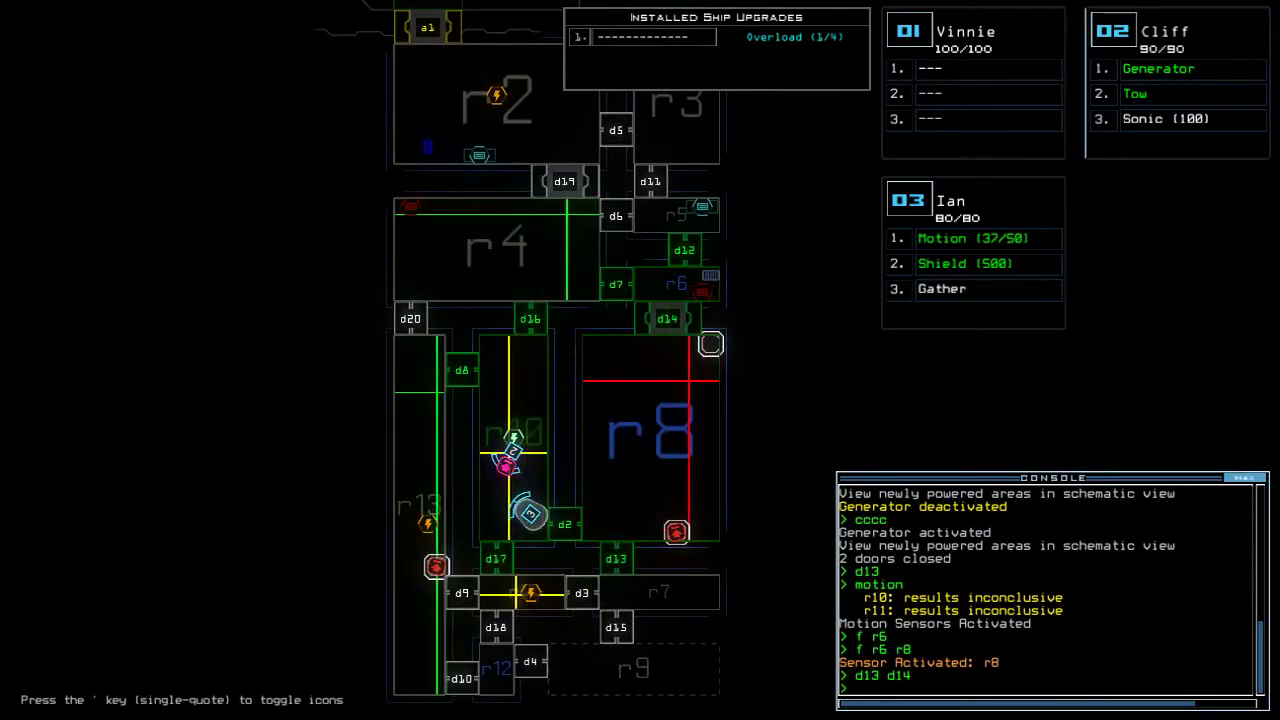
Open door d17 while checking Cliff's camera and the schematic
key("space")
type("d17")
key("Return")
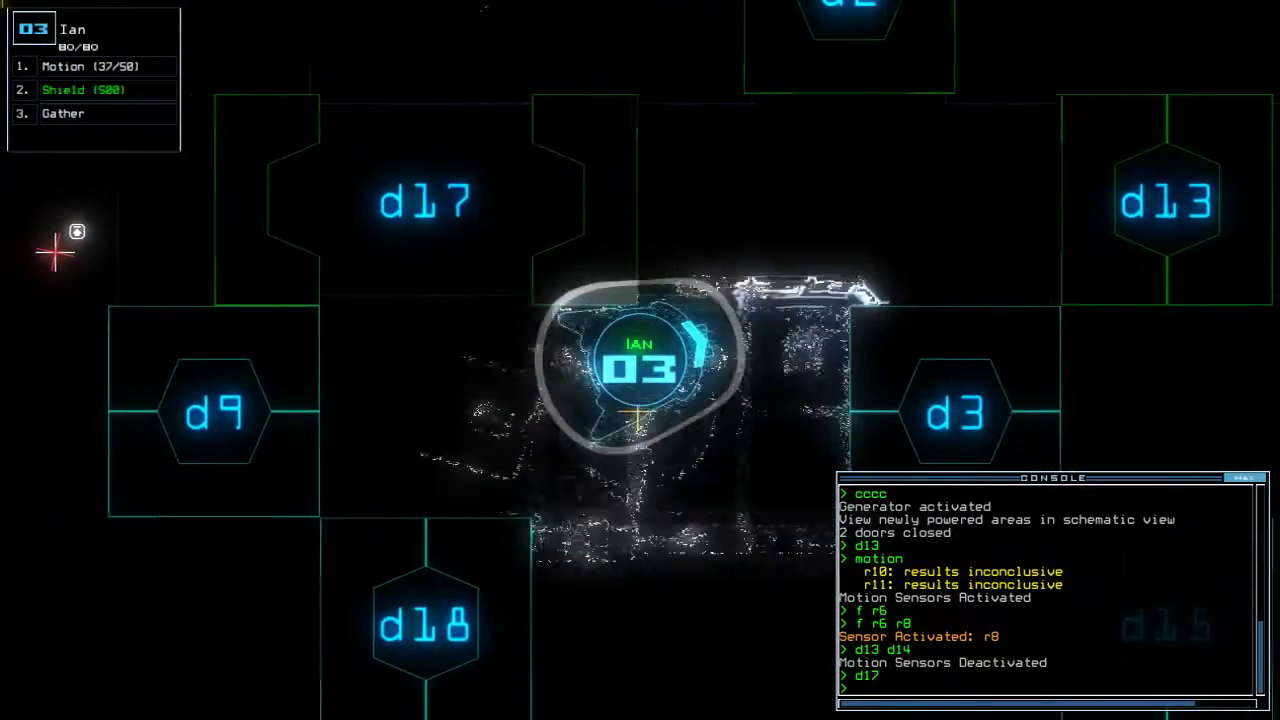
key("space")
type("mo")
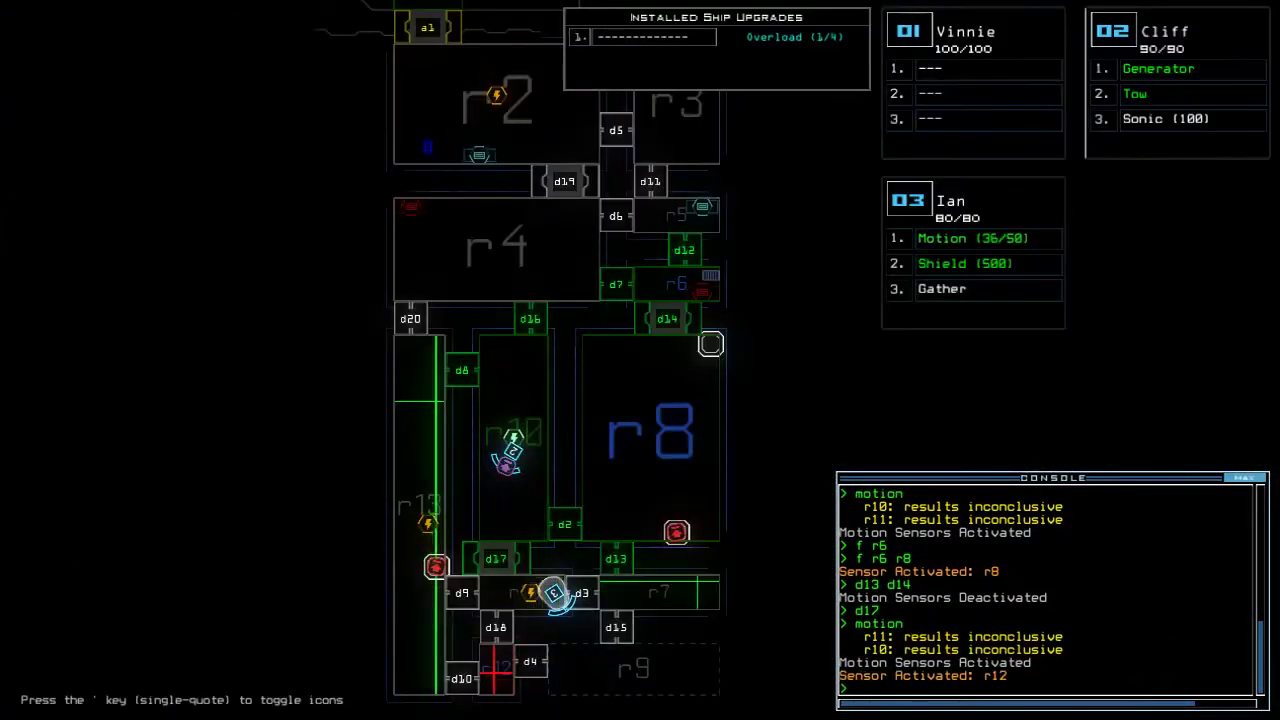
key("space")
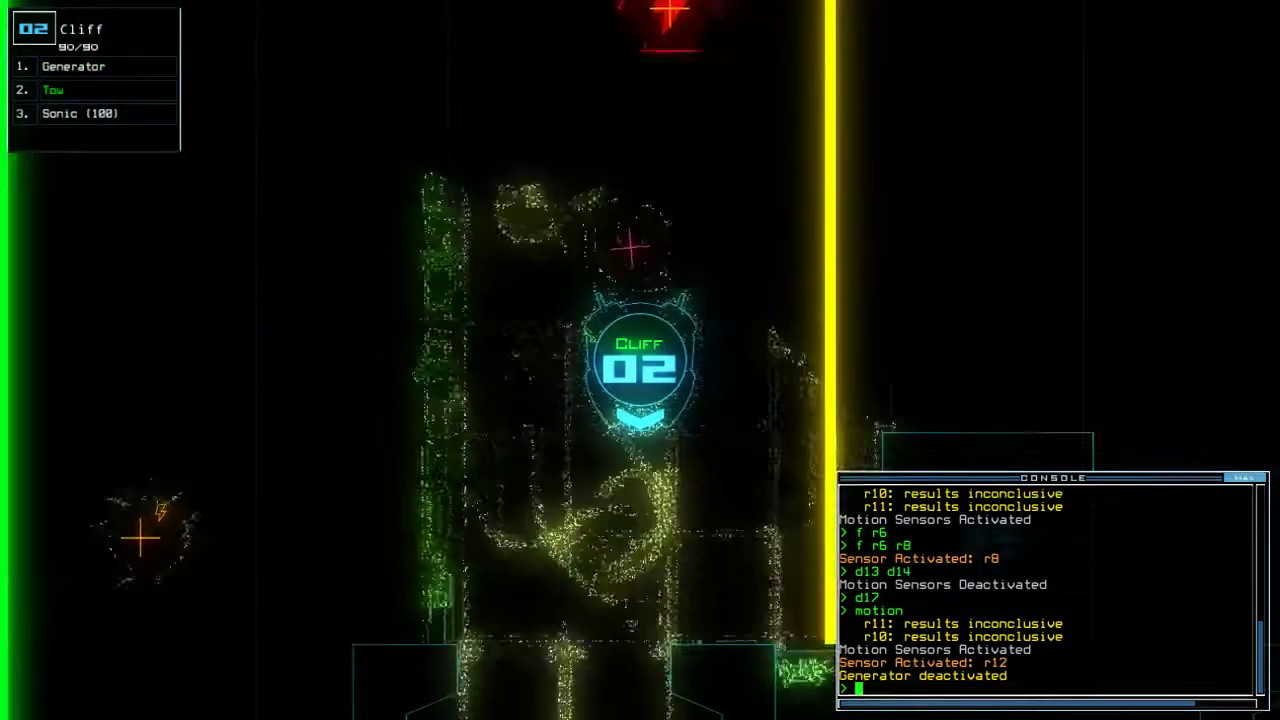
key("space")
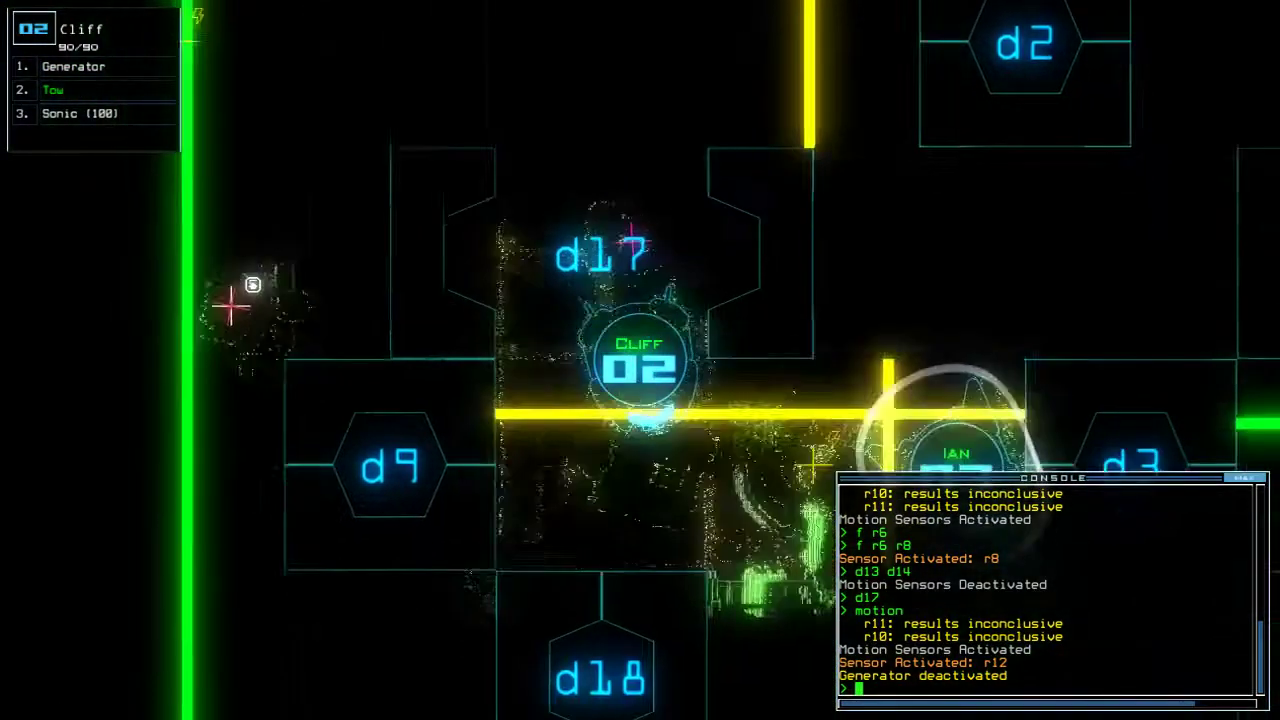
type("g")
Restart the generator, open d3, rescan motion (inconclusive), and open d15
key("Return")
type("d3")
key("Return")
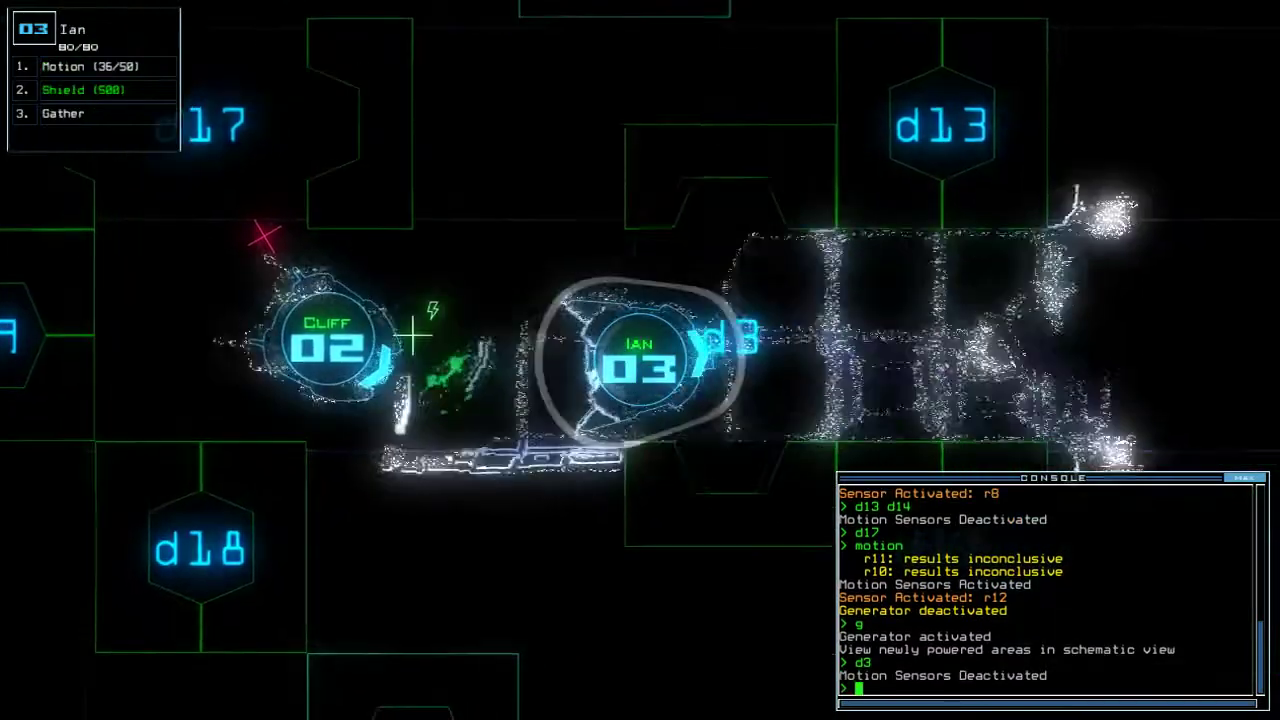
type("motion")
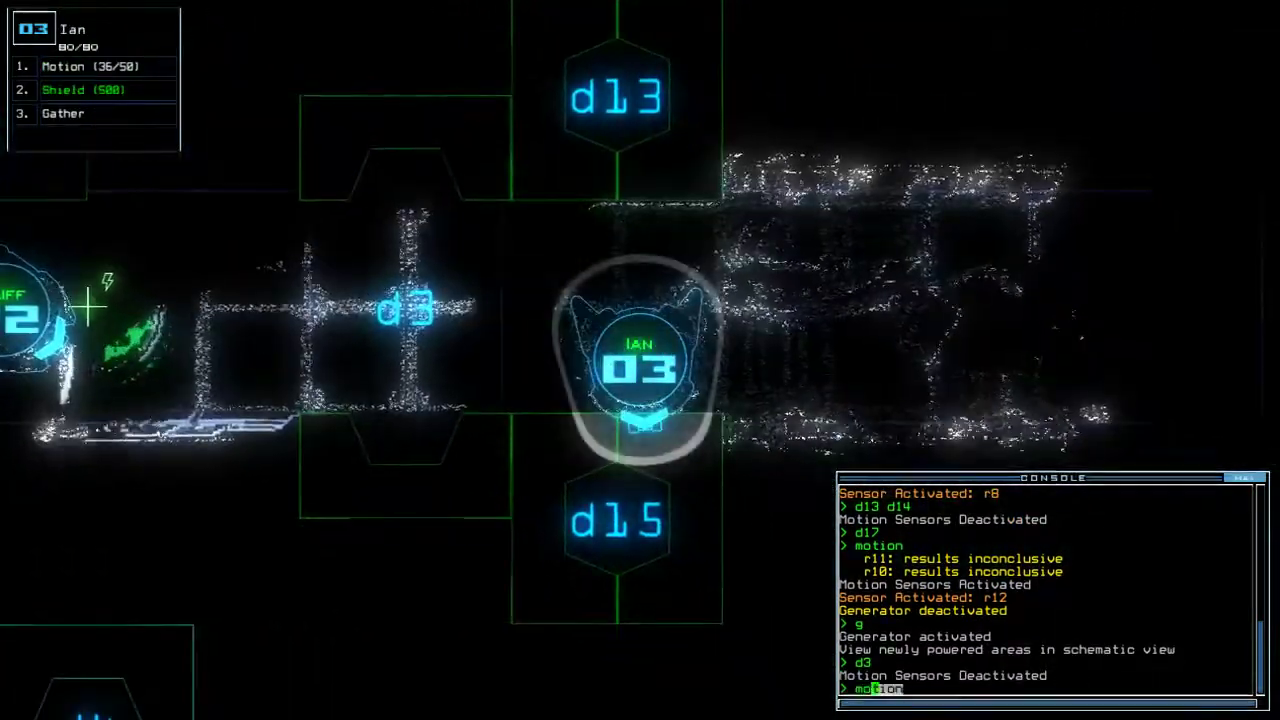
key("Return")
type("d15")
key("Return")
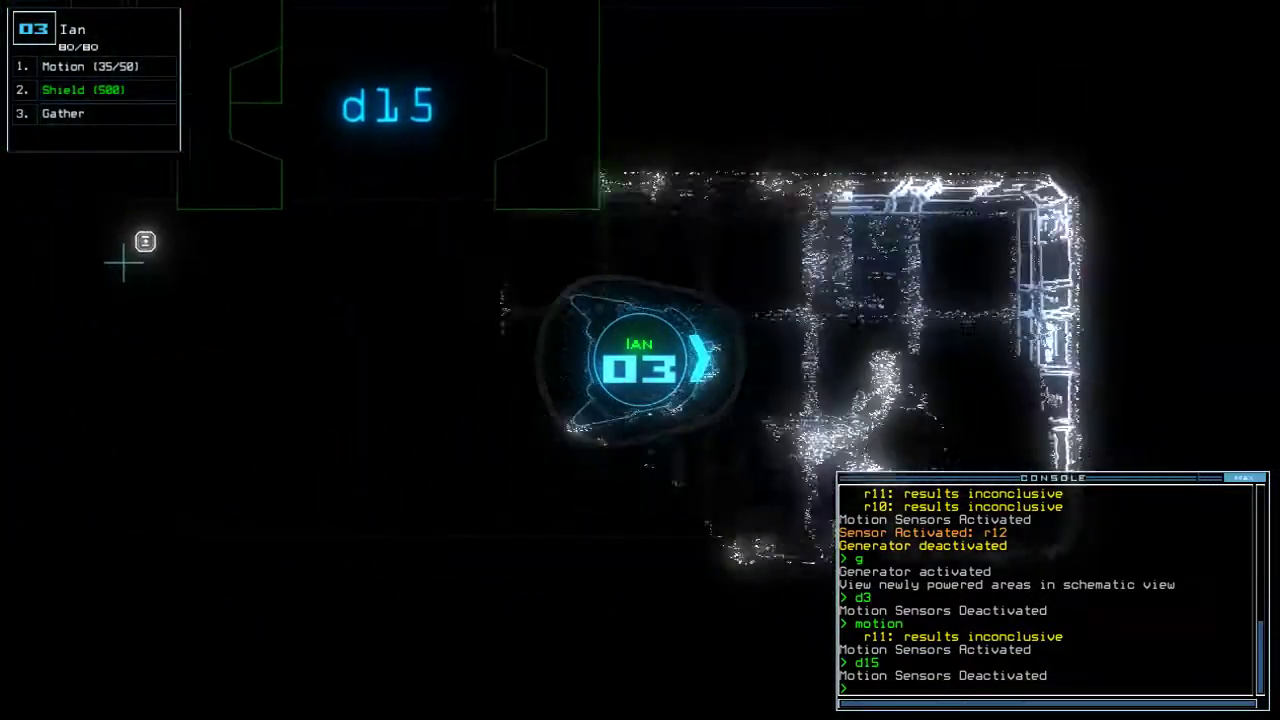
key("space")
key("2")
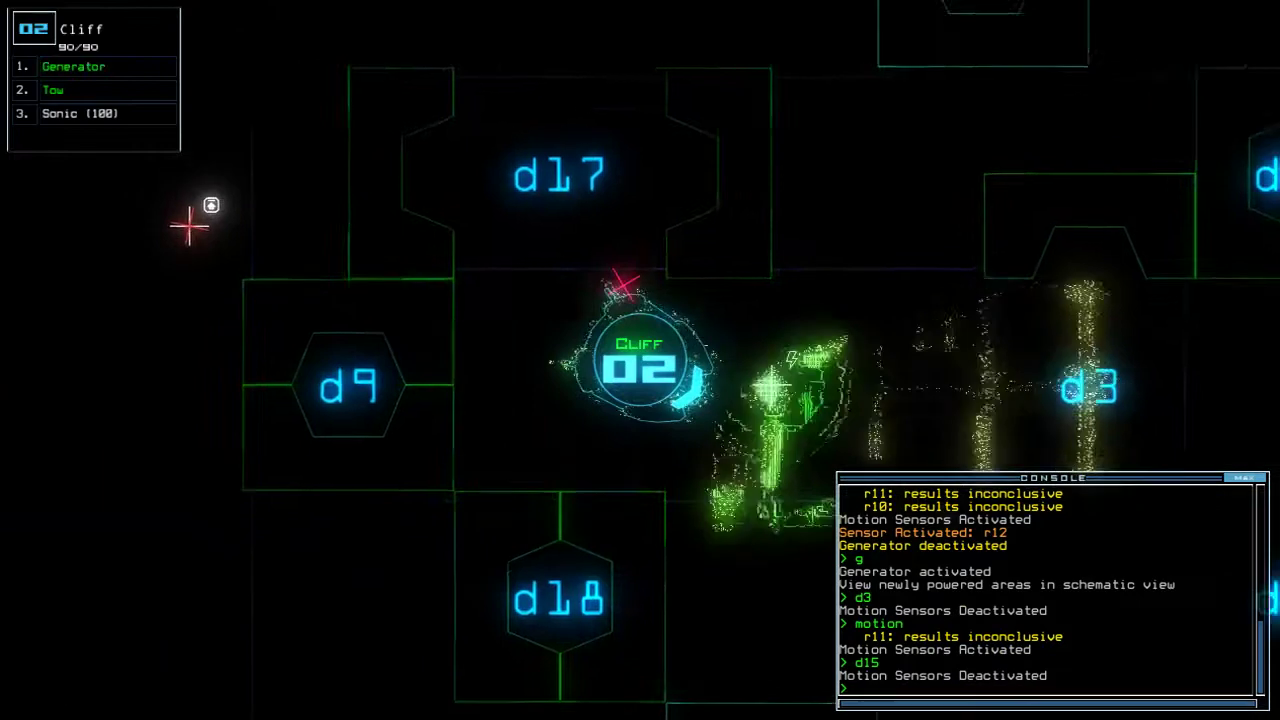
type("g")
Send Ian to Cliff's room, power the generator, and open door d16
key("Return")
type("navigate 3")
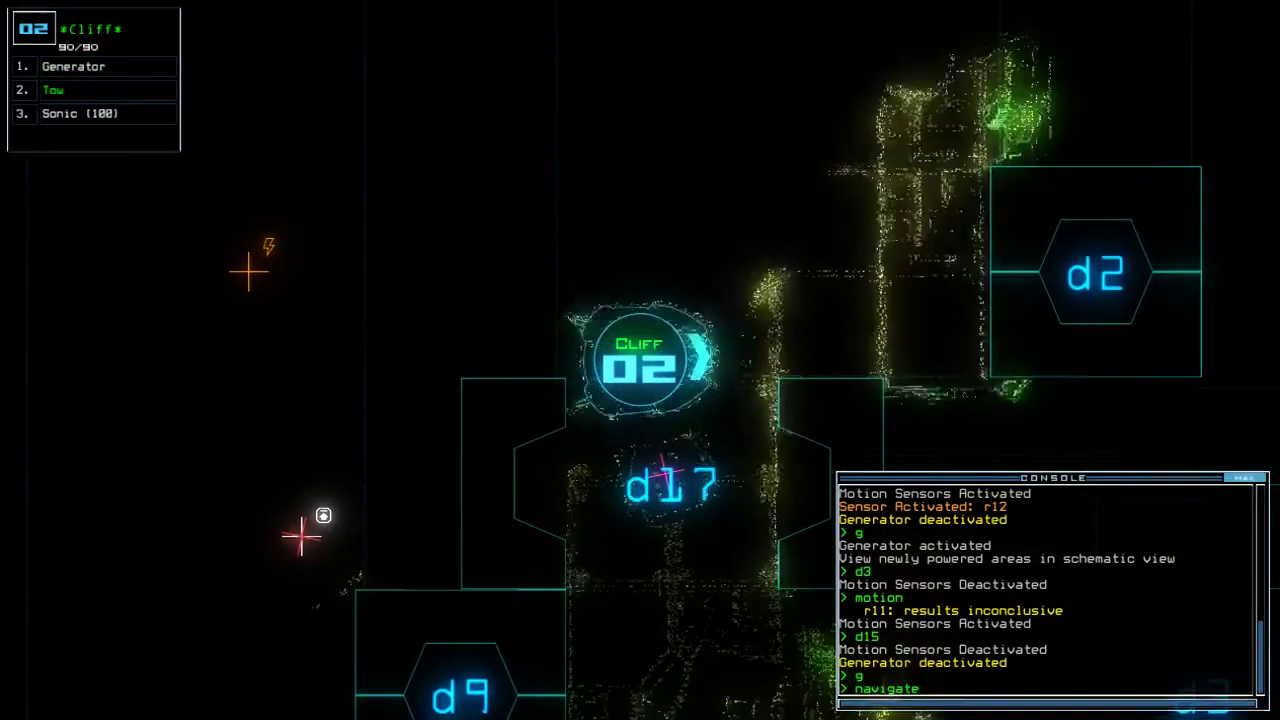
key("Return")
key("space")
type("d15")
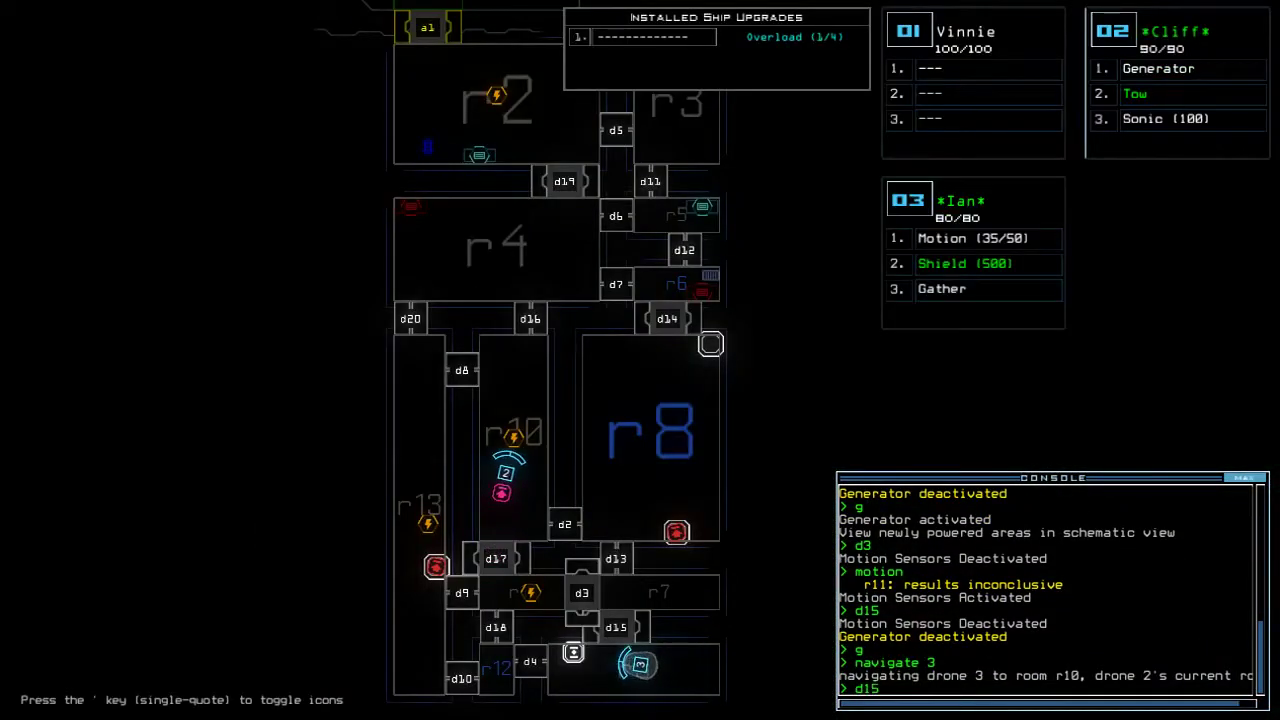
key("Return")
type("d16")
key("Return")
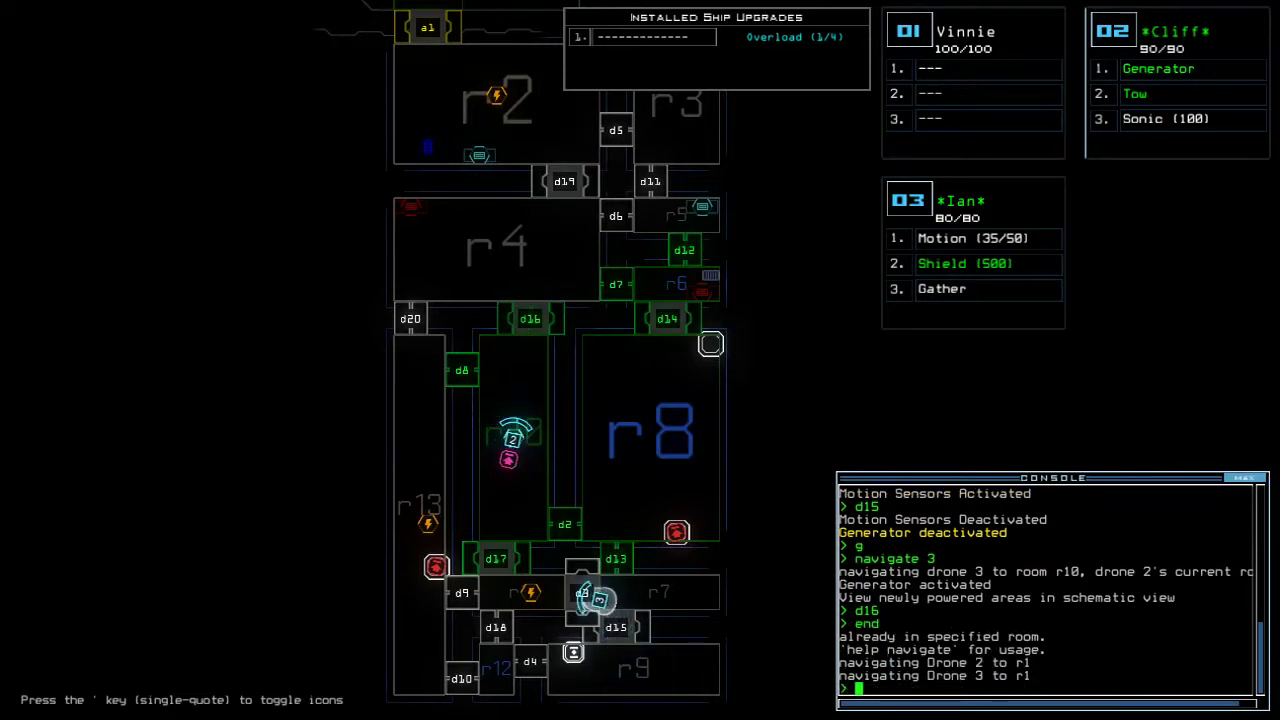
Order drones 2 and 3 back to r1, driving Cliff through d16 toward d19
key("2")
key("1")
key("Up")
key("Up")
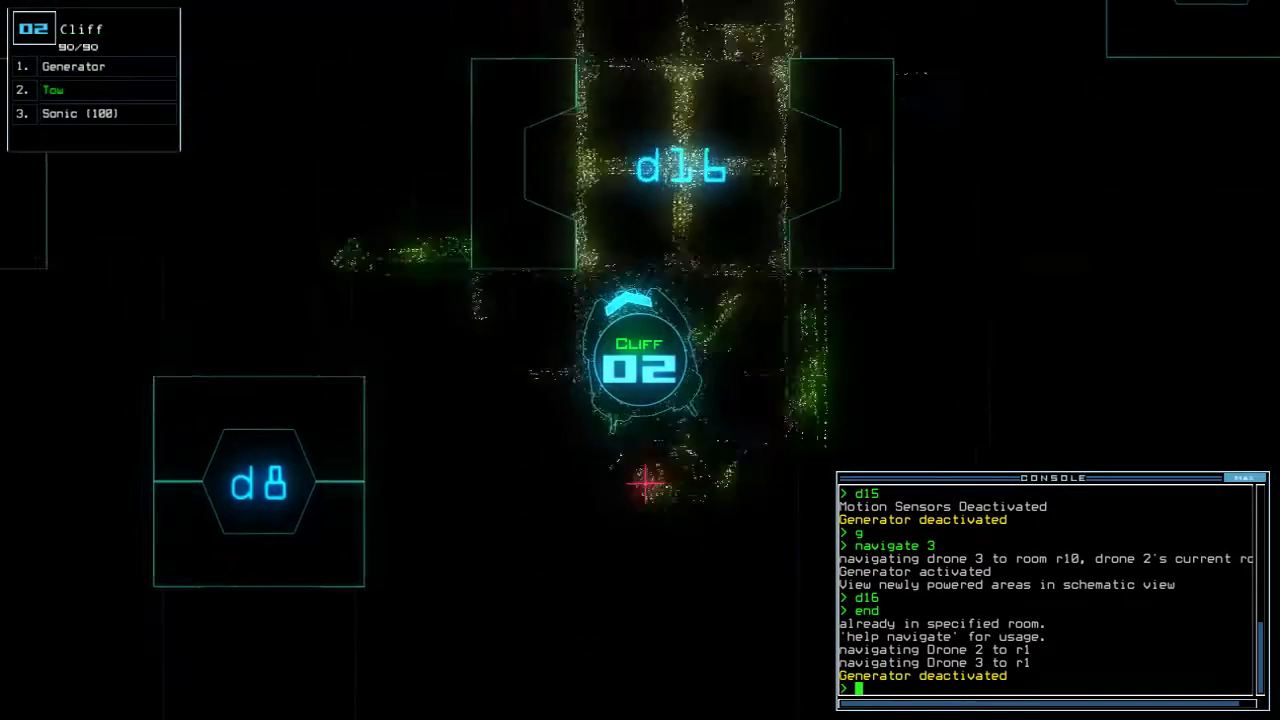
key("Up")
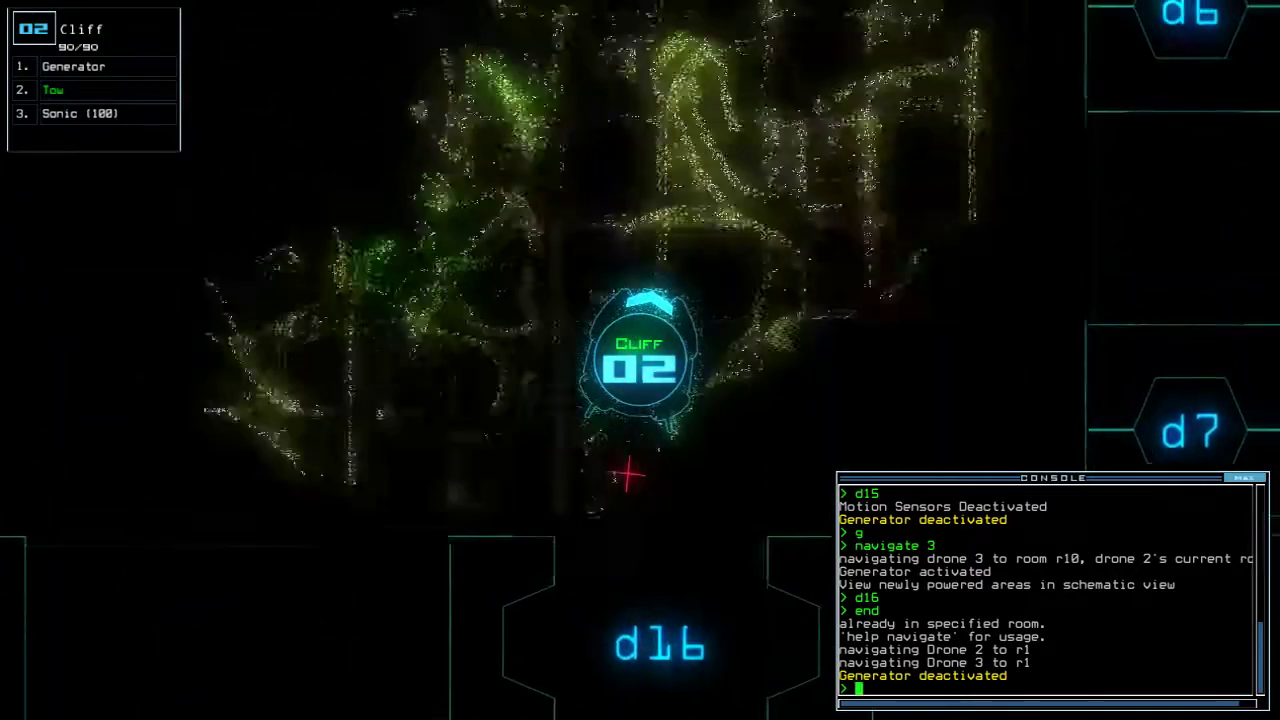
key("Up")
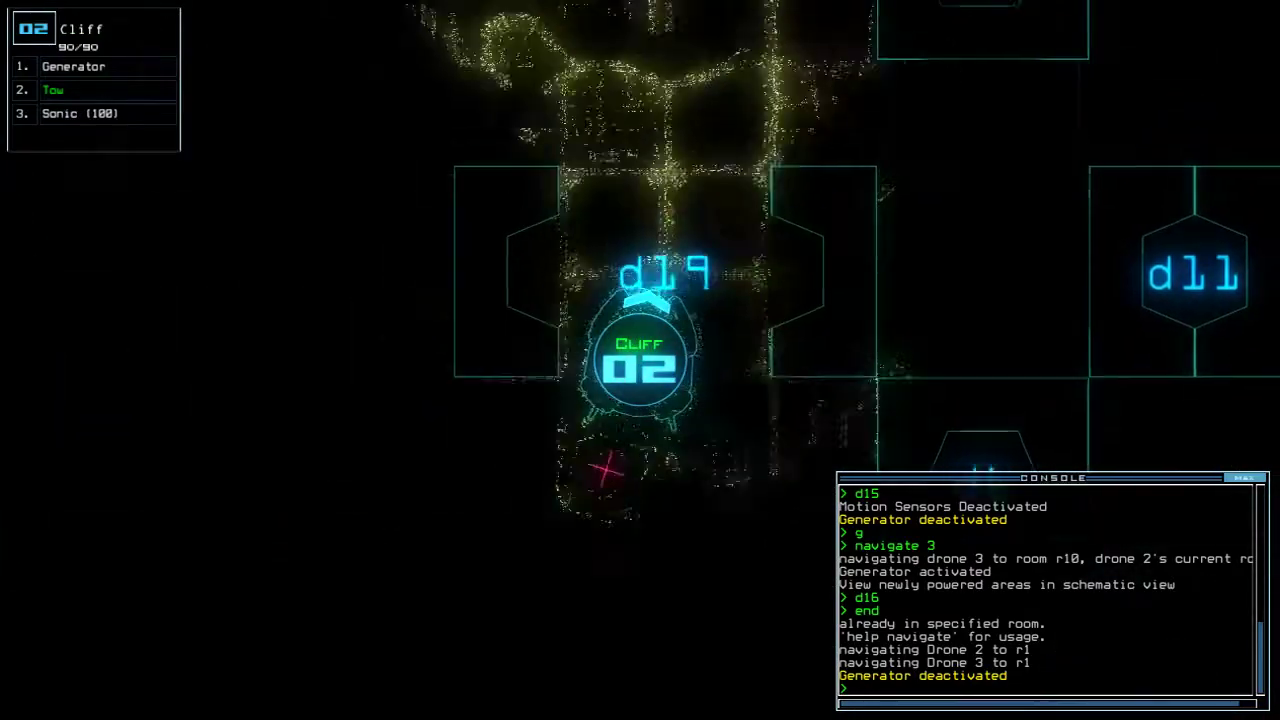
key("Up")
type("back")
key("Return")
key("space")
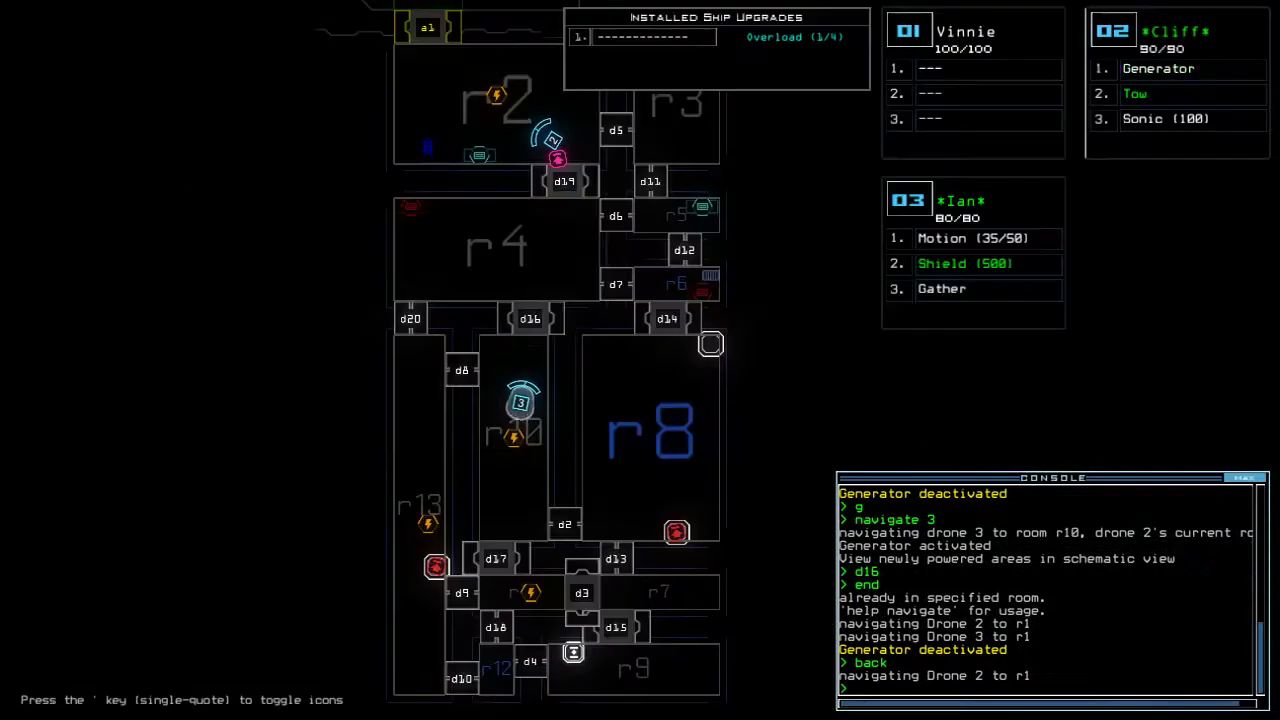
Select Vinnie (drone 1), open the upgrade swap dialog, and close it without changes
key("1")
key("r")
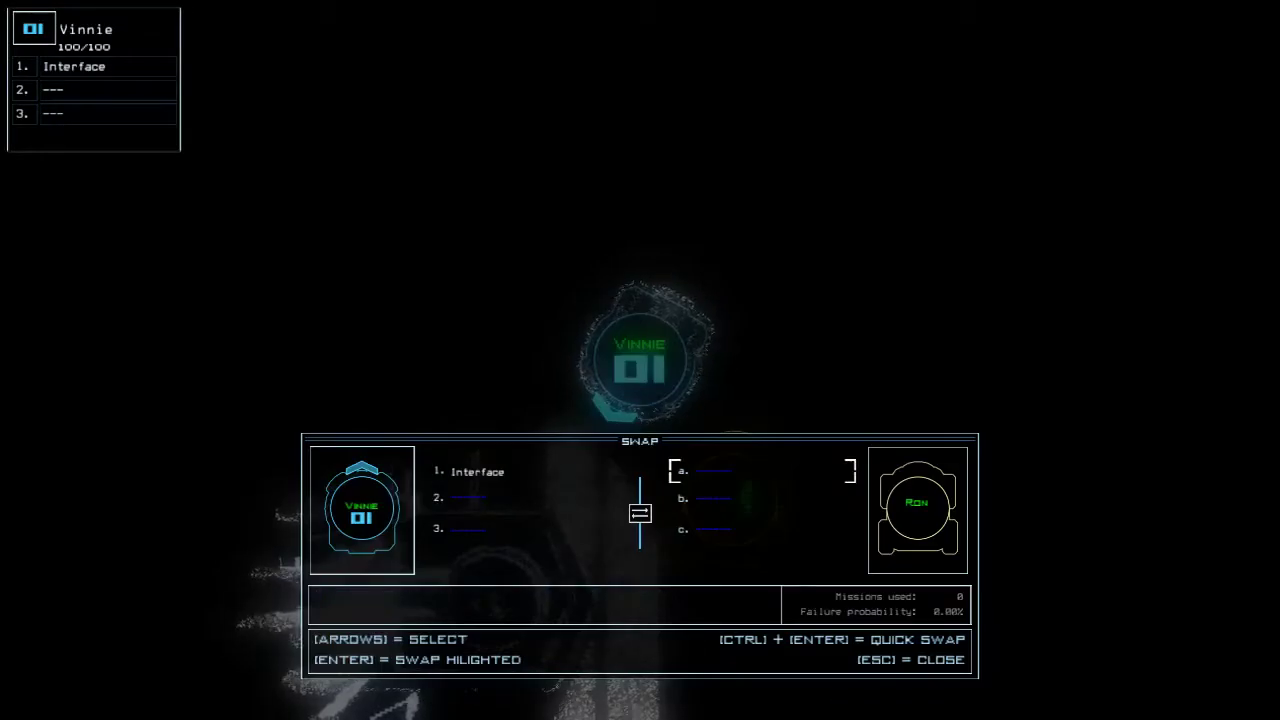
key("Escape")
type("ou")
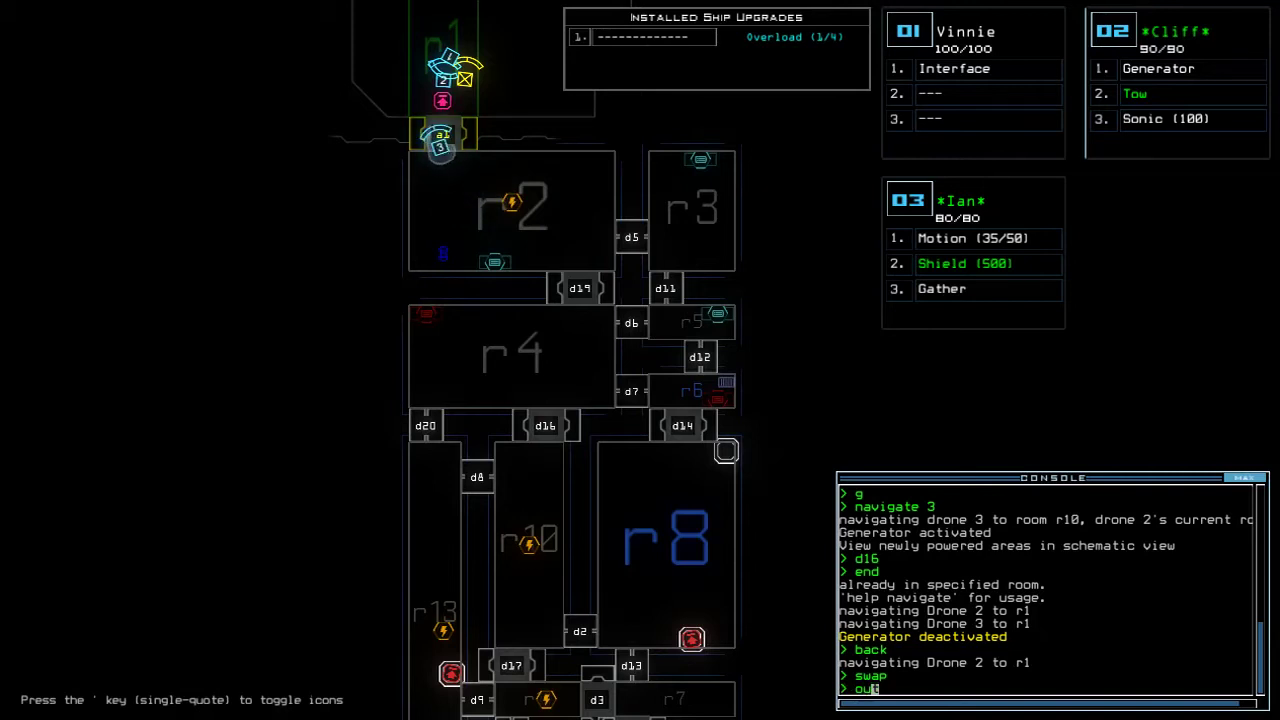
type("t")
Issue the leave command to end the mission, then dismiss the score summary
key("Return")
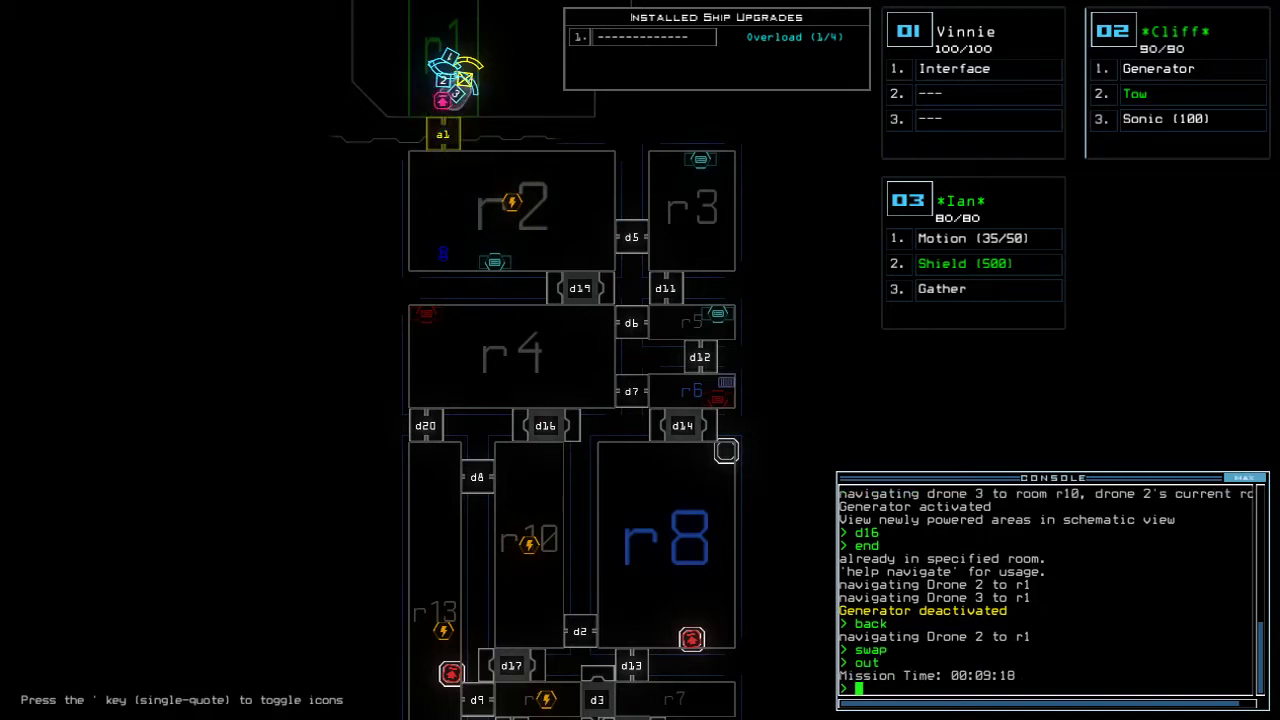
key("Return")
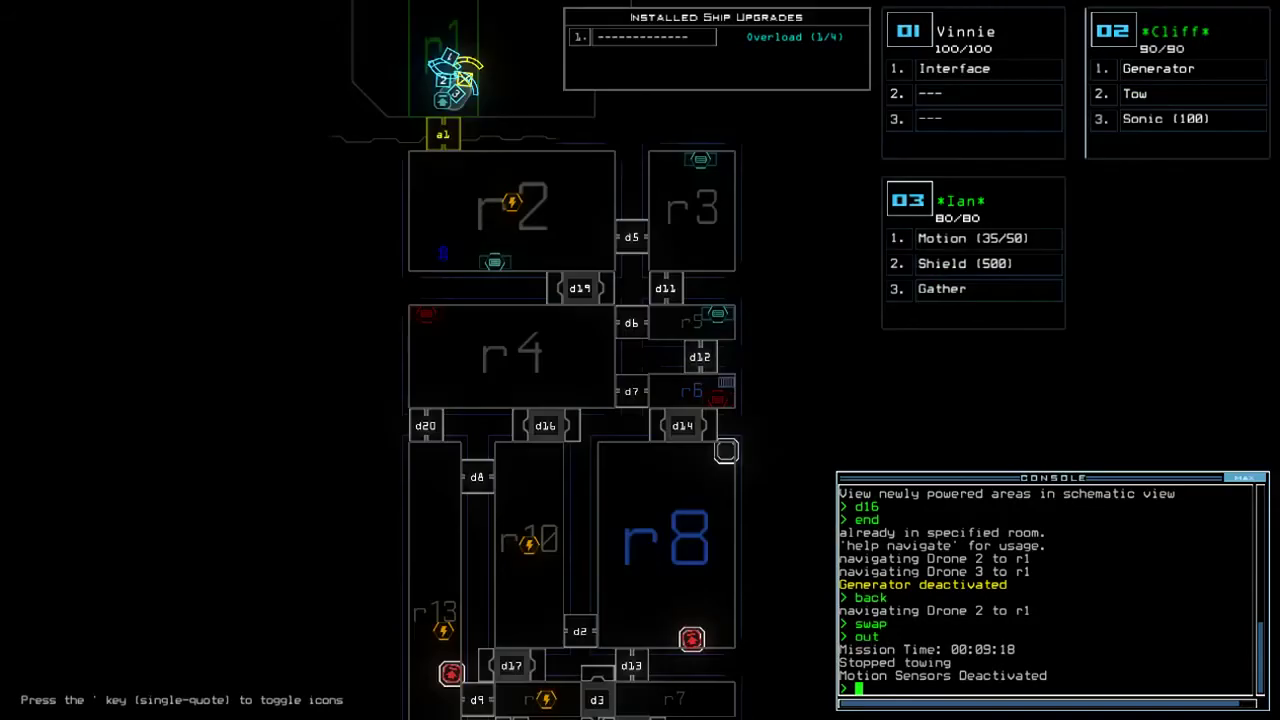